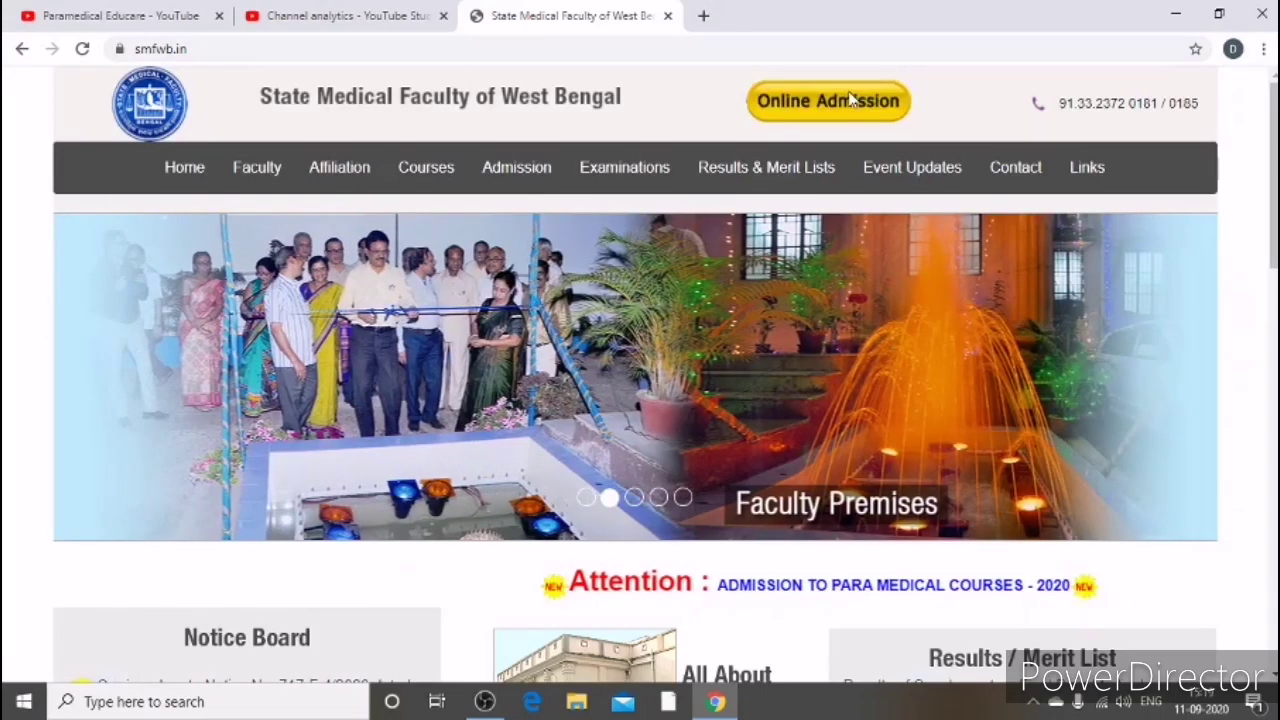
Step: Open Online Admission and start a new SMFWBEE-2020 online application
click(850, 101)
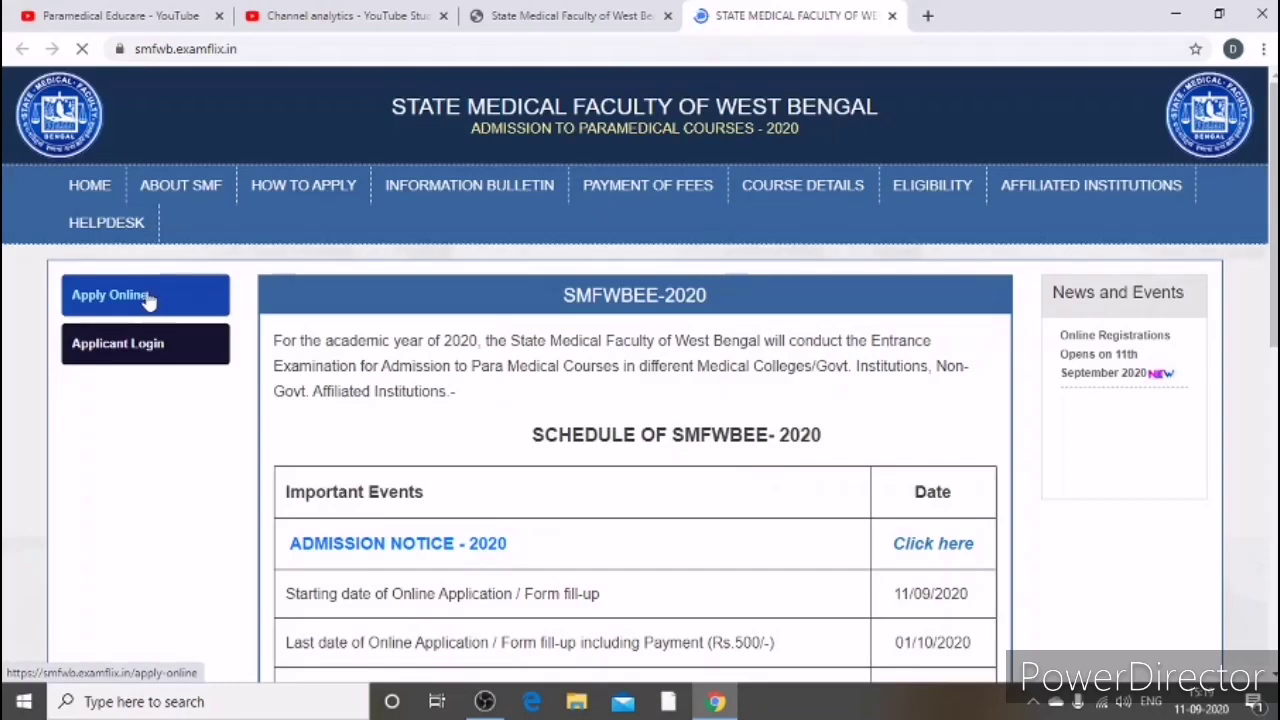
click(139, 297)
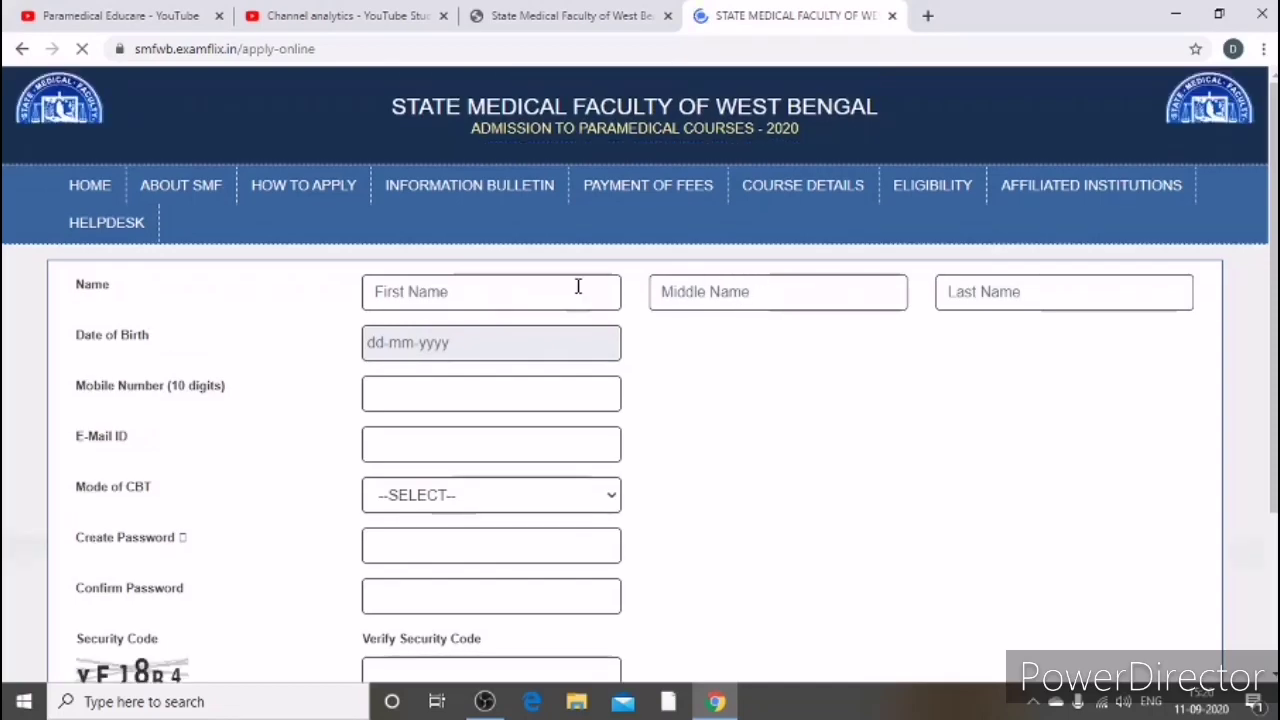
Step: Enter the applicant's first name and surname in the First Name and Last Name fields
click(493, 295)
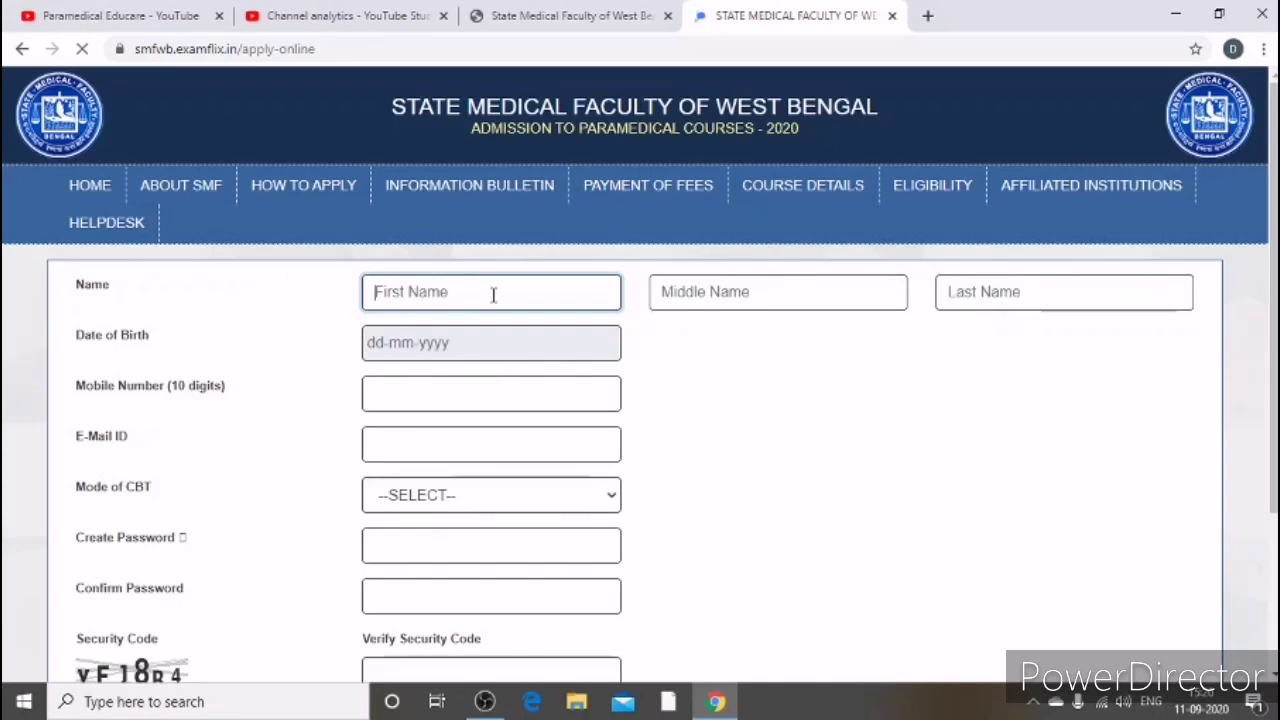
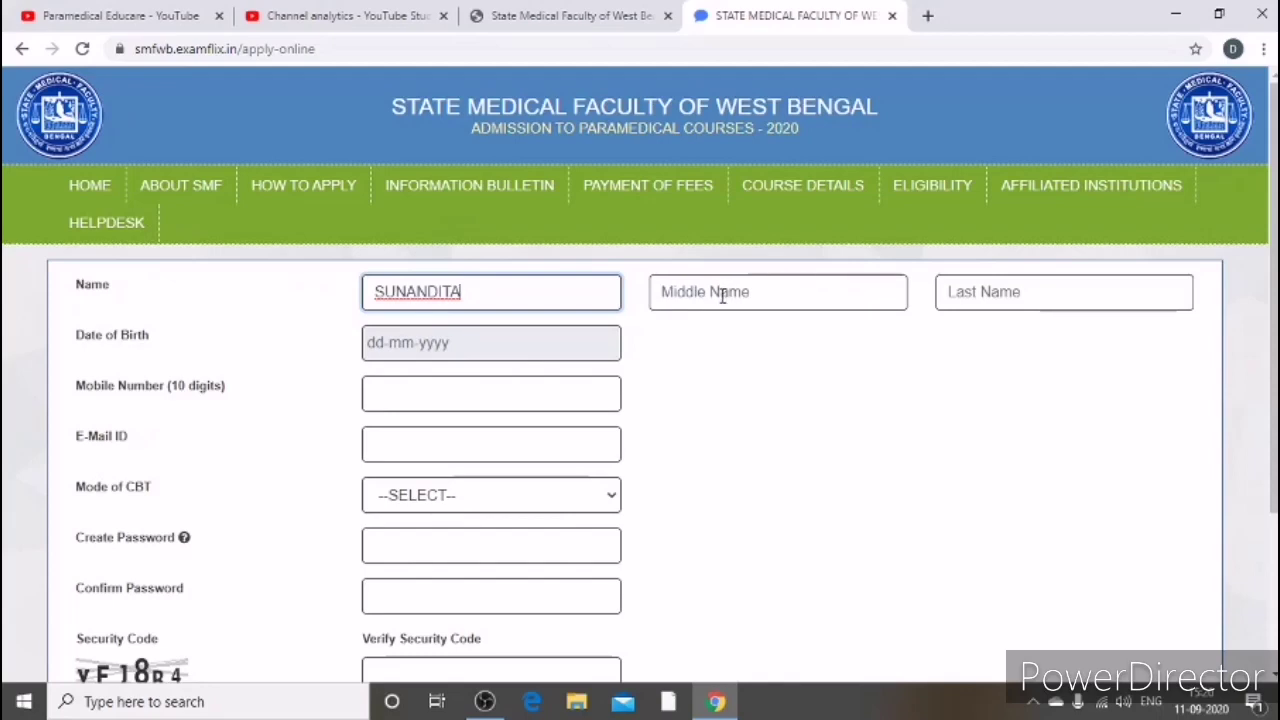
click(980, 293)
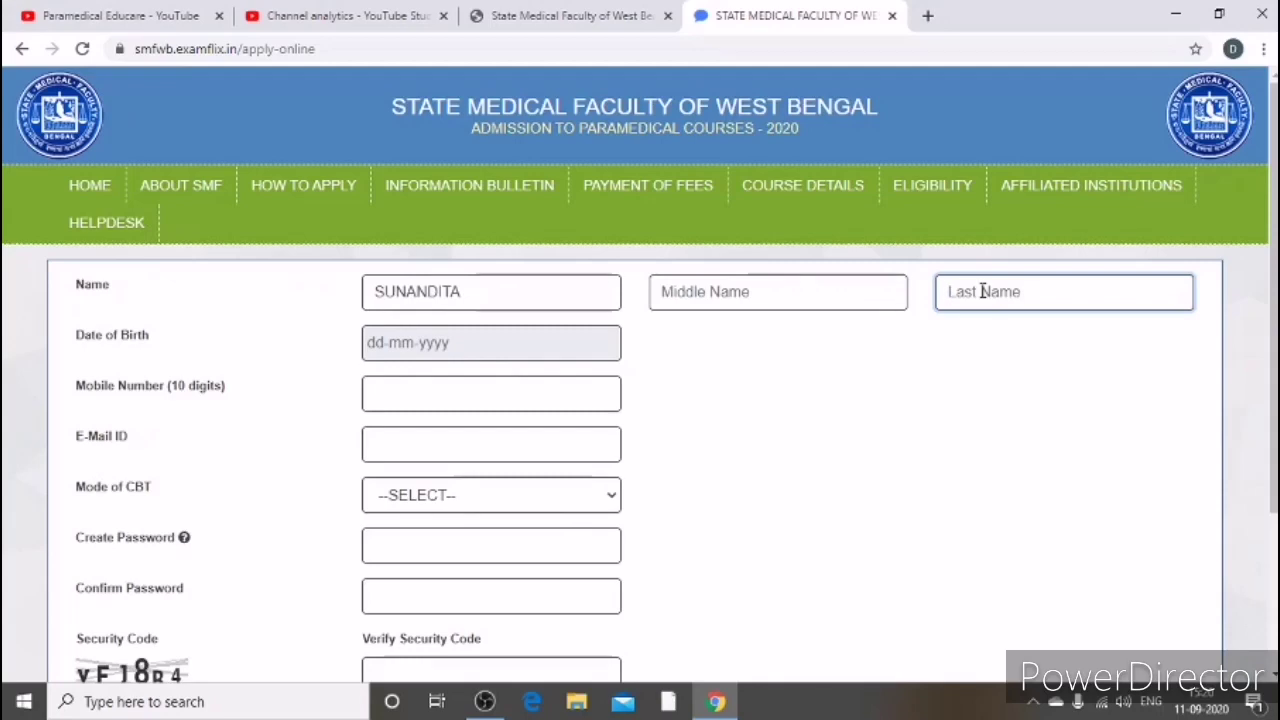
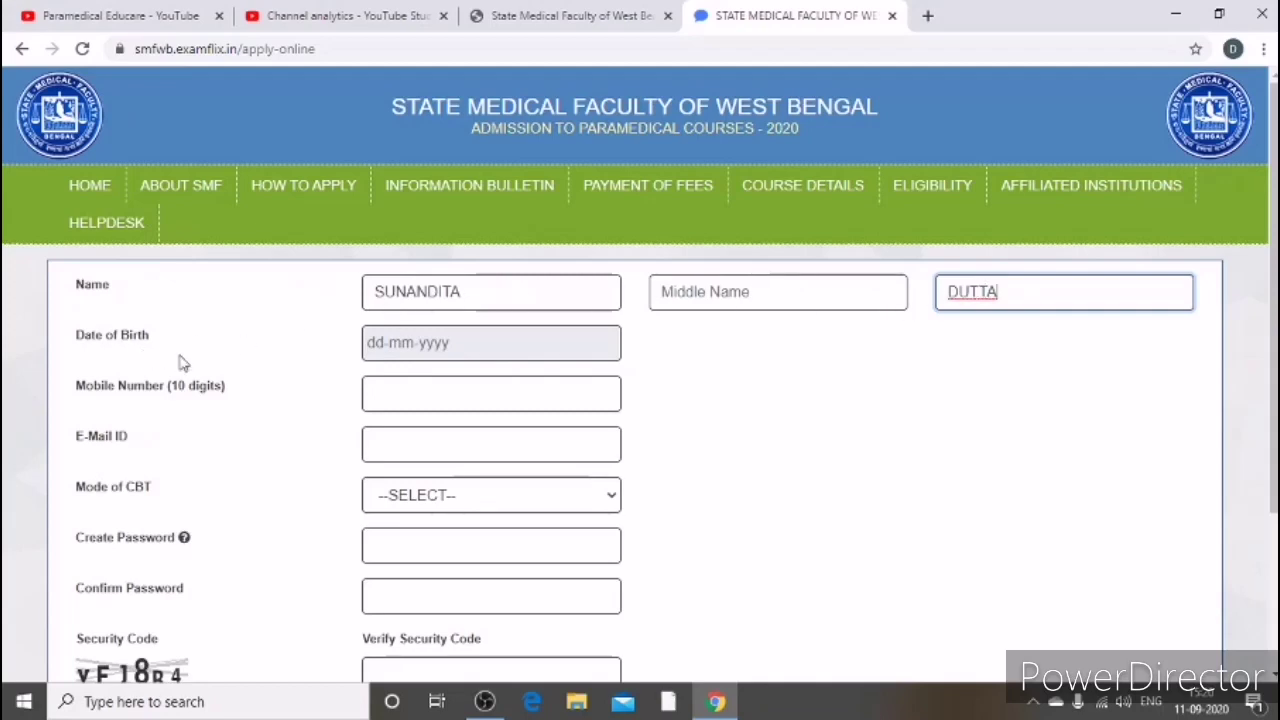
click(425, 345)
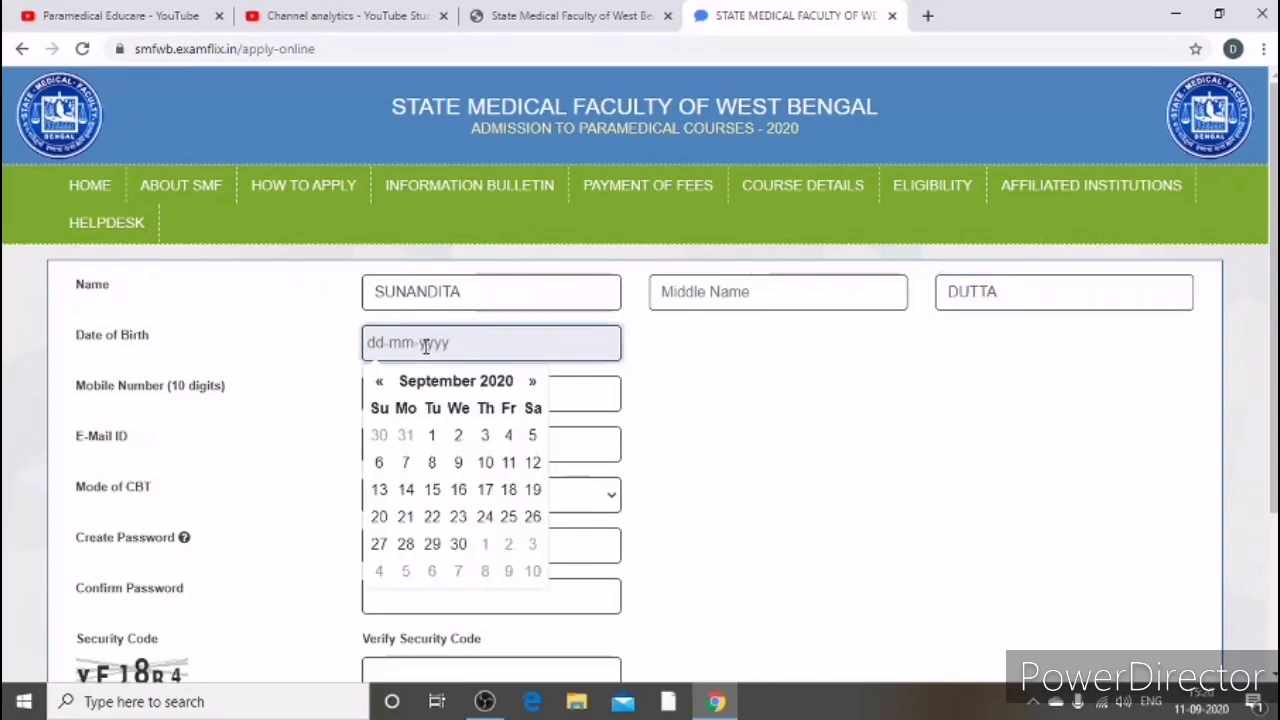
click(380, 383)
click(380, 383)
click(380, 383)
click(380, 383)
click(380, 383)
click(380, 383)
double_click(380, 383)
double_click(380, 383)
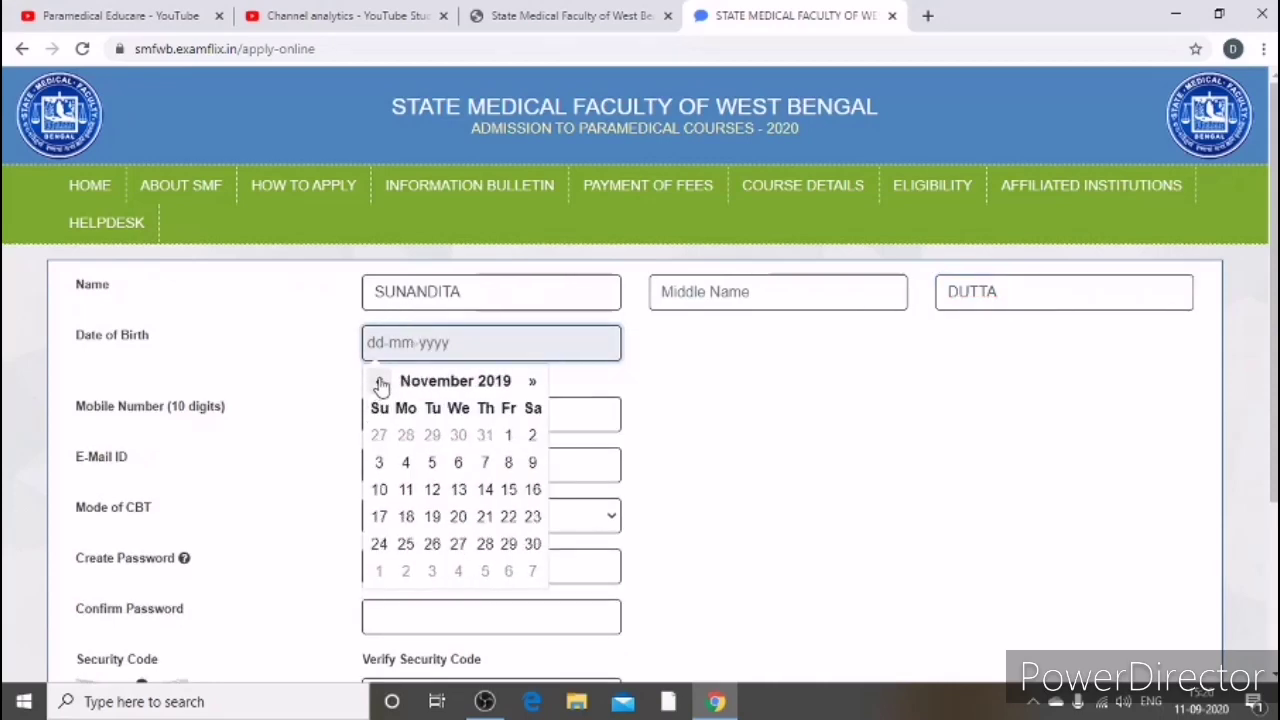
double_click(380, 383)
click(380, 383)
double_click(380, 383)
double_click(380, 383)
click(380, 383)
double_click(380, 383)
double_click(380, 383)
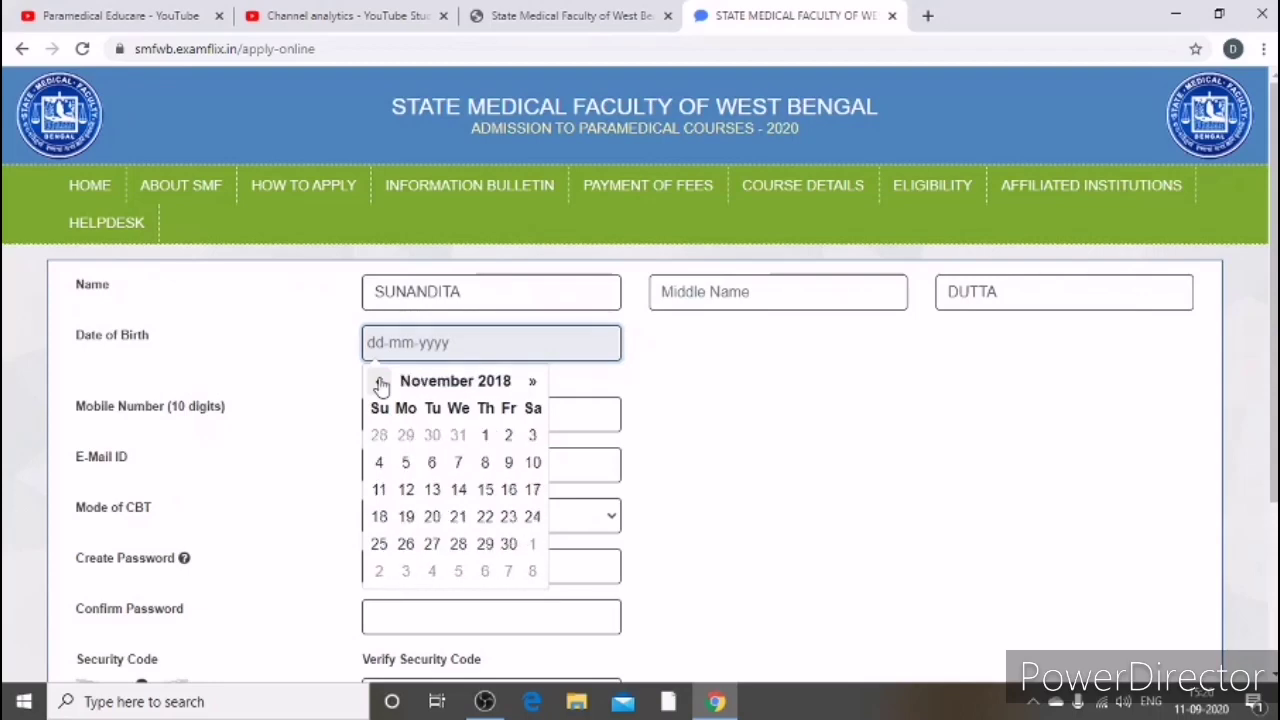
double_click(380, 383)
click(380, 383)
double_click(380, 383)
click(380, 383)
double_click(380, 383)
click(380, 383)
double_click(380, 383)
click(380, 383)
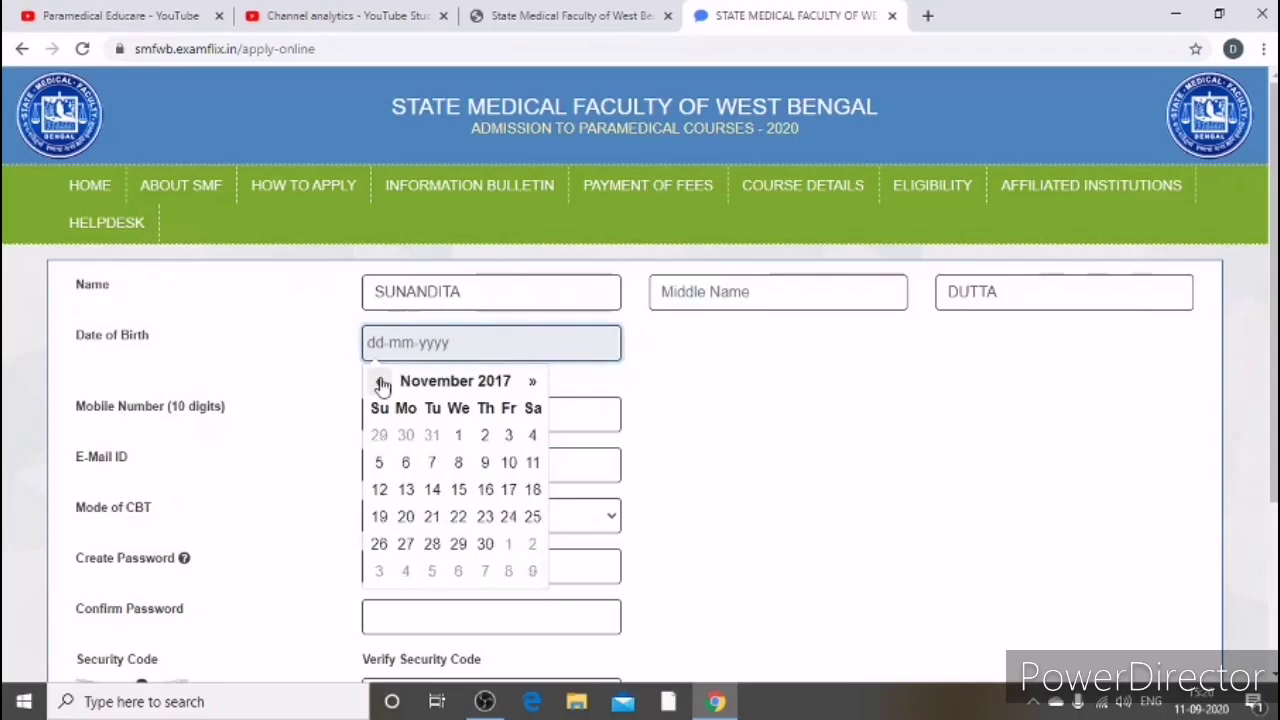
double_click(380, 383)
click(380, 383)
double_click(380, 383)
click(380, 383)
double_click(380, 383)
click(380, 383)
double_click(380, 383)
click(380, 383)
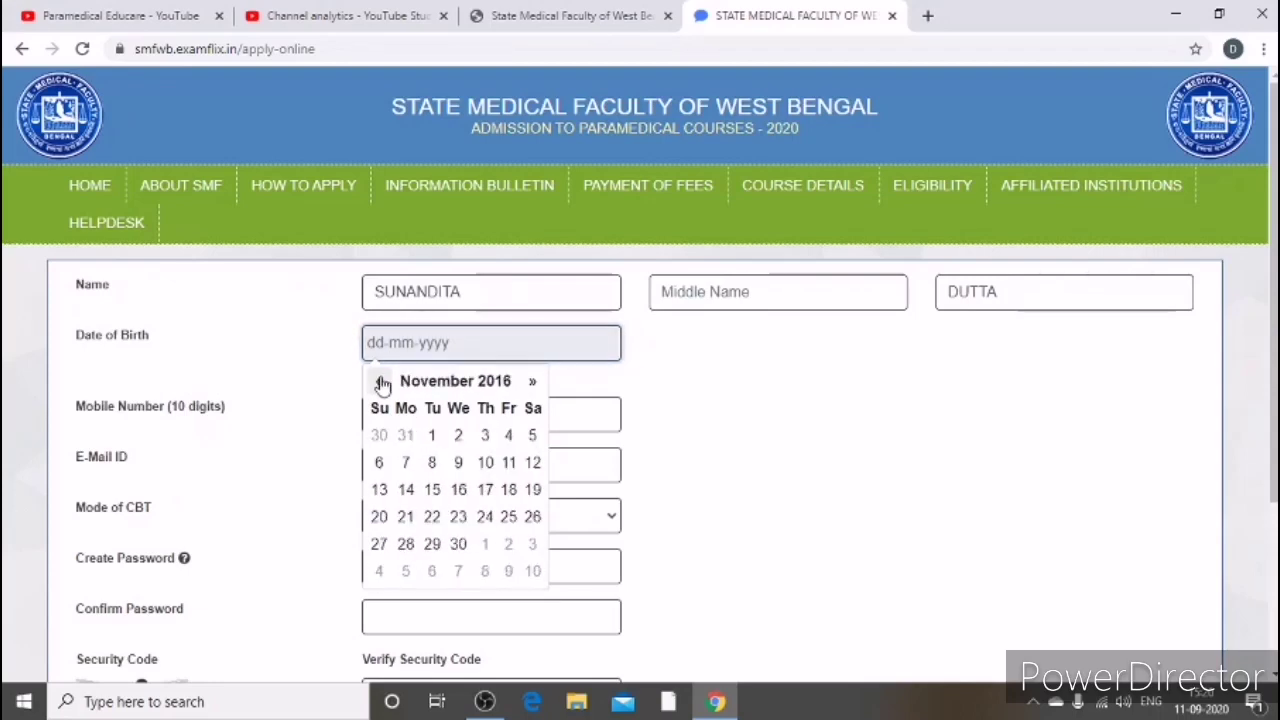
double_click(380, 383)
click(380, 383)
double_click(380, 383)
click(380, 383)
double_click(380, 383)
click(380, 383)
double_click(380, 383)
click(380, 383)
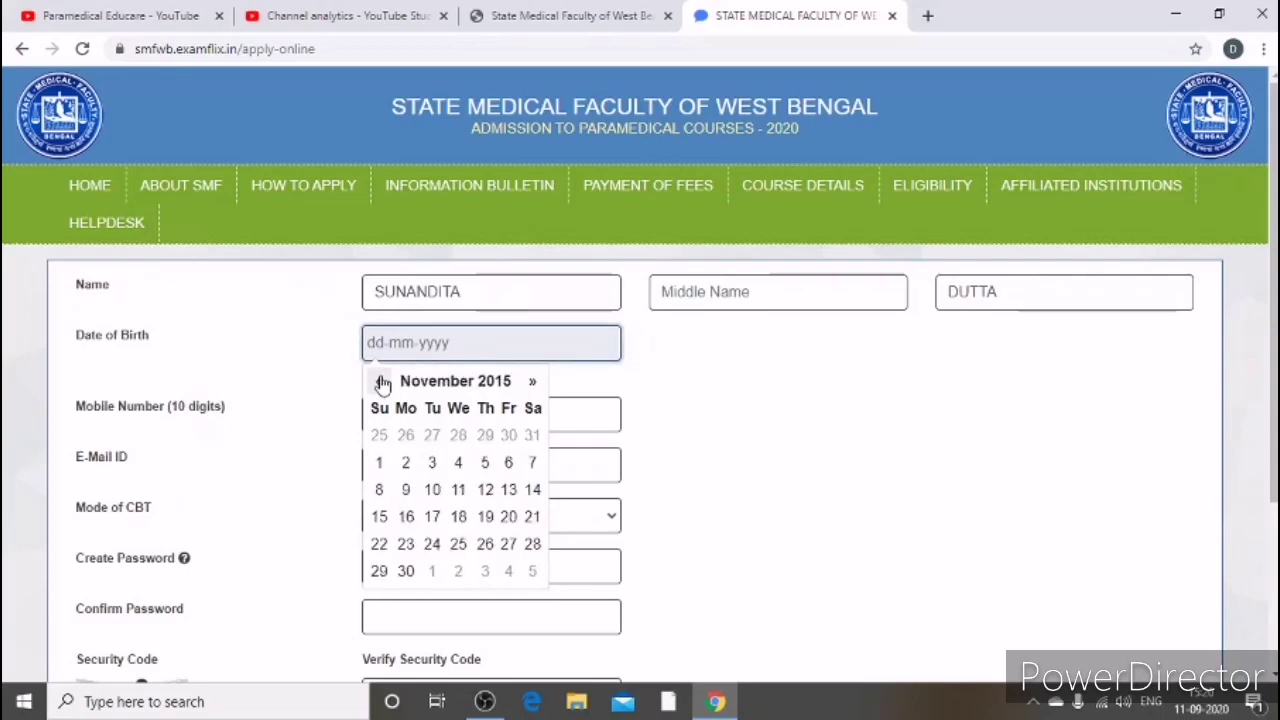
double_click(380, 383)
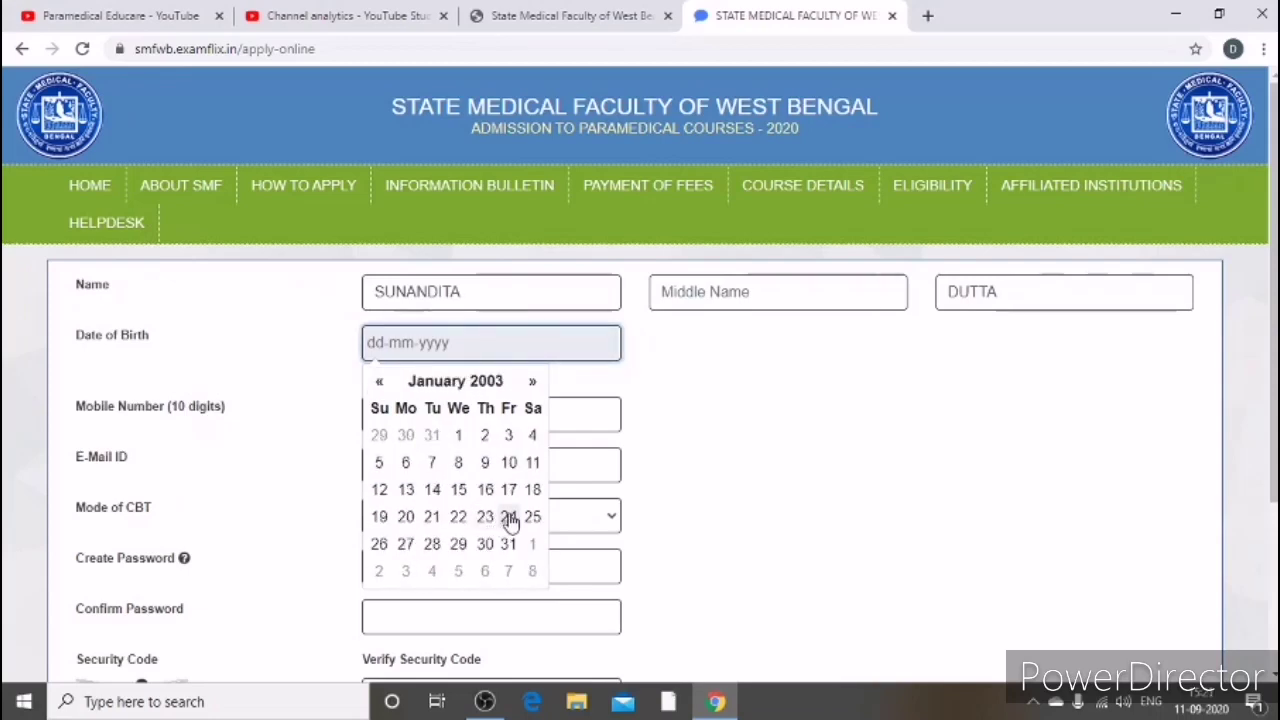
click(510, 518)
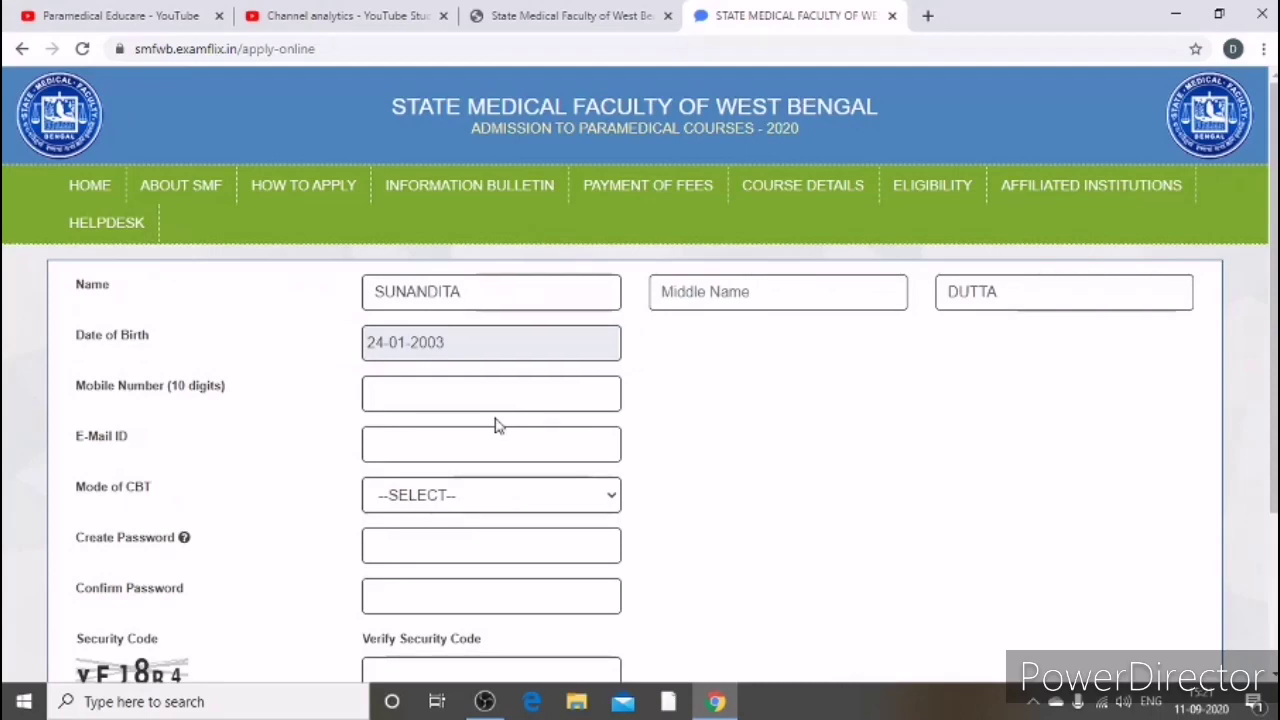
Step: Enter the applicant's mobile number and e-mail address
click(408, 400)
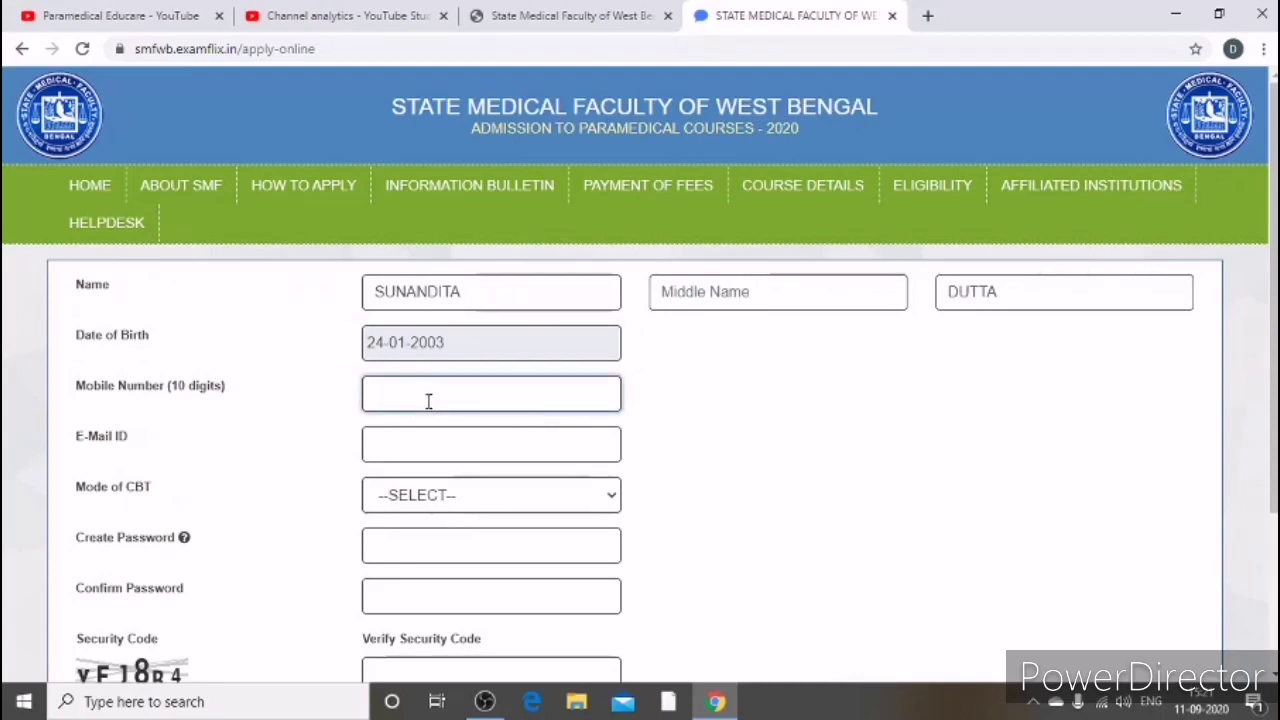
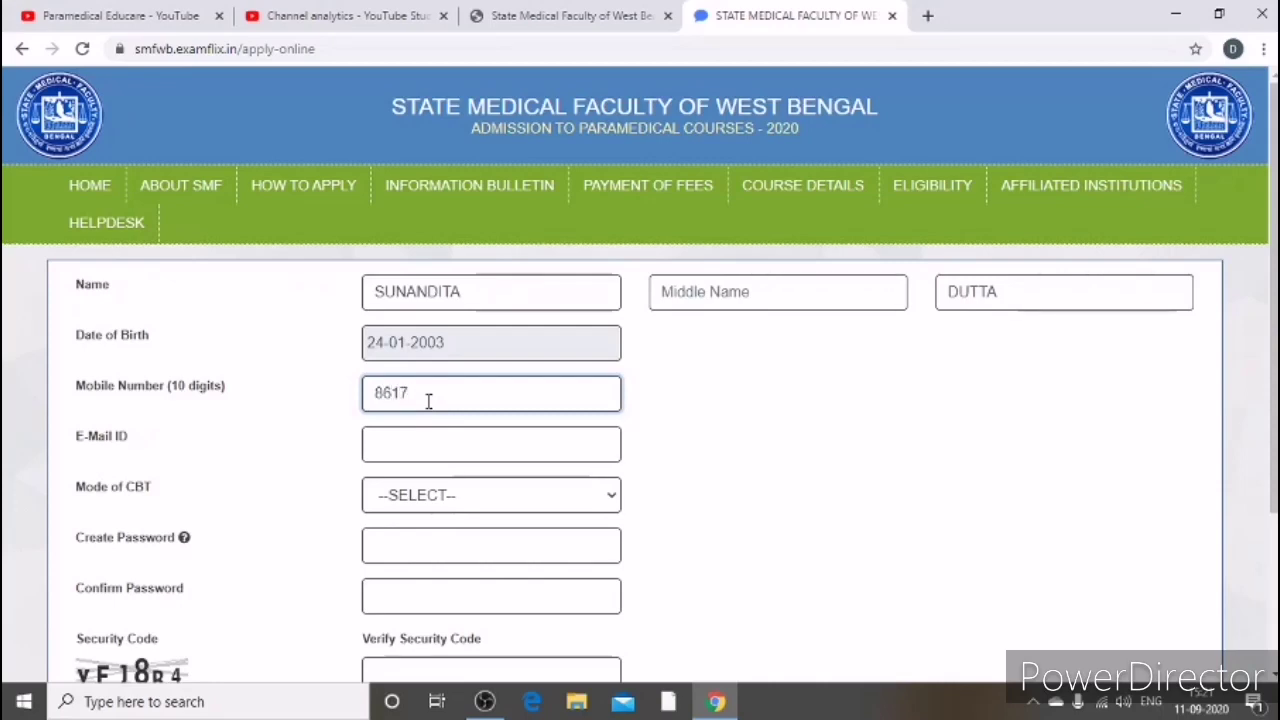
click(440, 453)
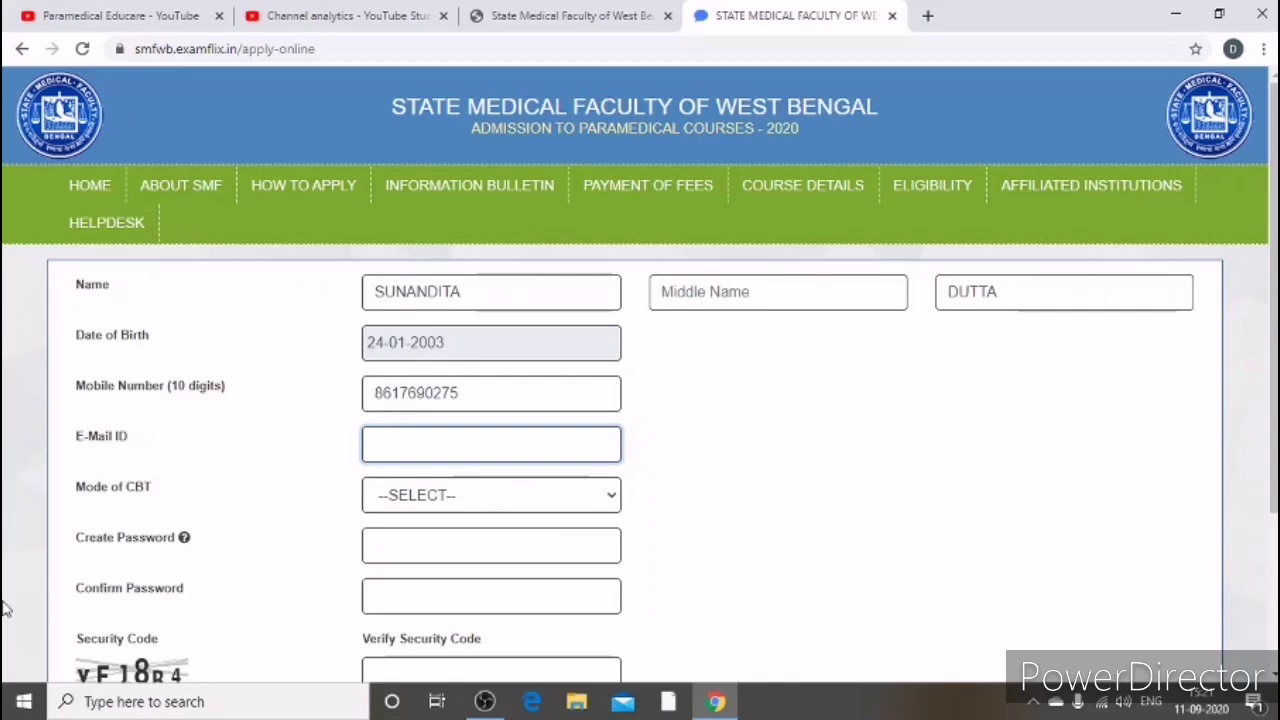
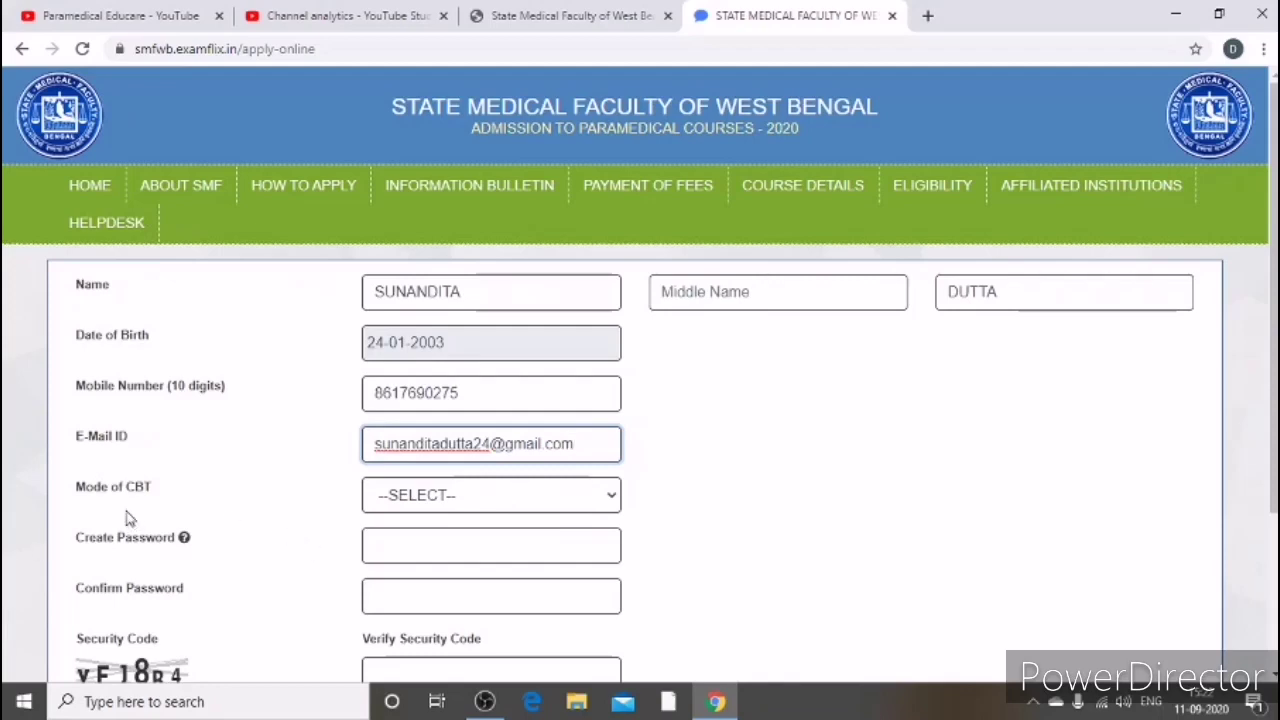
Step: Set Mode of CBT to 'Exam from Home PC/ Laptop/ Mobile(Android)' and begin the password
click(607, 497)
click(543, 540)
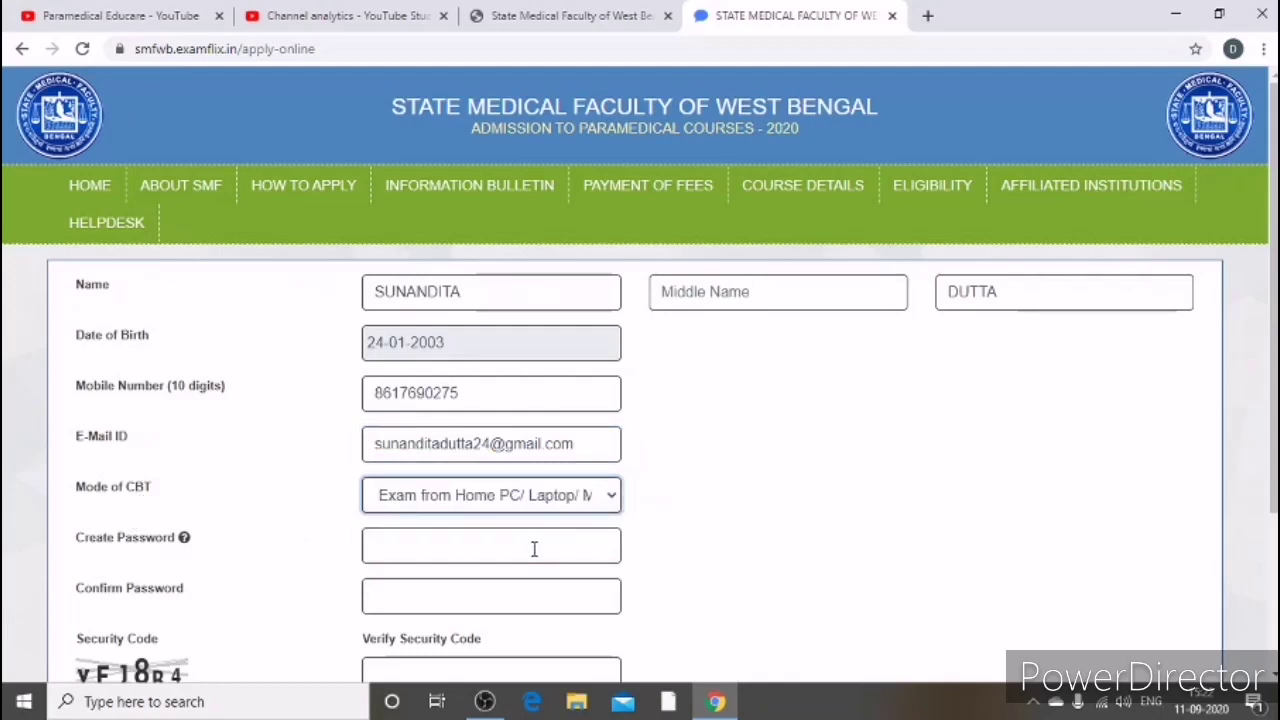
click(614, 500)
click(614, 500)
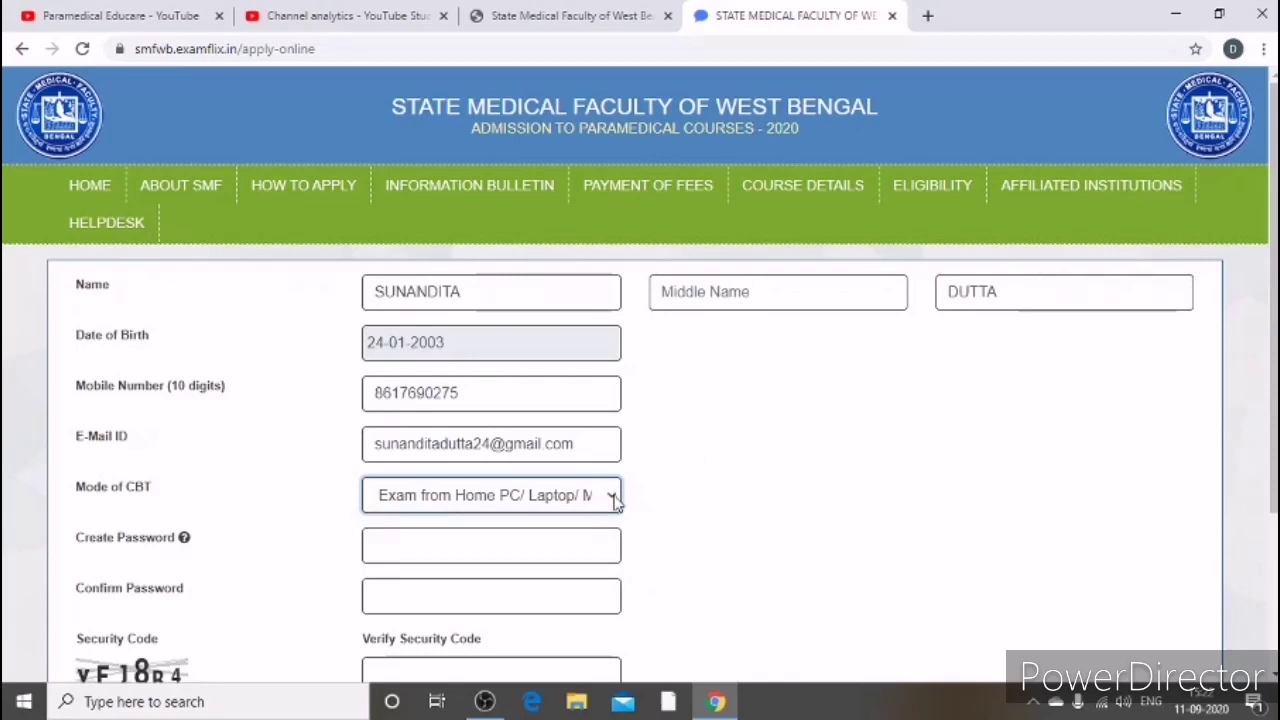
click(514, 545)
mouse_move(187, 541)
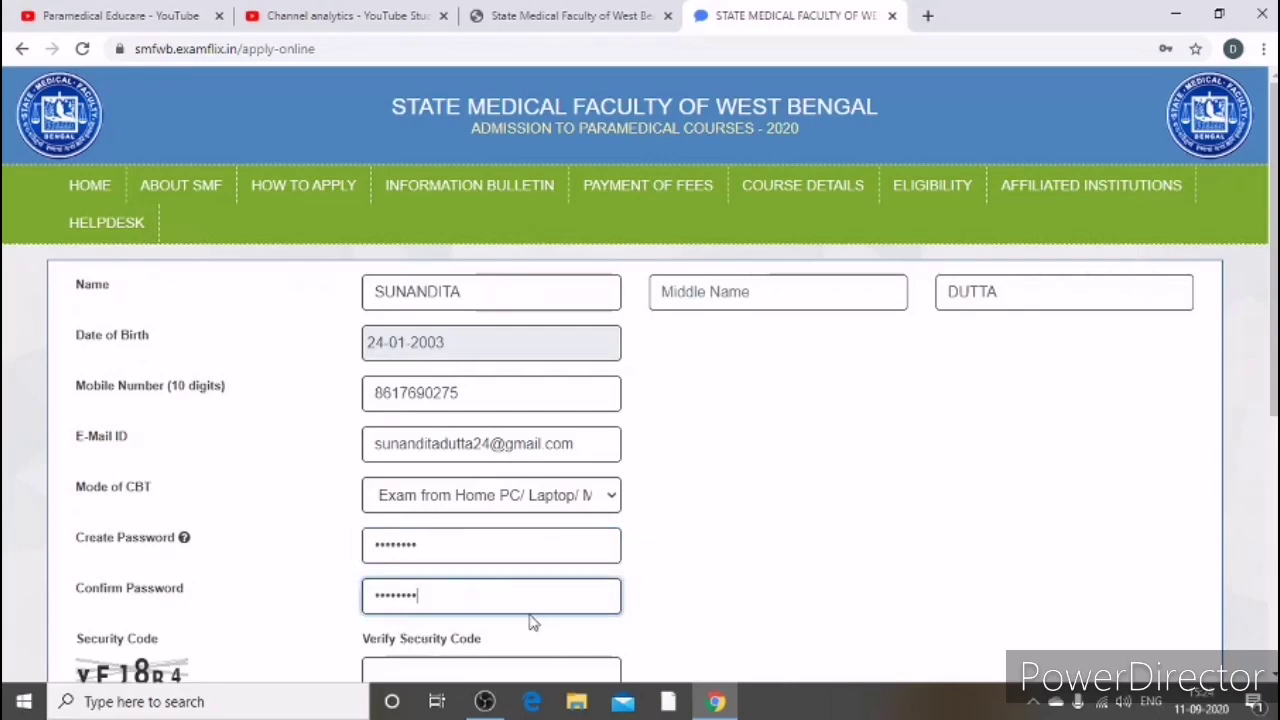
Step: Enter the displayed security code and tick the 'I hereby declare and accept' checkbox
scroll(620, 570, down, 2)
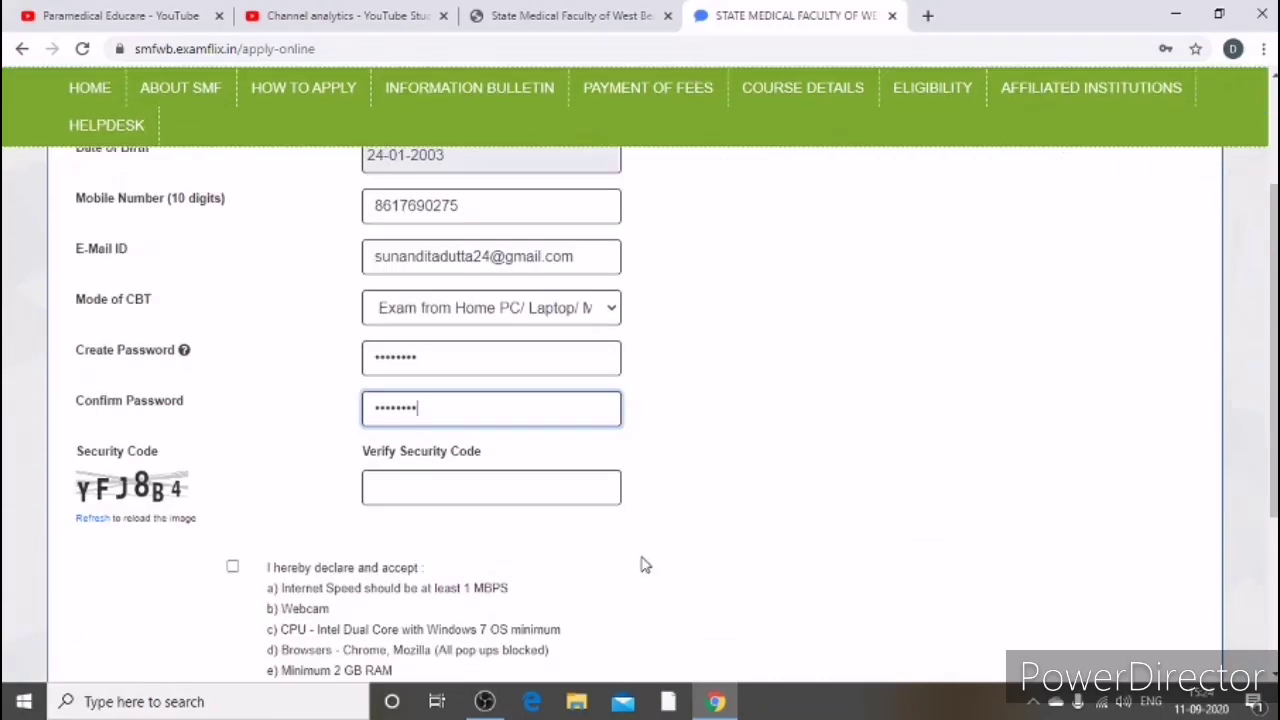
click(410, 483)
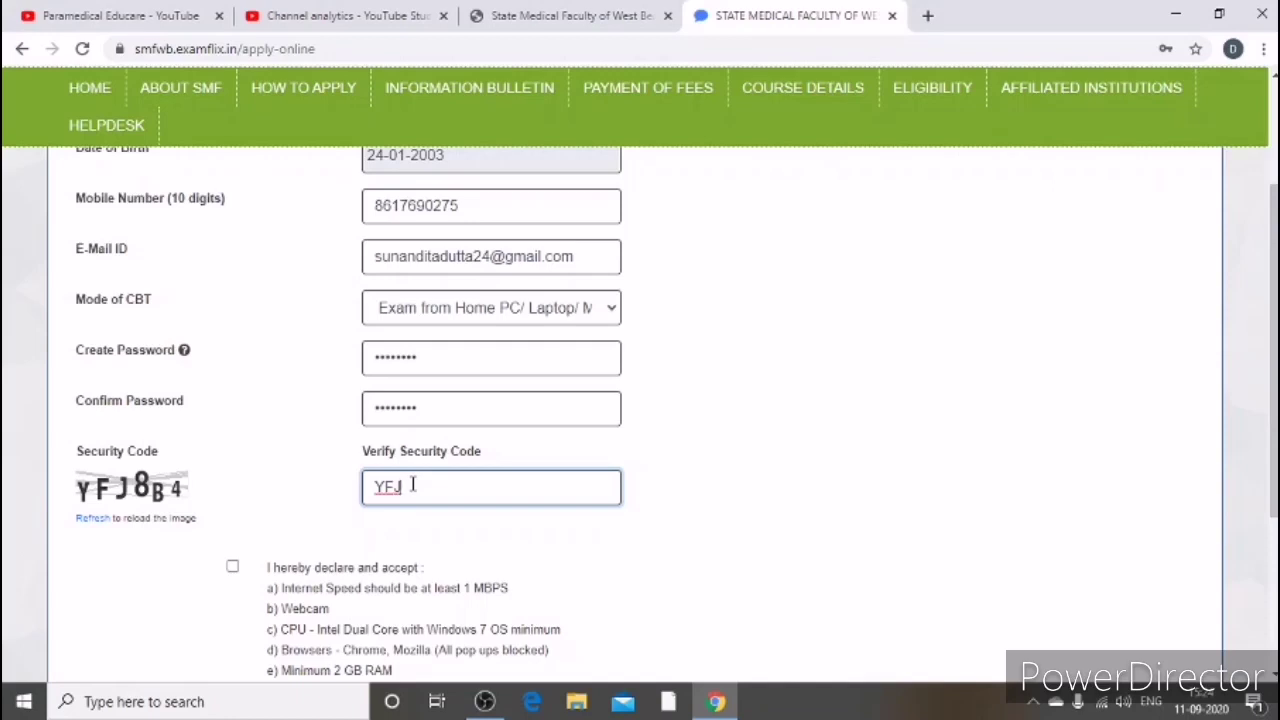
text(8B4)
scroll(343, 566, down, 1)
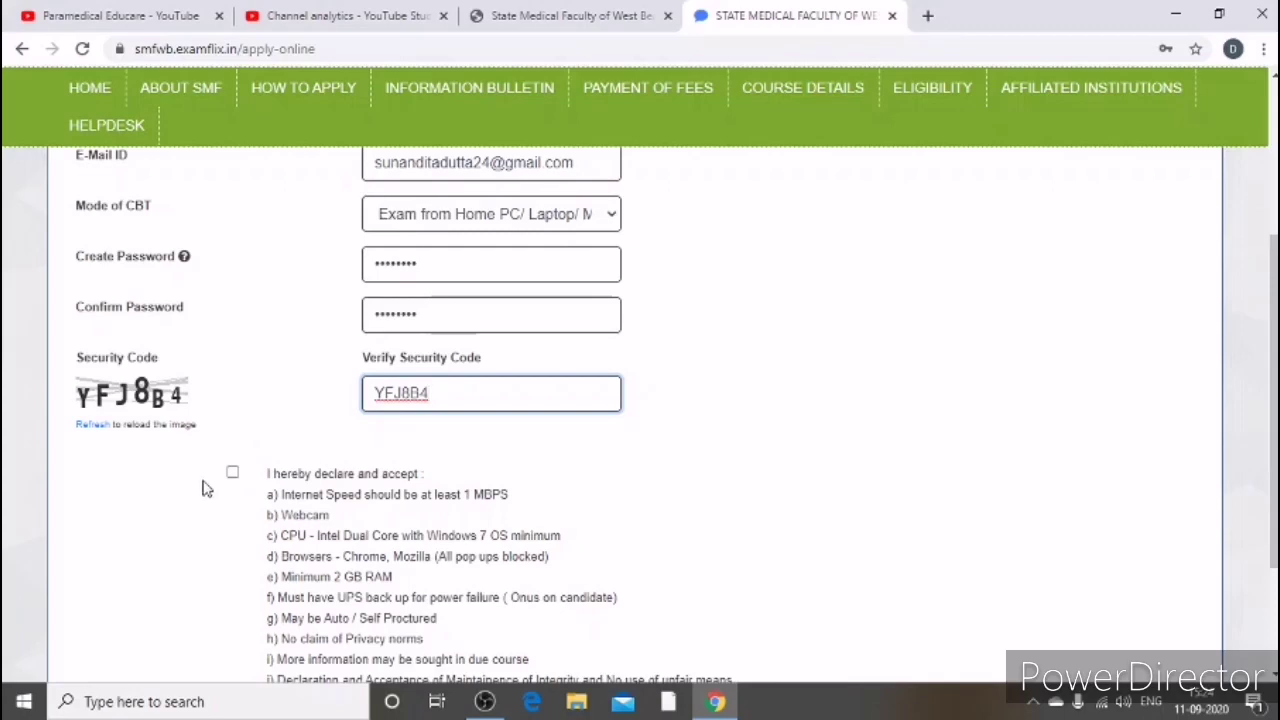
click(232, 474)
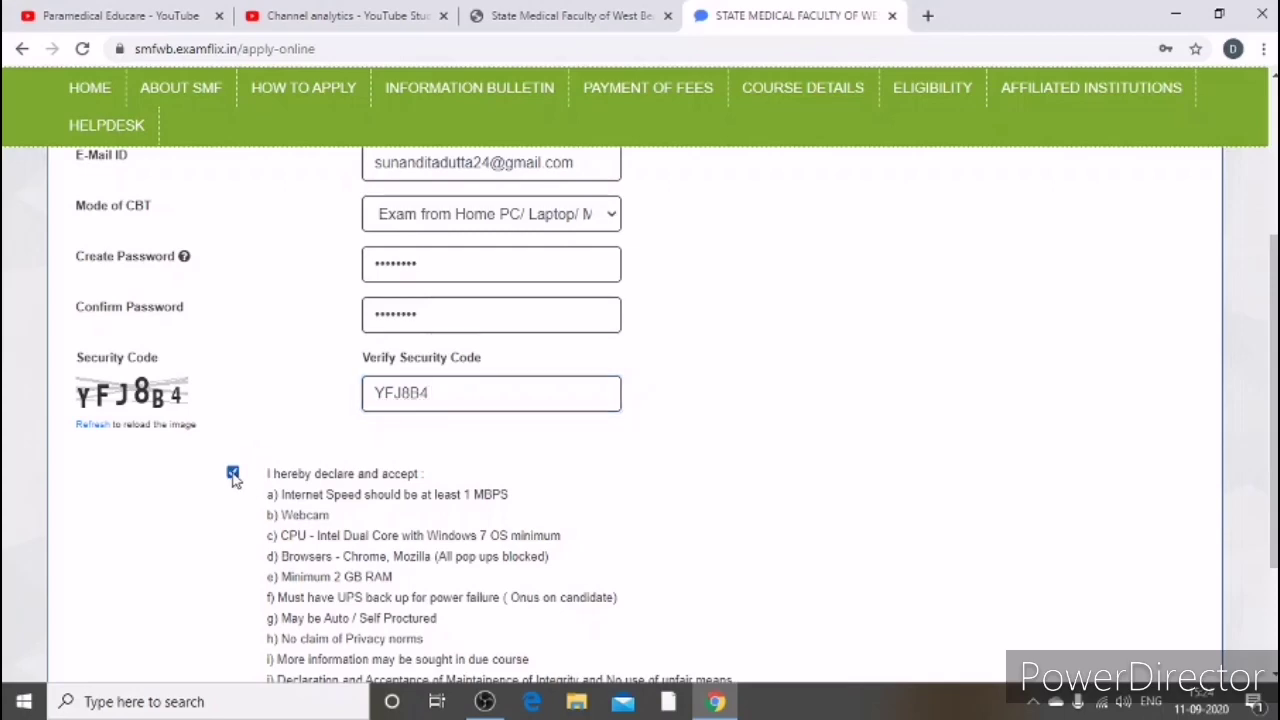
Step: Submit the completed application form
scroll(440, 490, down, 2)
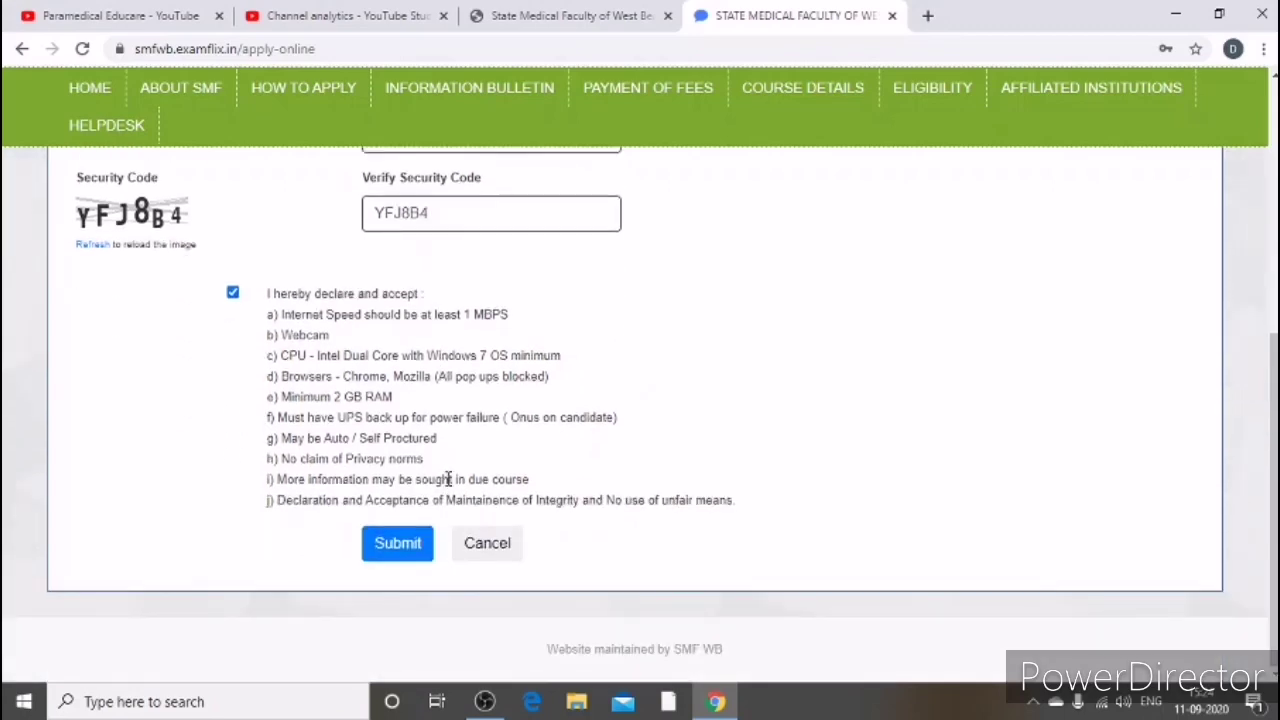
click(417, 543)
scroll(531, 480, up, 5)
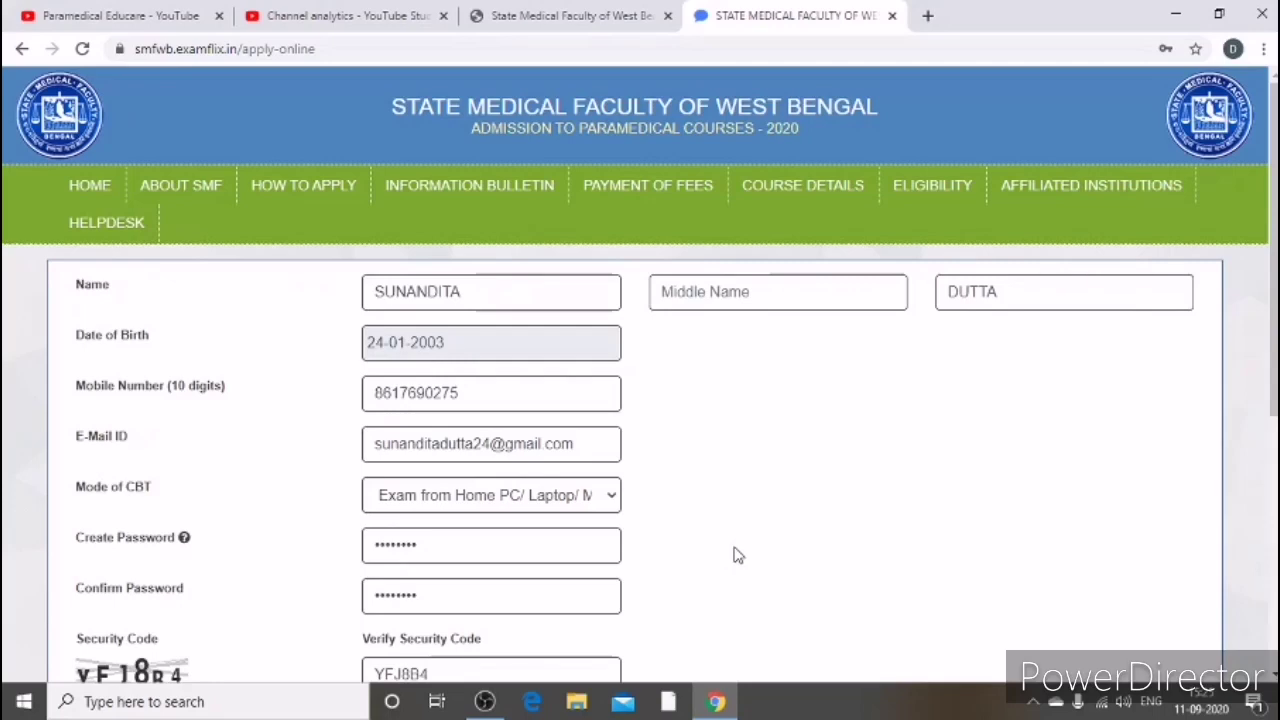
scroll(645, 477, down, 2)
scroll(645, 477, down, 3)
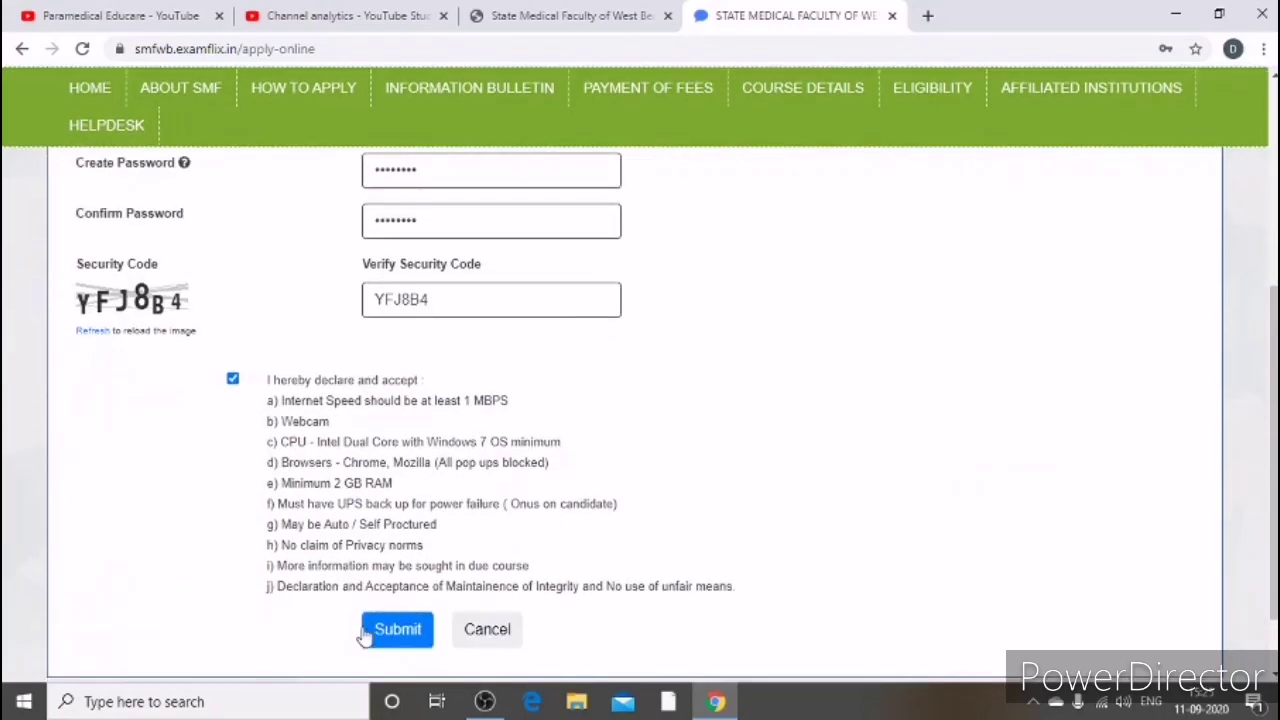
Step: Resubmit the application and confirm it with 'Yes, I am sure!'
click(405, 542)
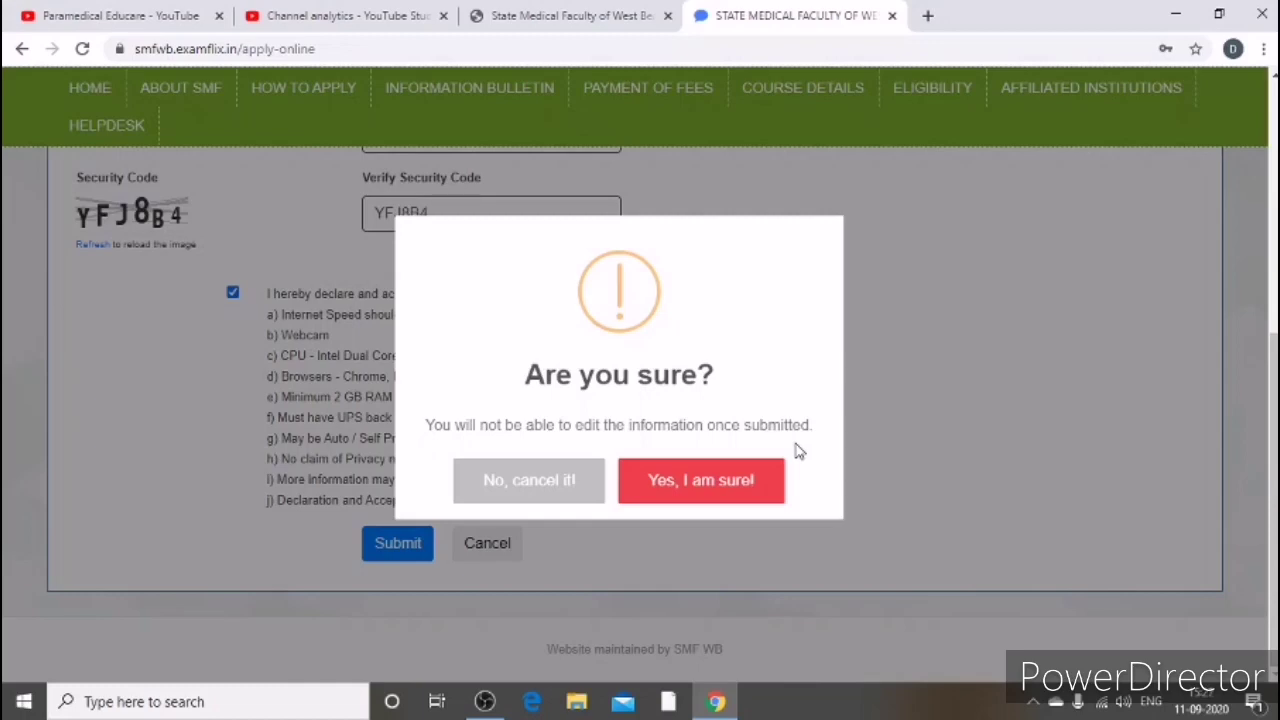
click(558, 484)
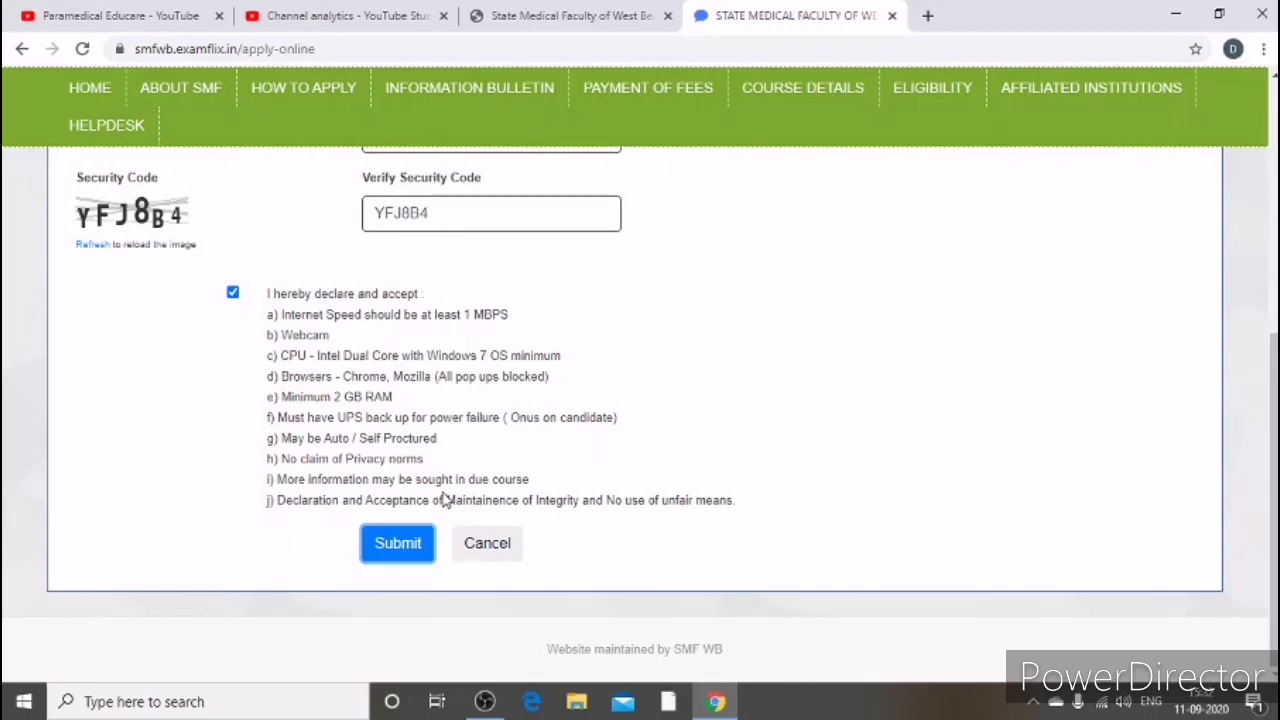
click(398, 546)
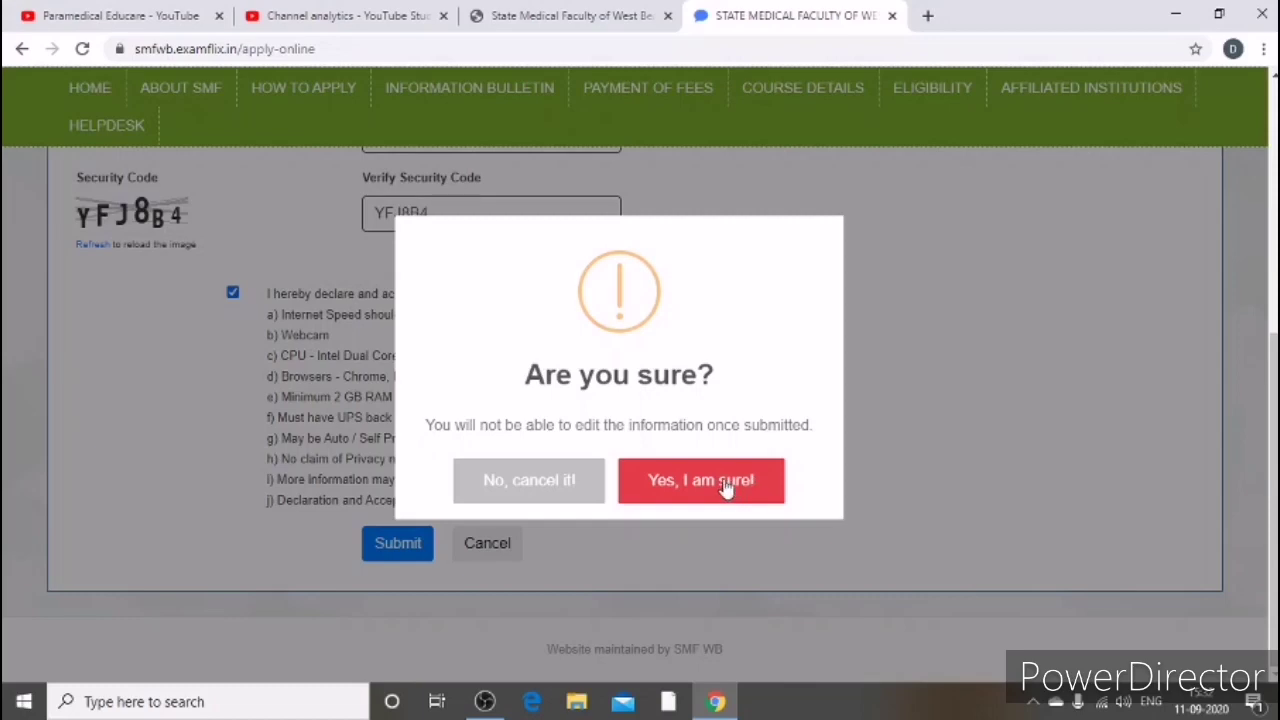
click(725, 486)
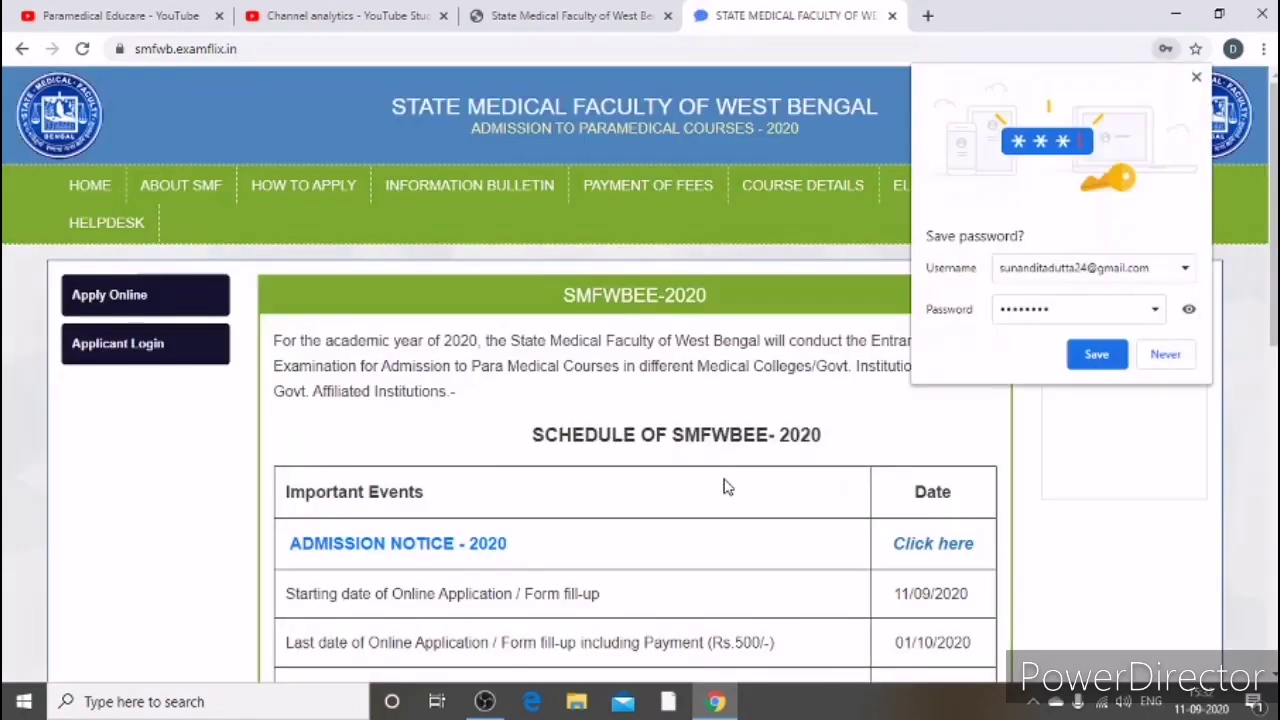
Step: Save the new login in Chrome and go to the Applicant Login page
click(1096, 355)
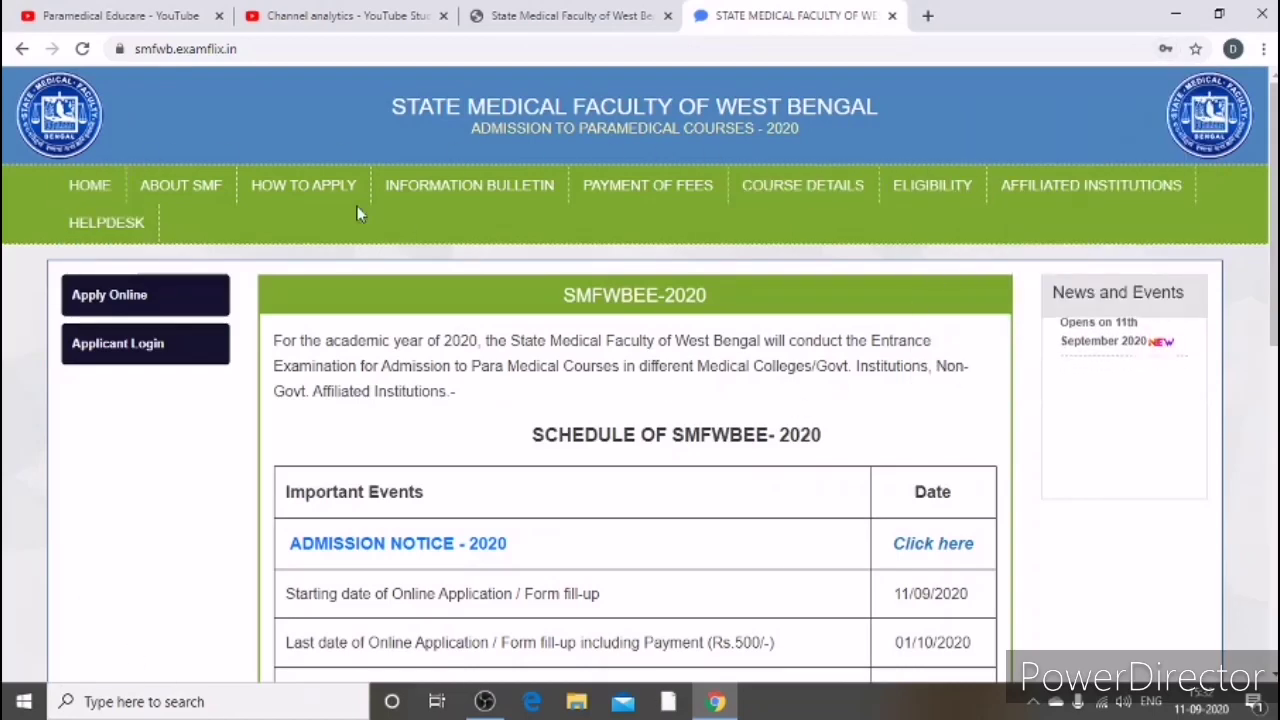
click(117, 345)
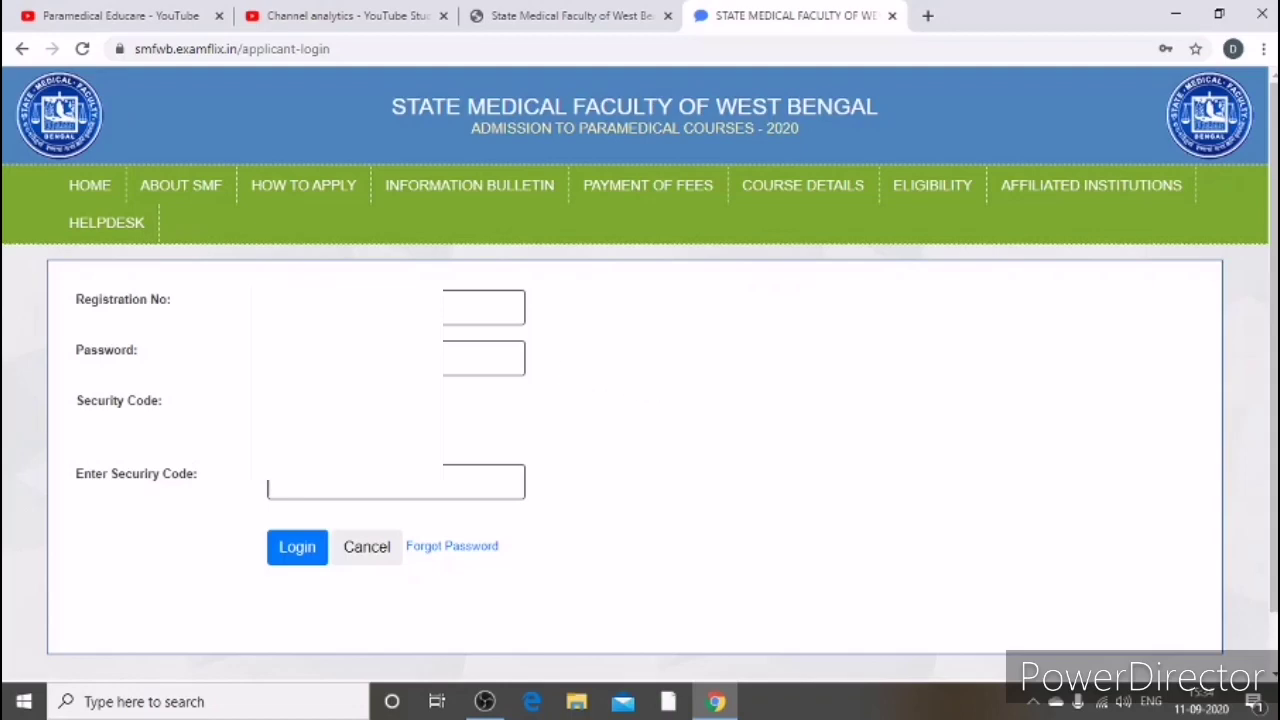
Step: Log in with the saved registration number and password plus the displayed security code
click(484, 358)
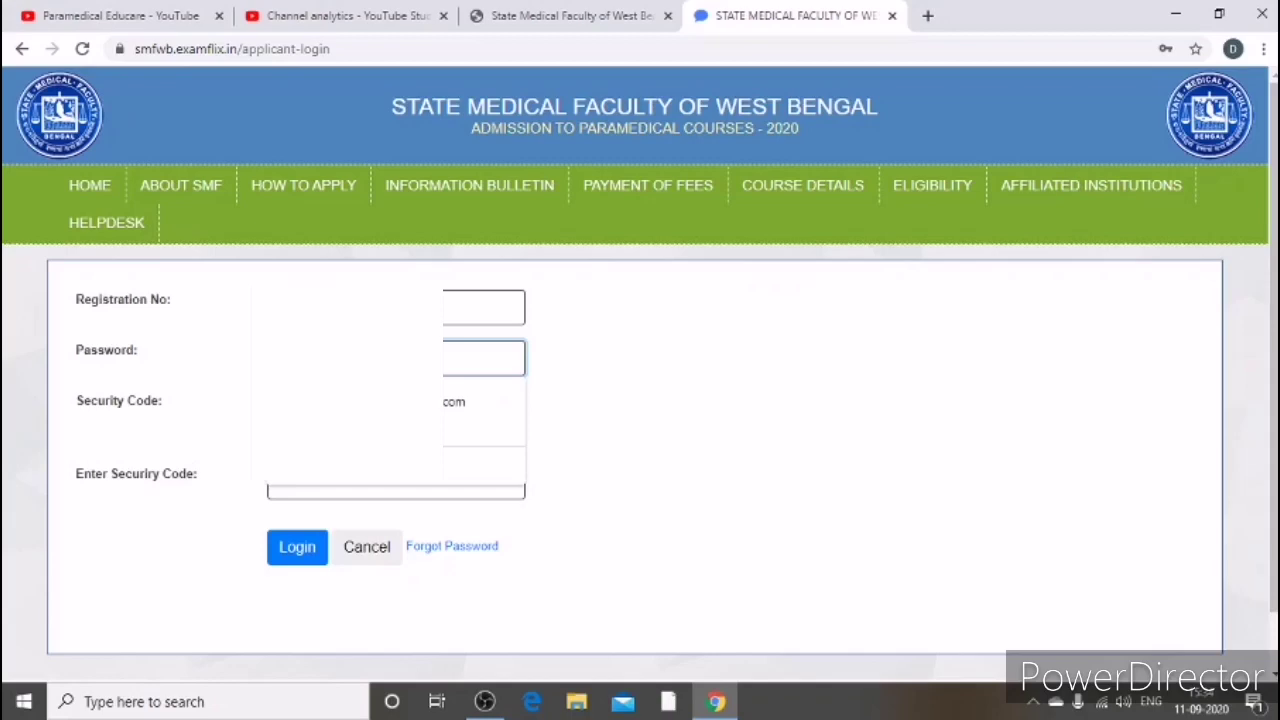
click(395, 482)
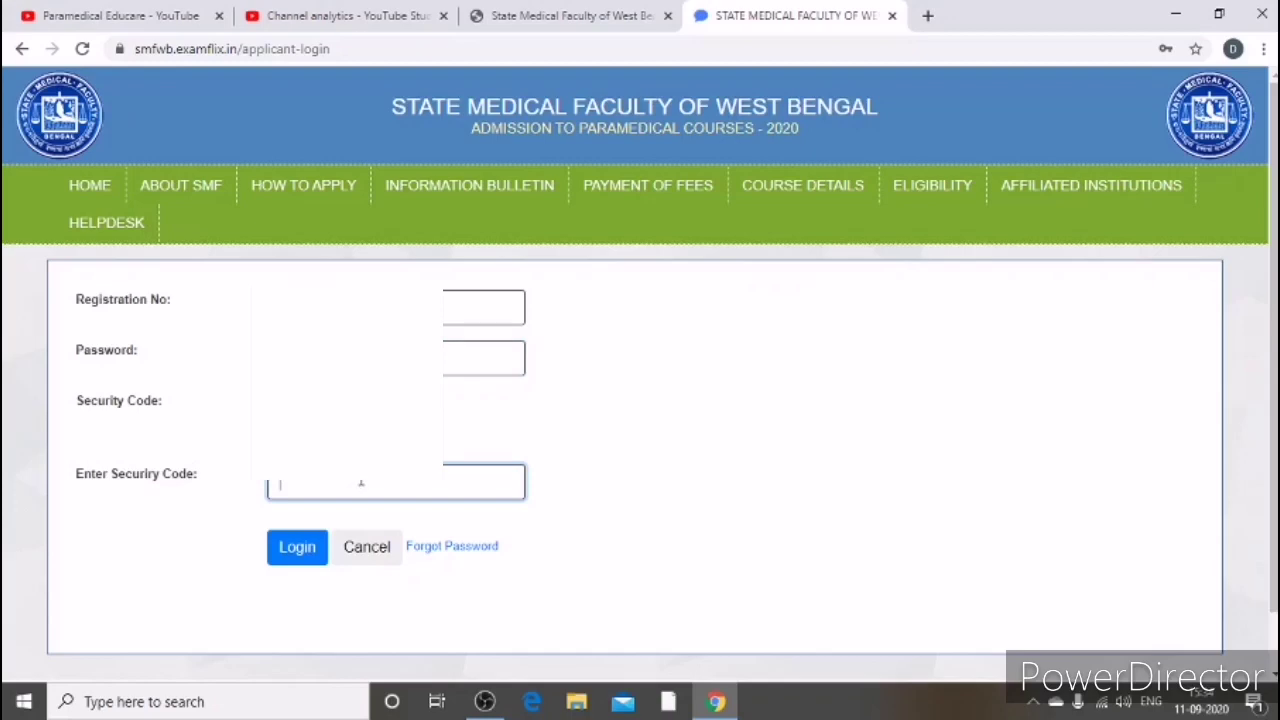
text(Q6zRJ9)
click(296, 549)
click(300, 552)
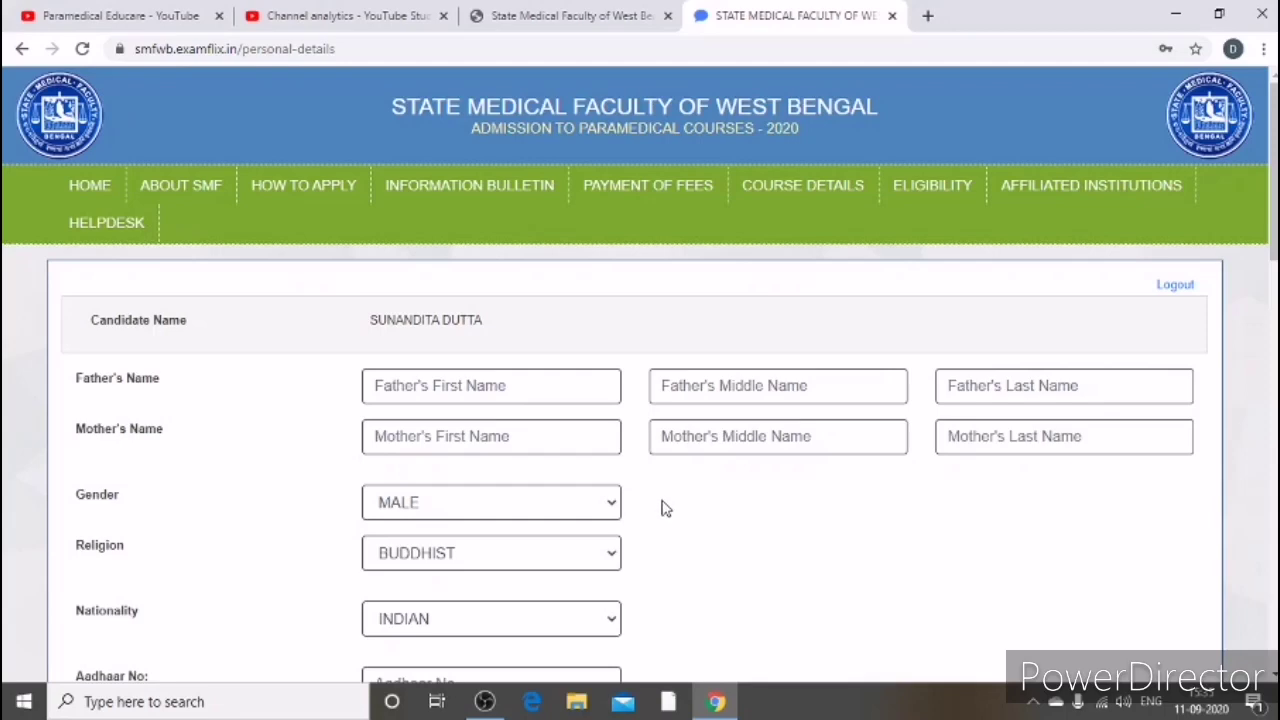
Step: Set gender to FEMALE, religion to HINDU and nationality to INDIAN
scroll(670, 513, down, 1)
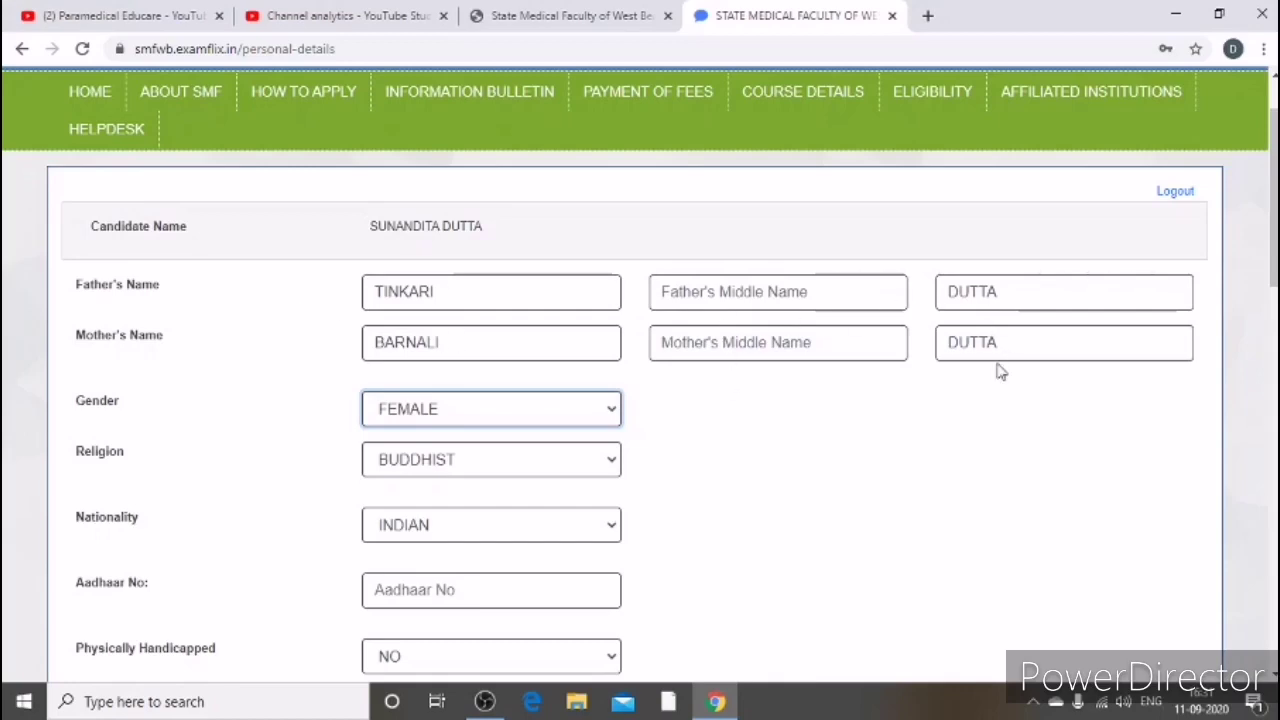
click(610, 412)
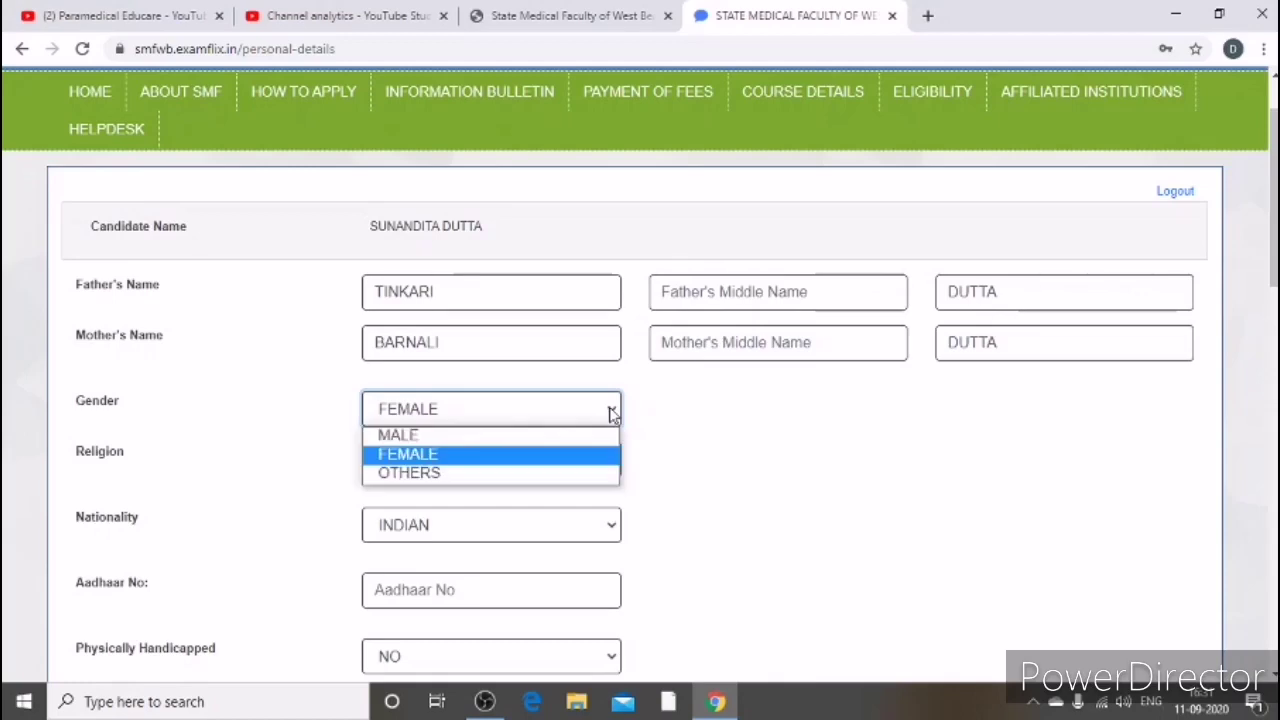
click(611, 413)
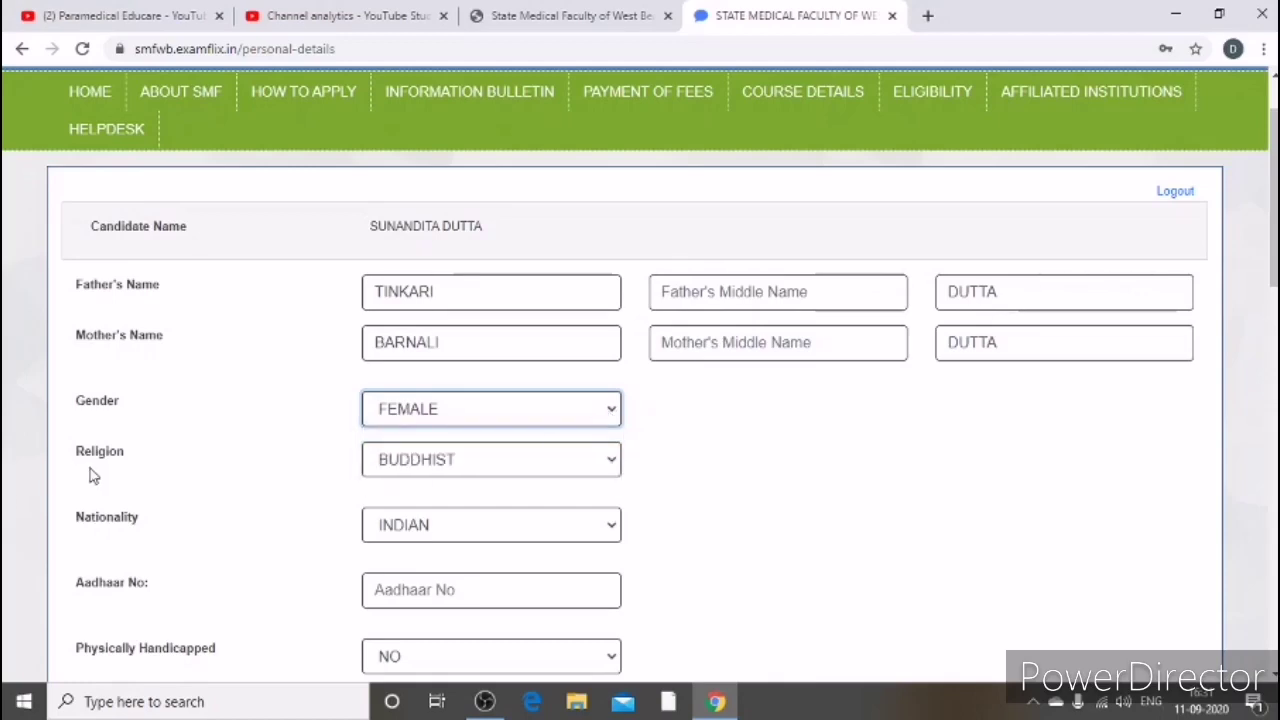
click(586, 466)
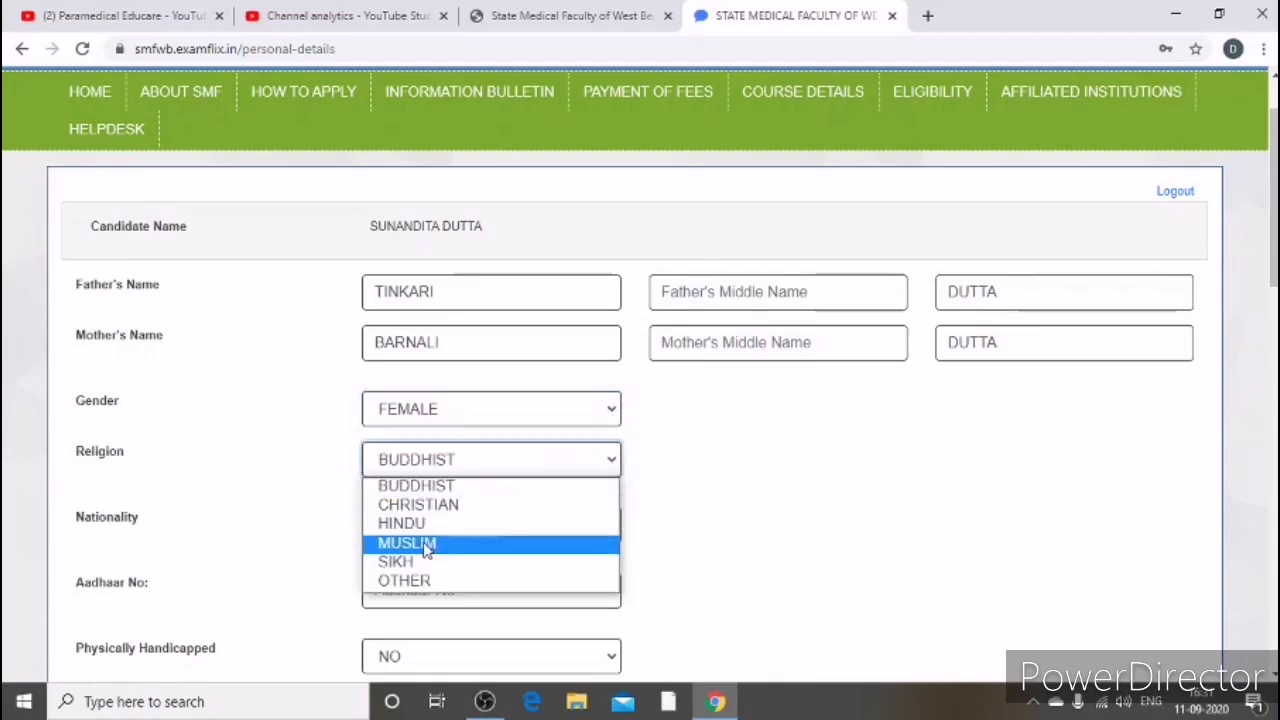
click(475, 525)
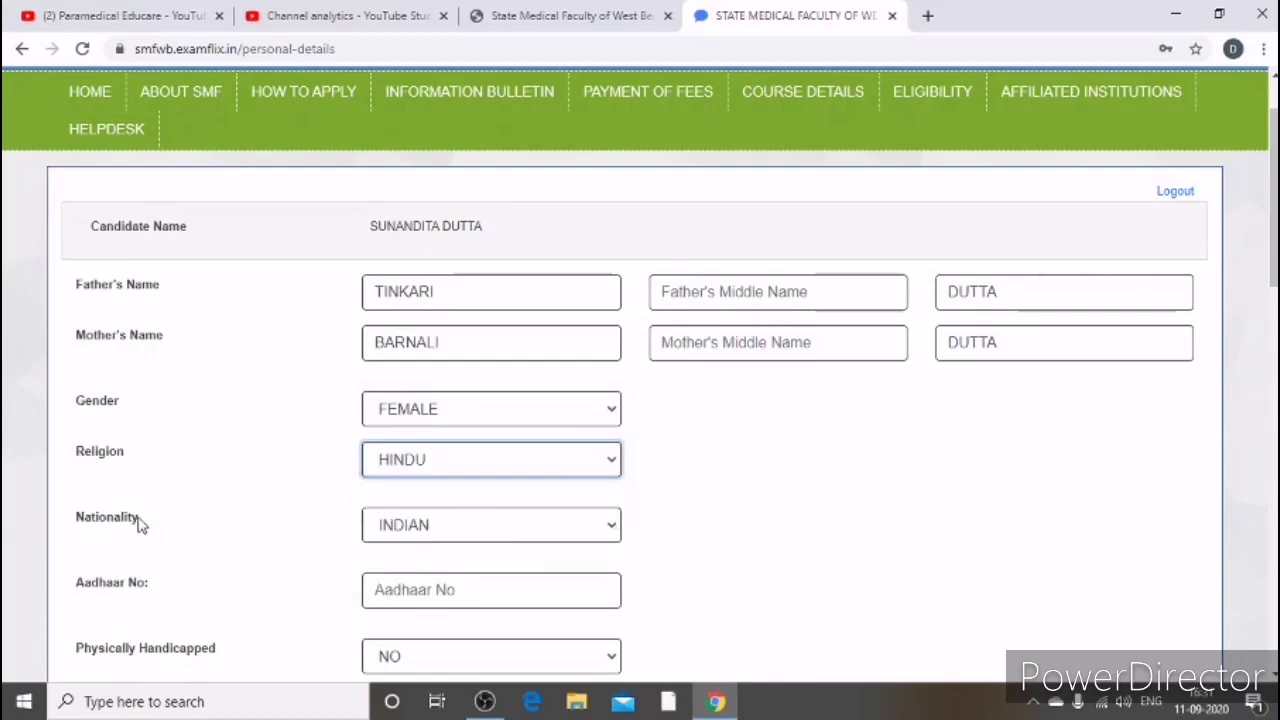
click(611, 533)
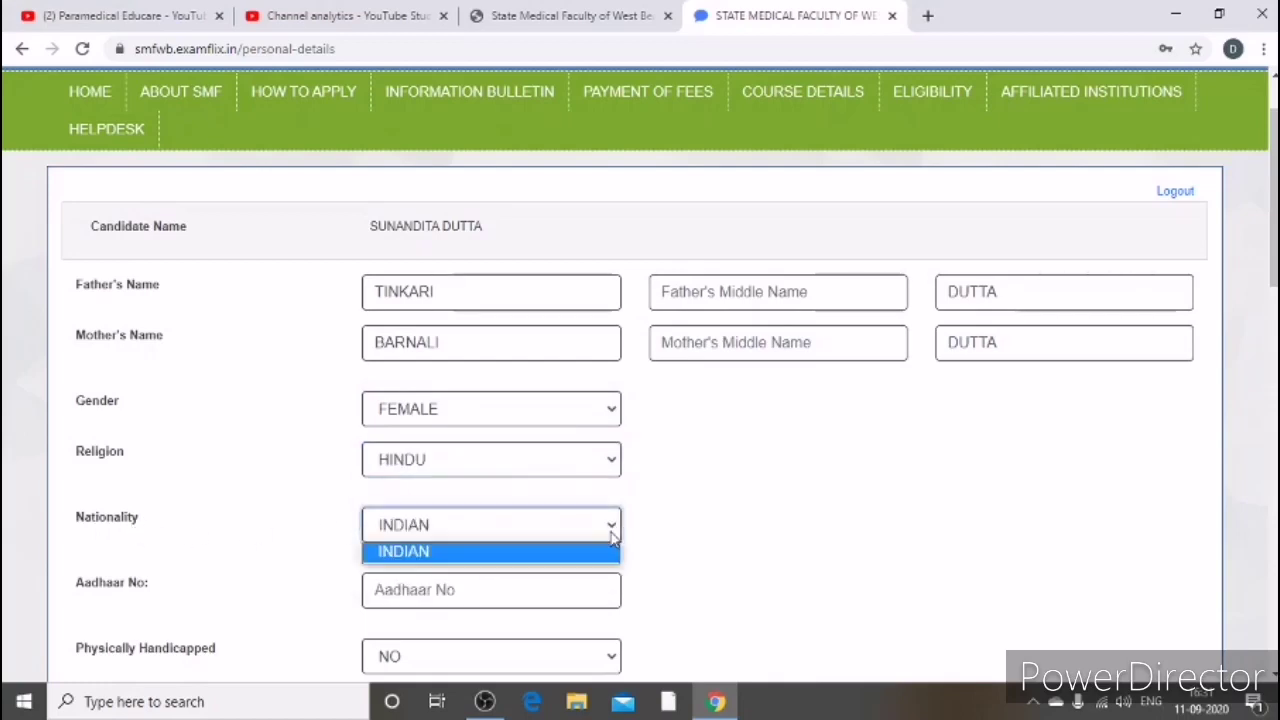
click(598, 550)
Step: Enter the applicant's Aadhaar number and set Physically Handicapped to NO
scroll(457, 528, down, 1)
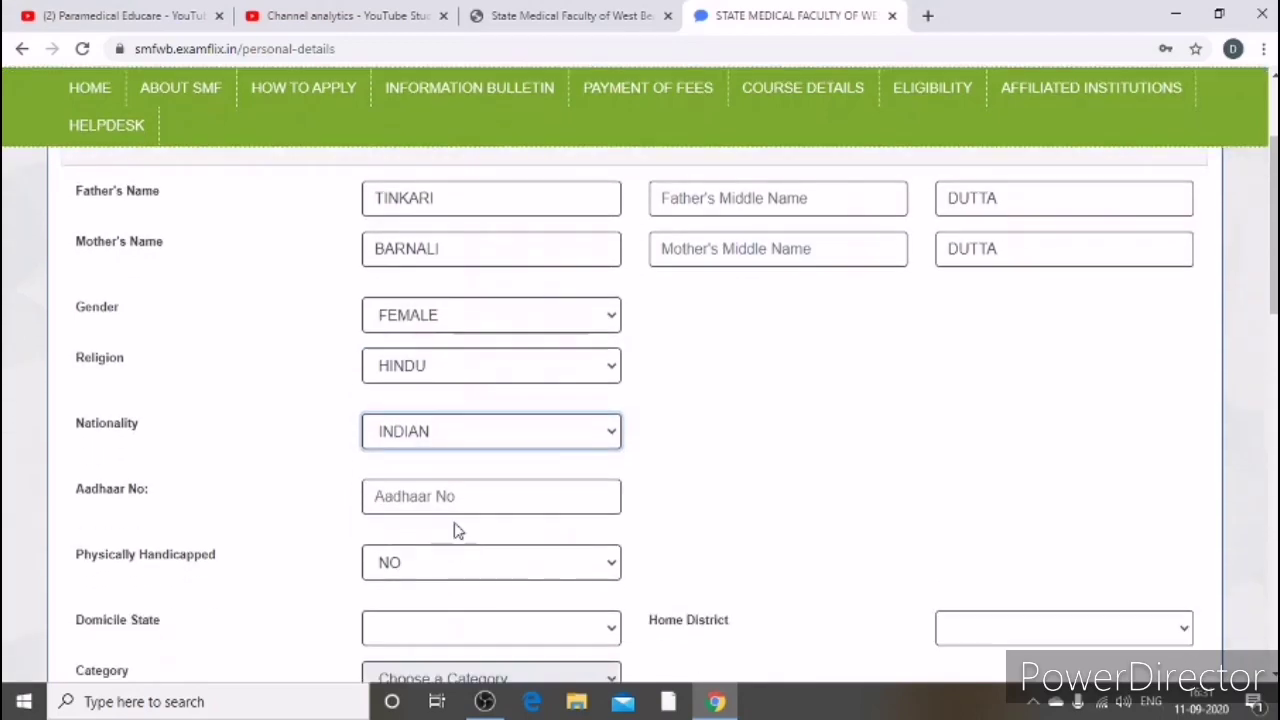
click(466, 505)
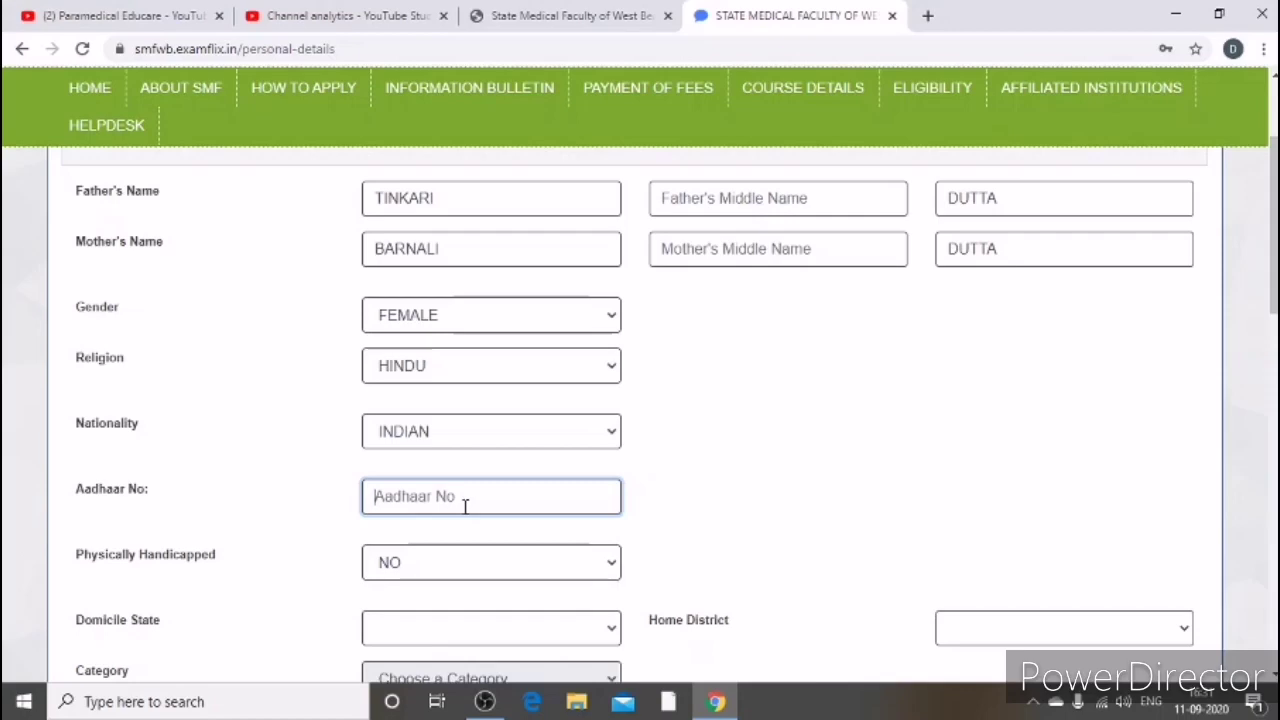
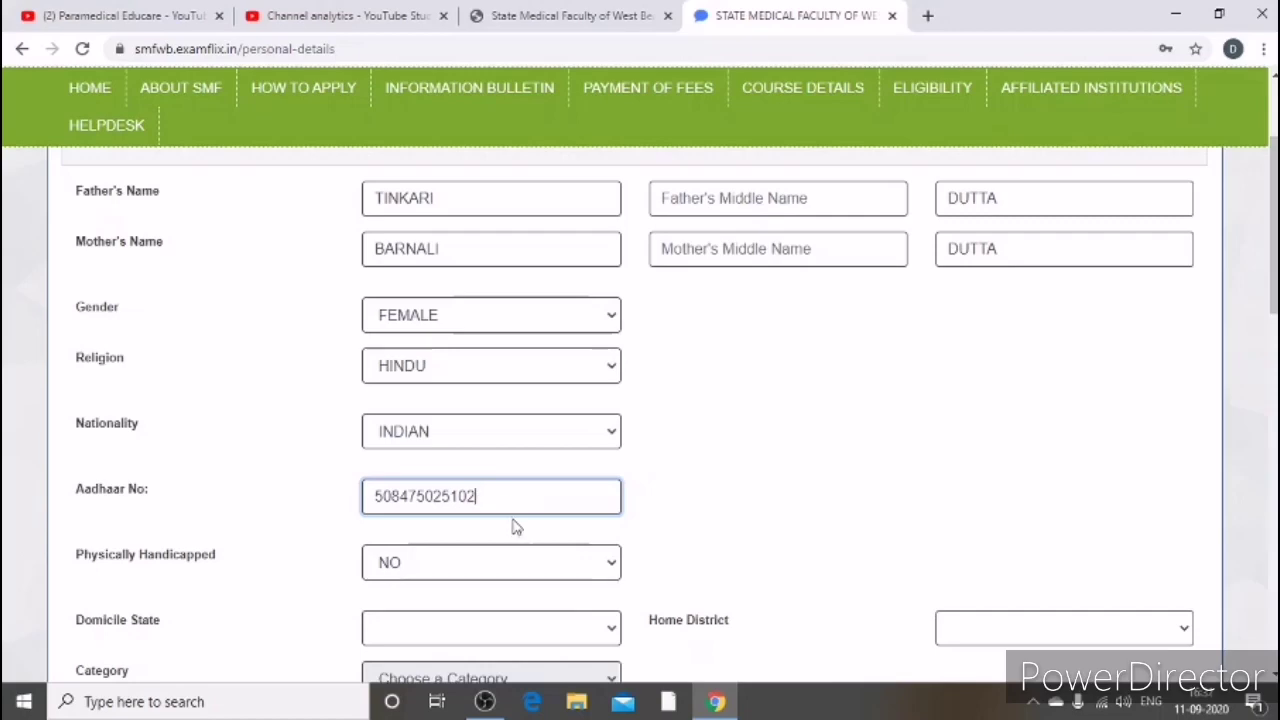
click(609, 567)
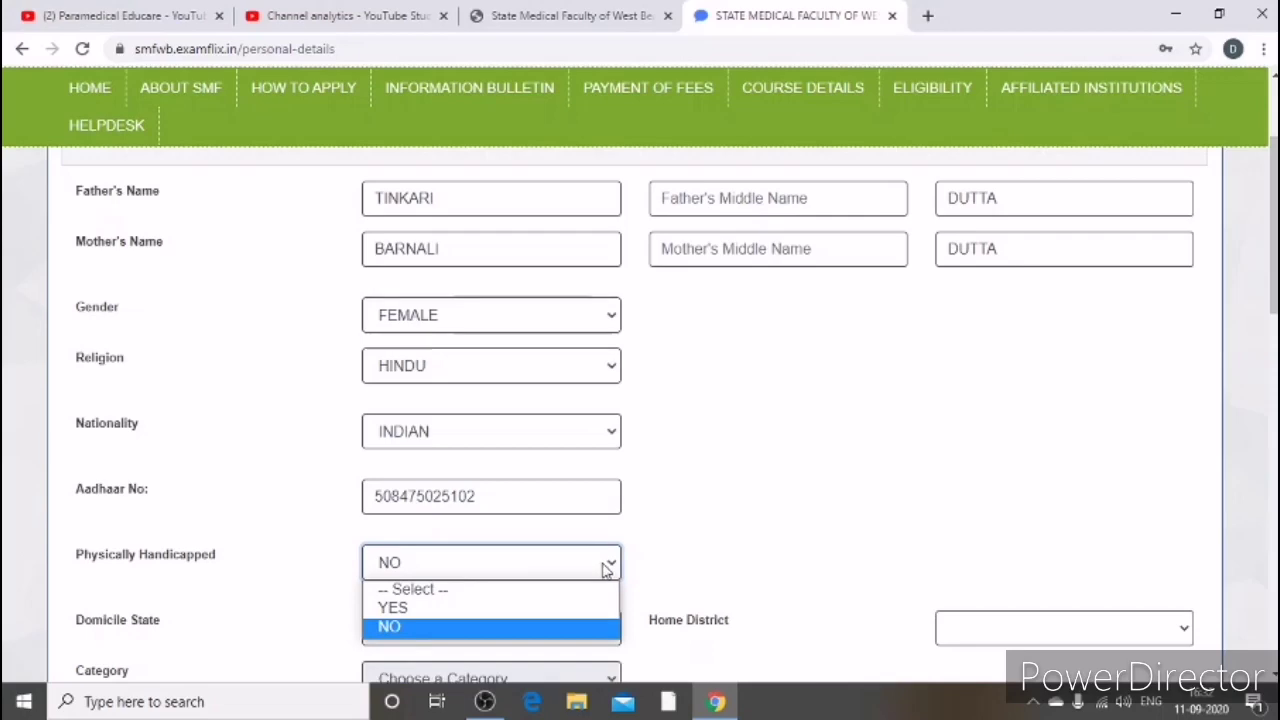
scroll(596, 552, down, 1)
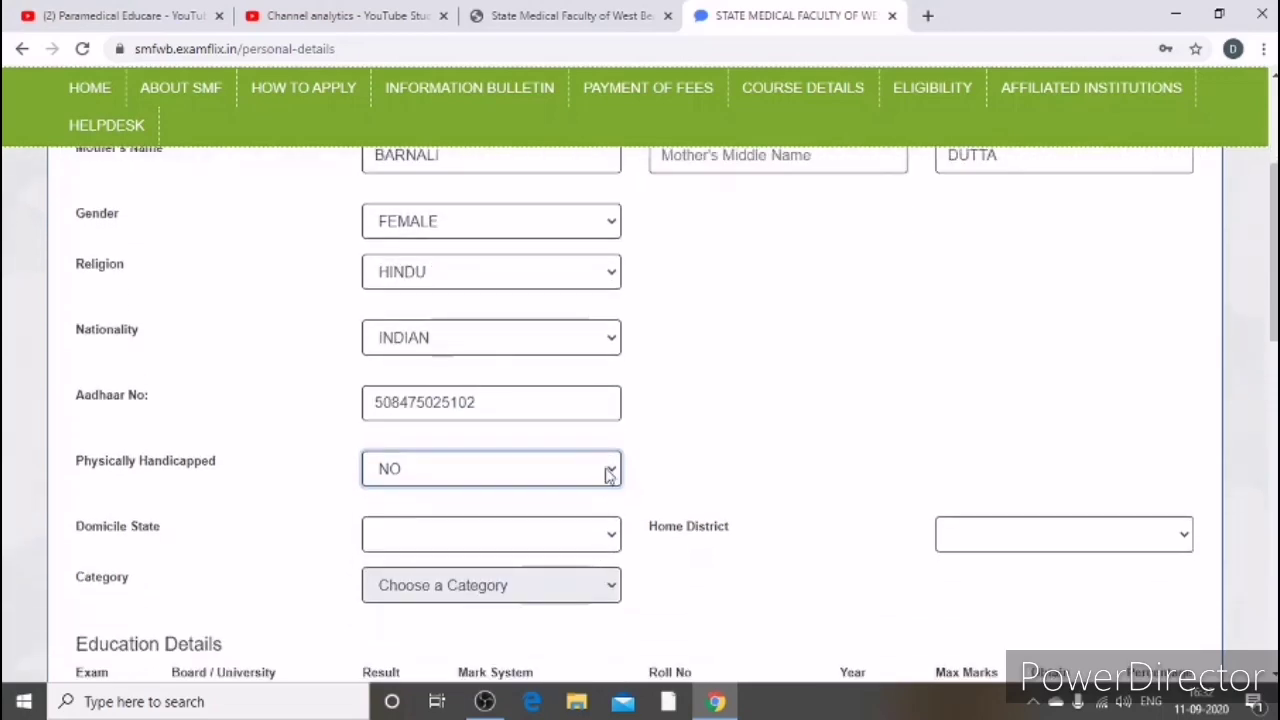
click(610, 468)
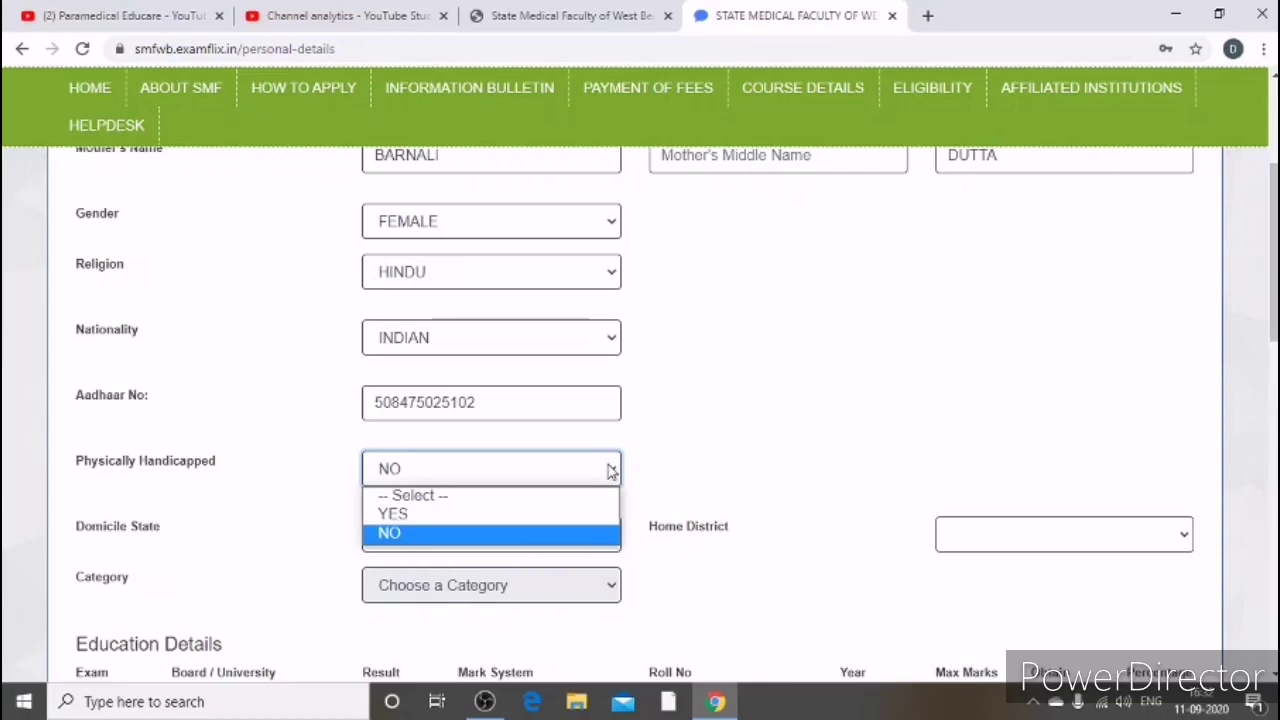
click(528, 540)
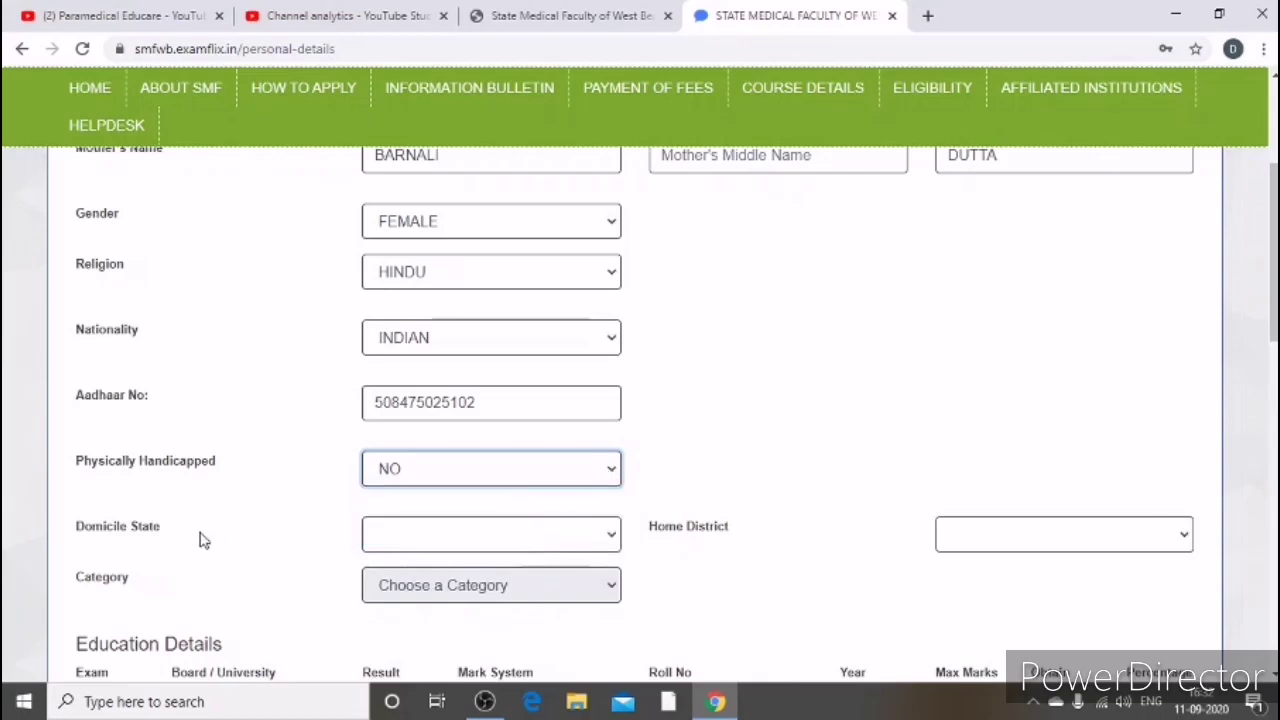
Step: Set Domicile State to WEST BENGAL and Home District to Nadia
click(613, 538)
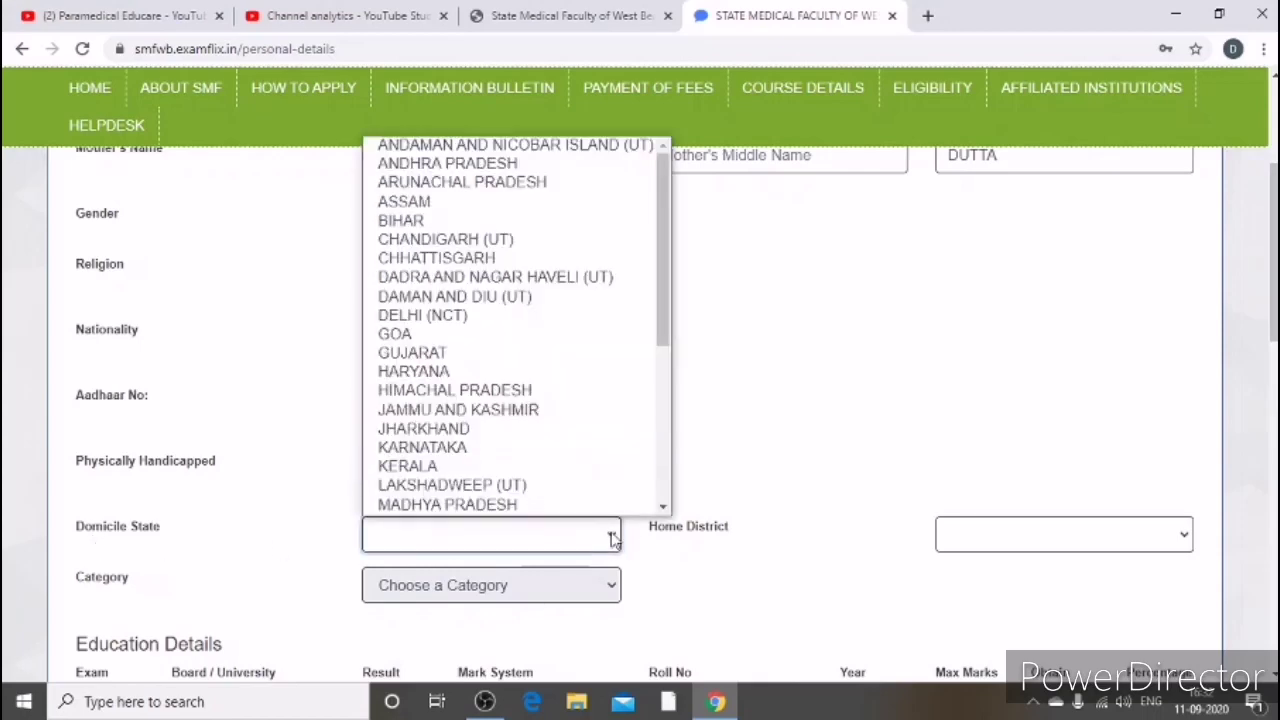
key(w)
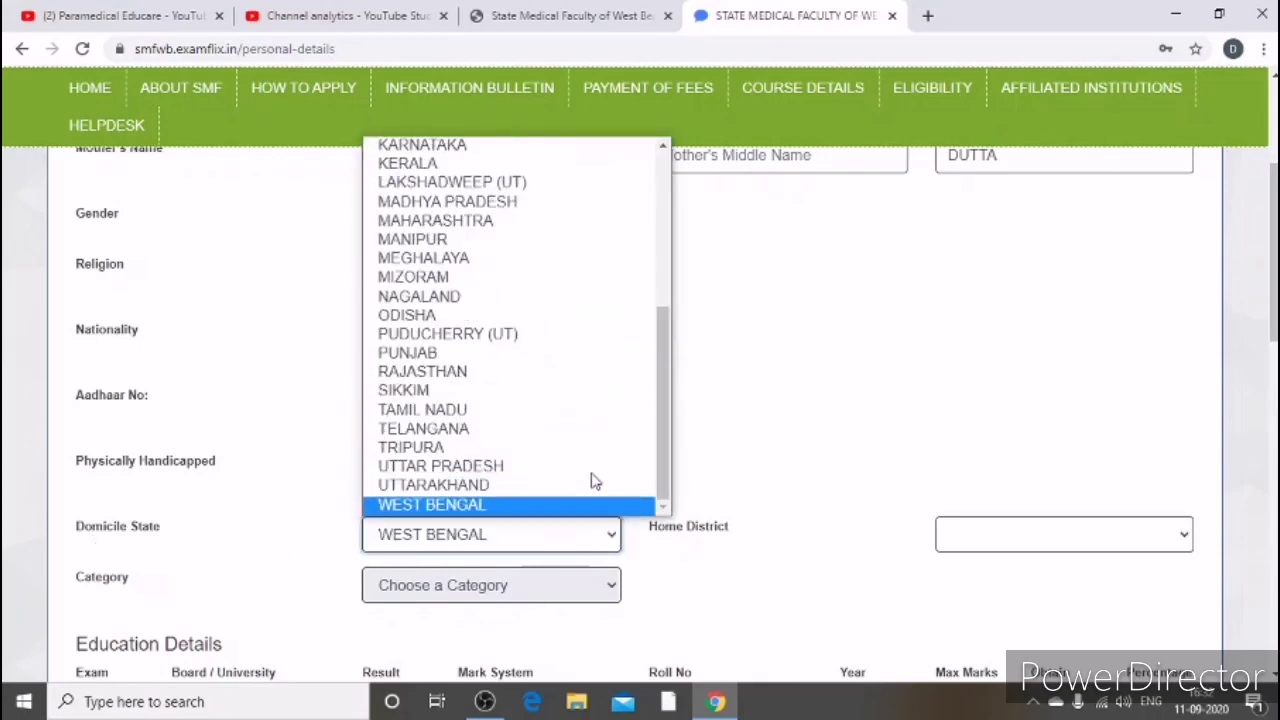
click(525, 555)
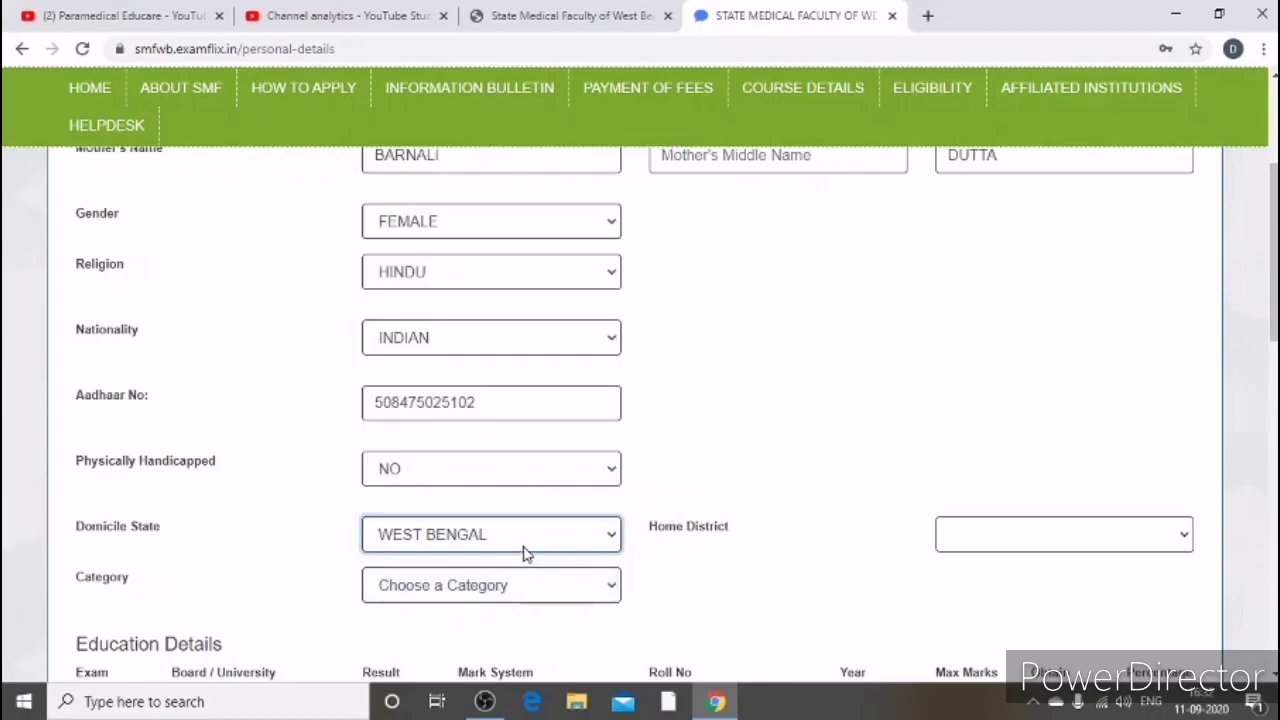
click(990, 548)
click(1185, 538)
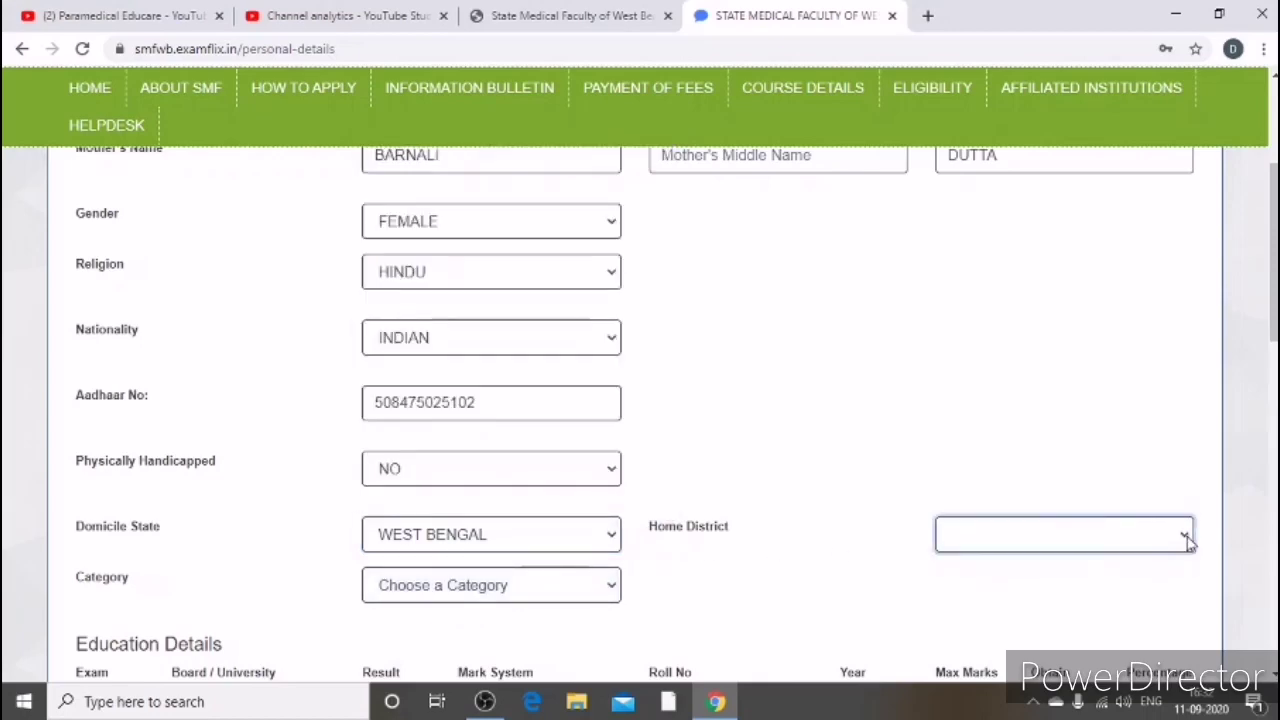
click(1187, 540)
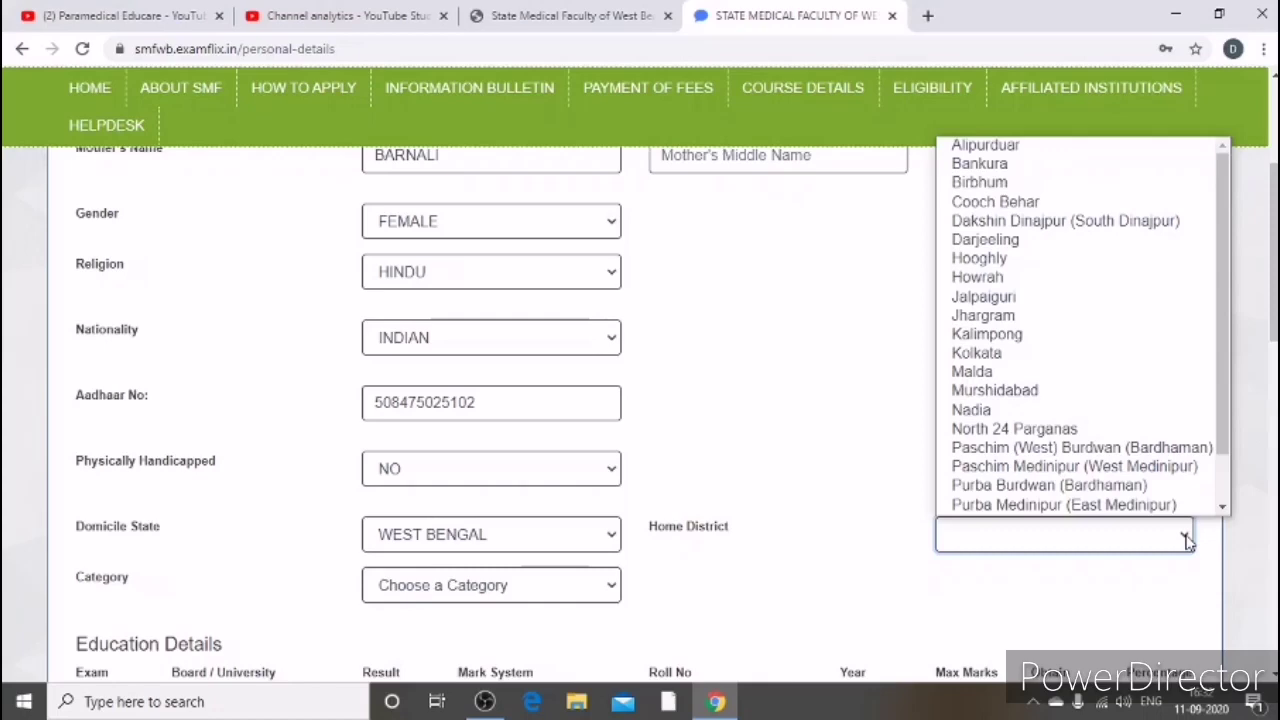
key(n)
click(1187, 540)
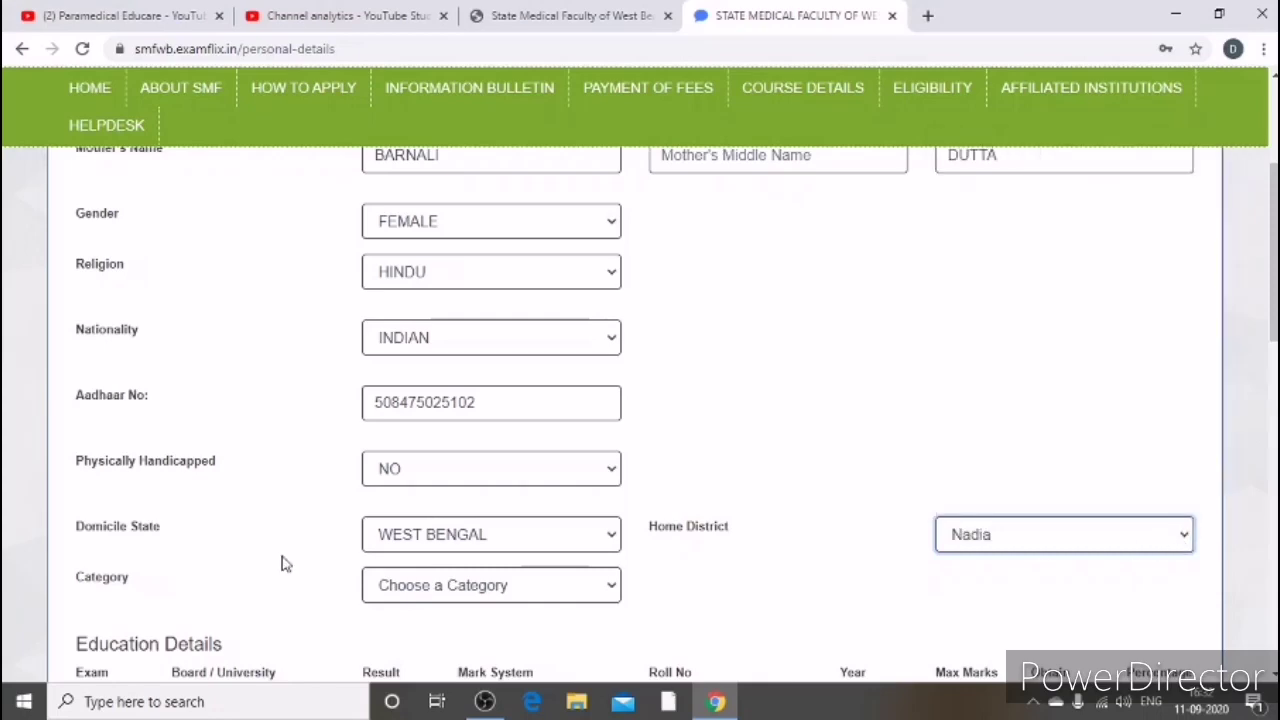
Step: Choose GENERAL in the Category dropdown
scroll(337, 537, down, 1)
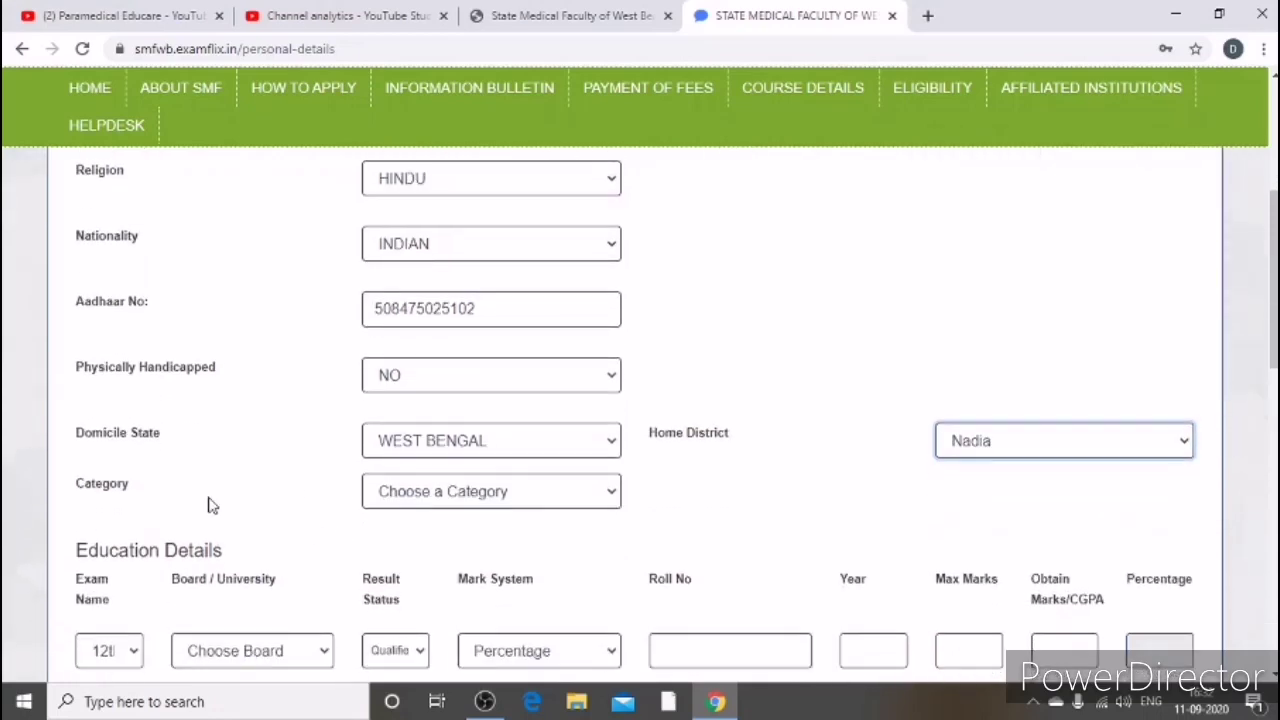
click(609, 499)
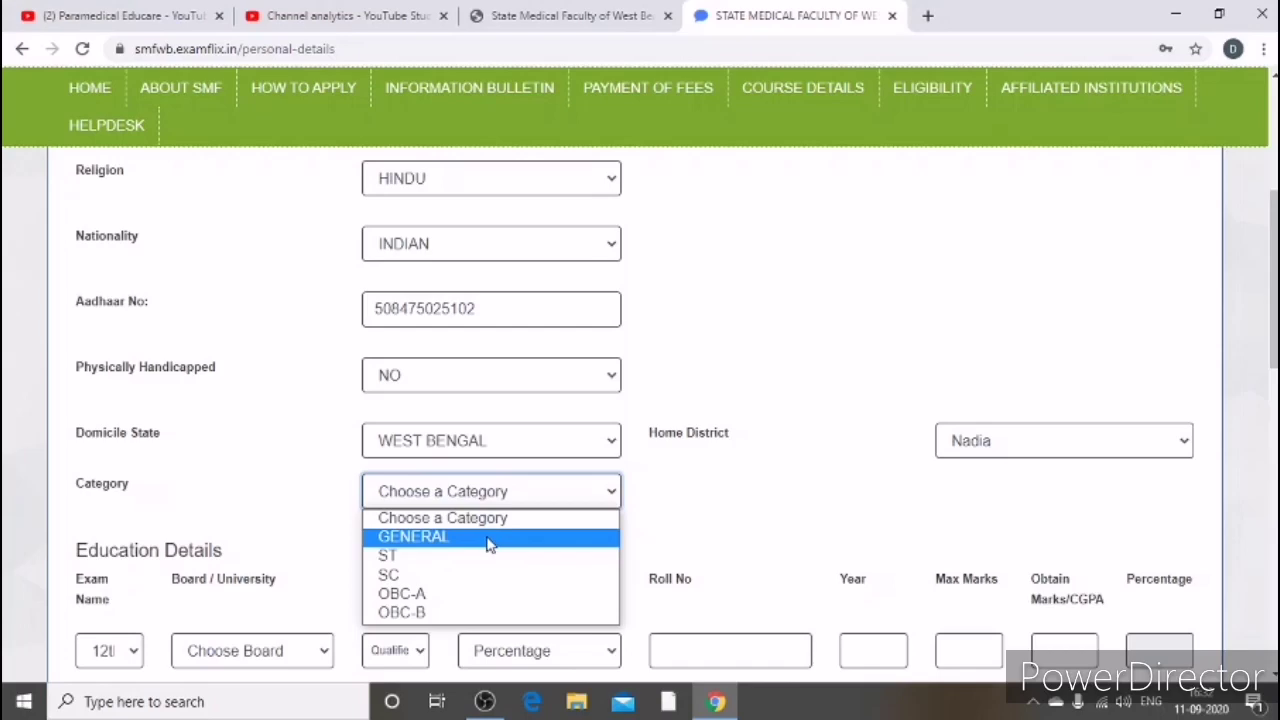
click(491, 540)
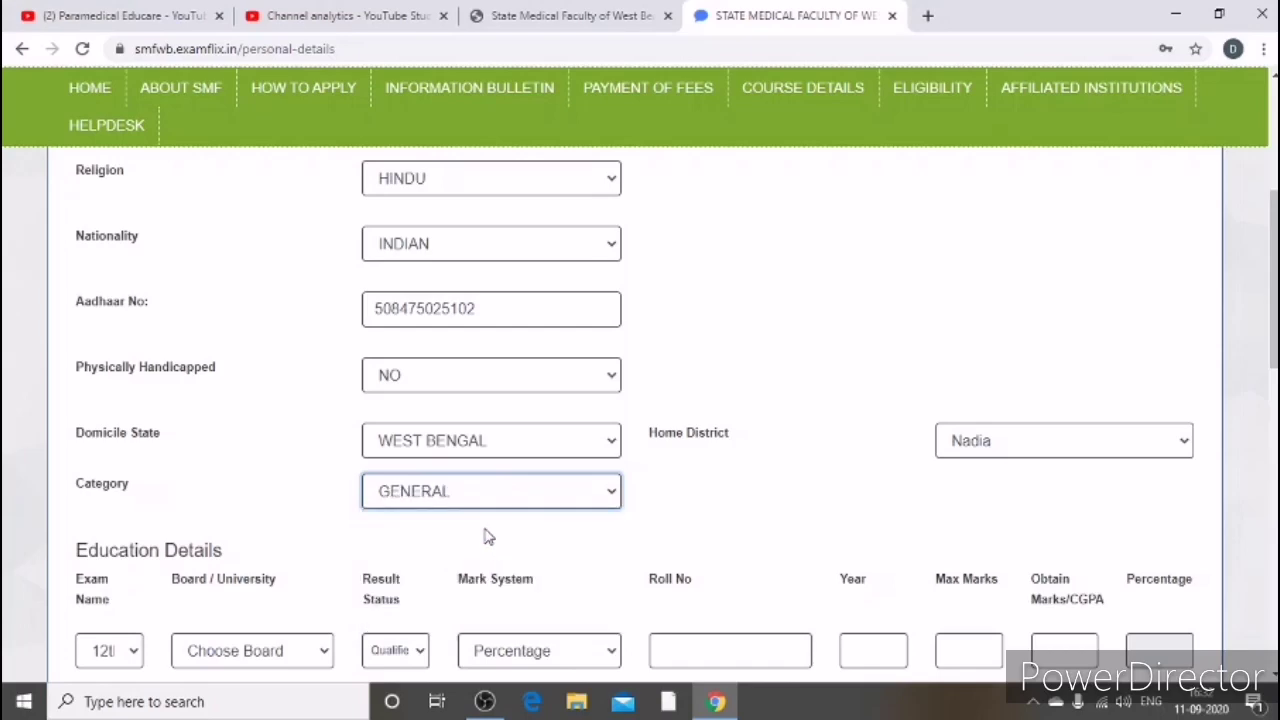
scroll(489, 540, down, 1)
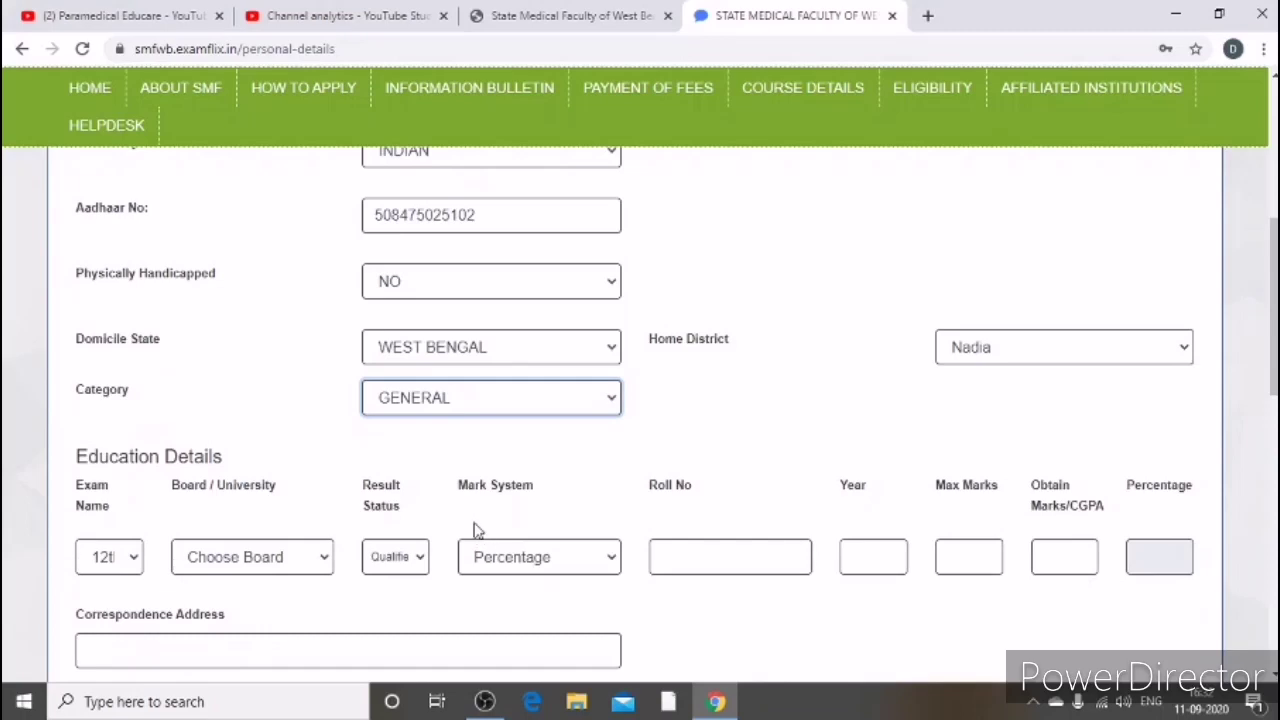
Step: Choose WEST BENGAL COUNCIL OF HIGHER SECONDARY EDUCATION as the 12th row's board
scroll(475, 530, down, 1)
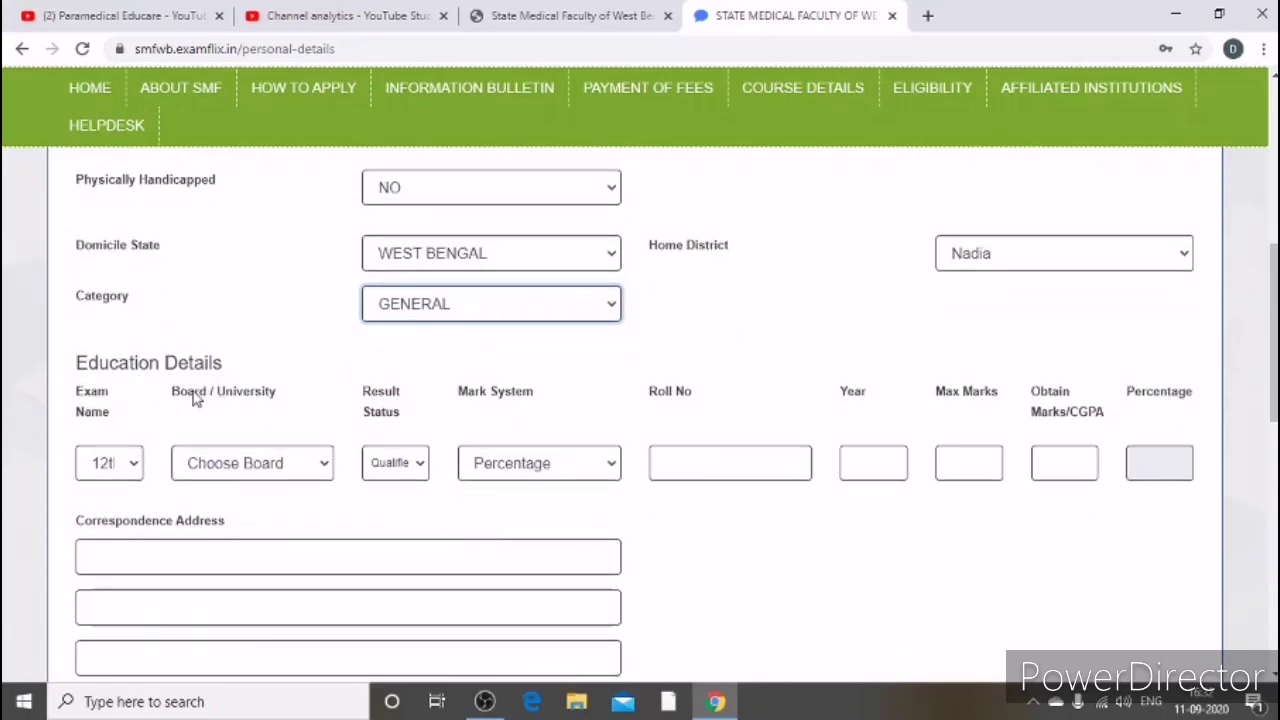
click(332, 465)
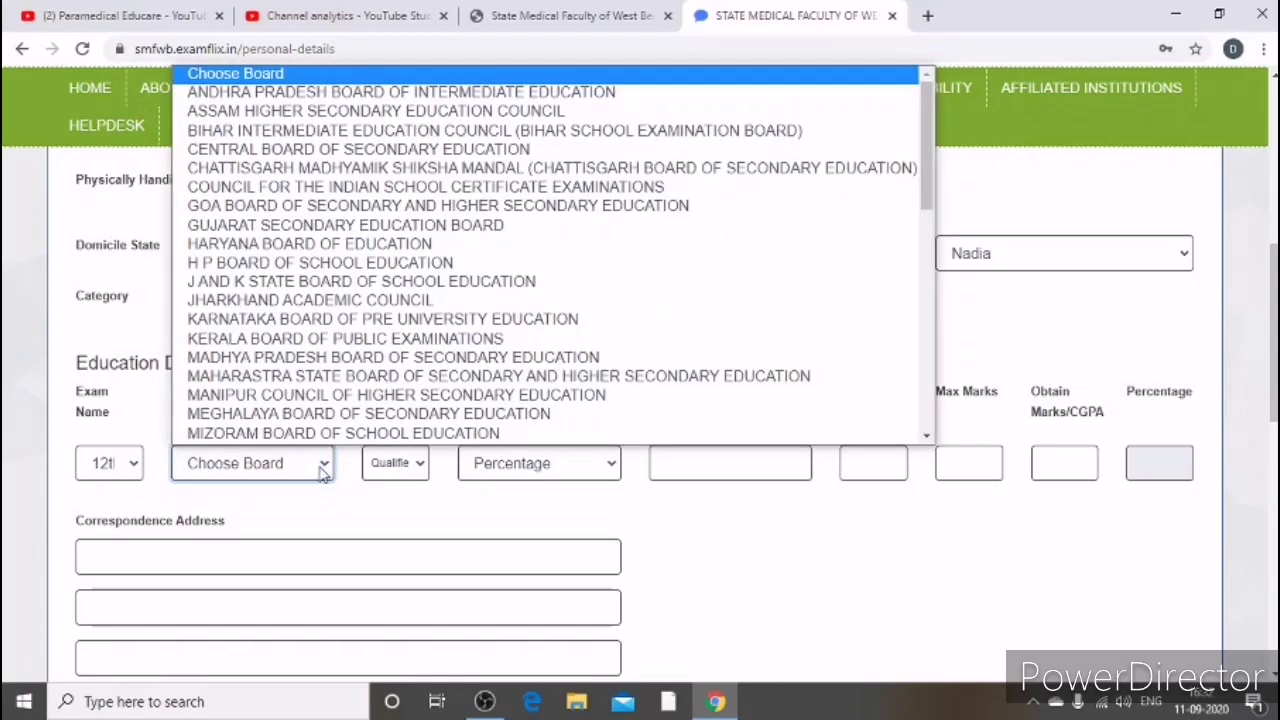
key(w)
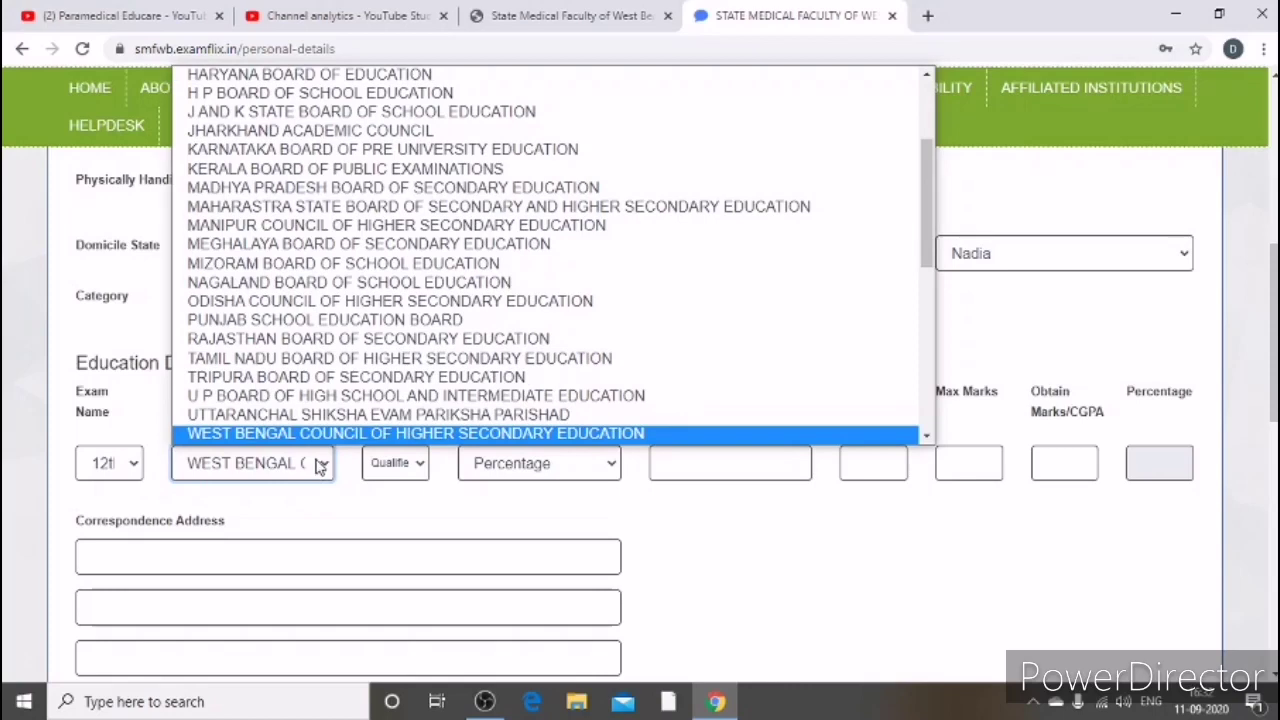
scroll(450, 320, up, 3)
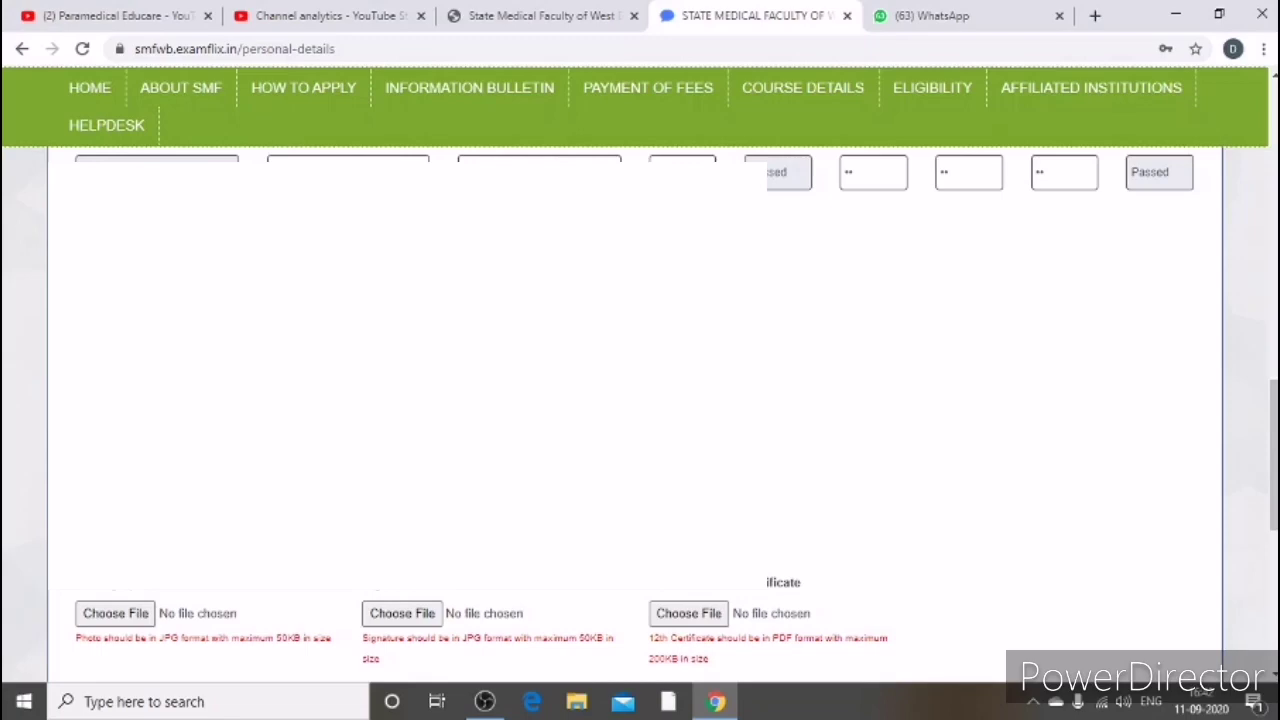
Step: Pick the correspondence address state and district from their dropdown lists
key(alt+Down)
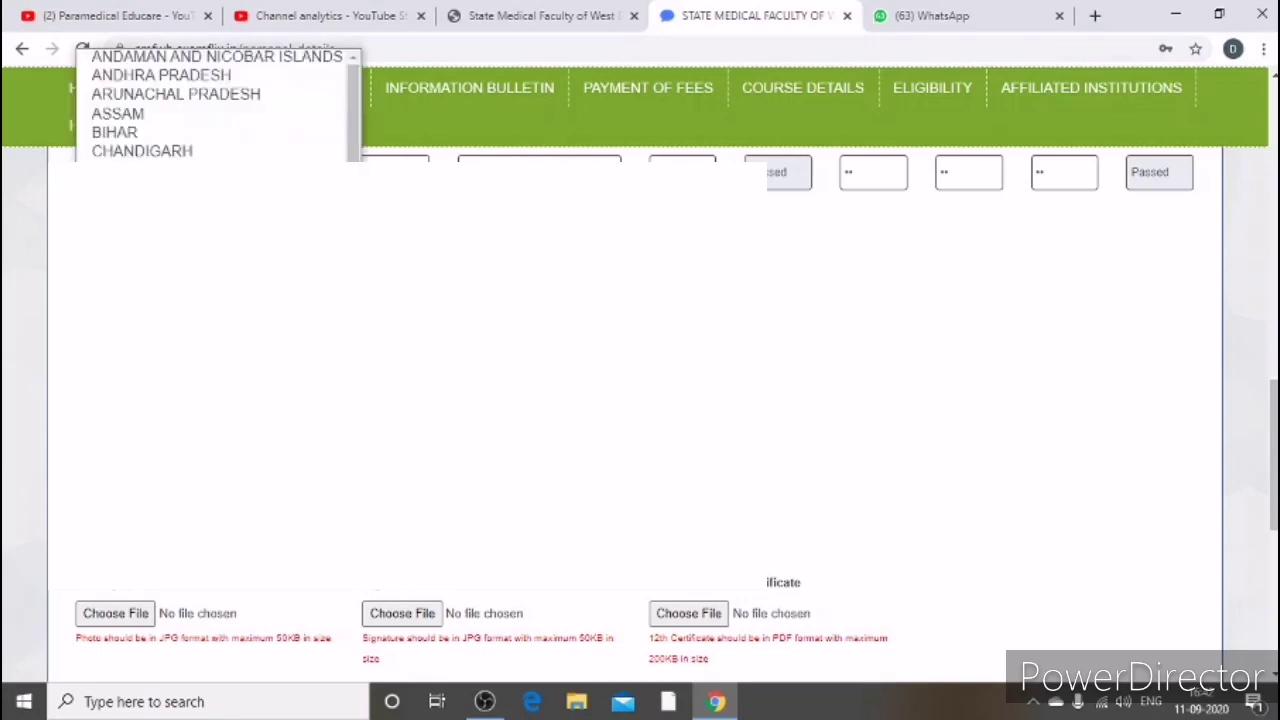
scroll(218, 104, down, 3)
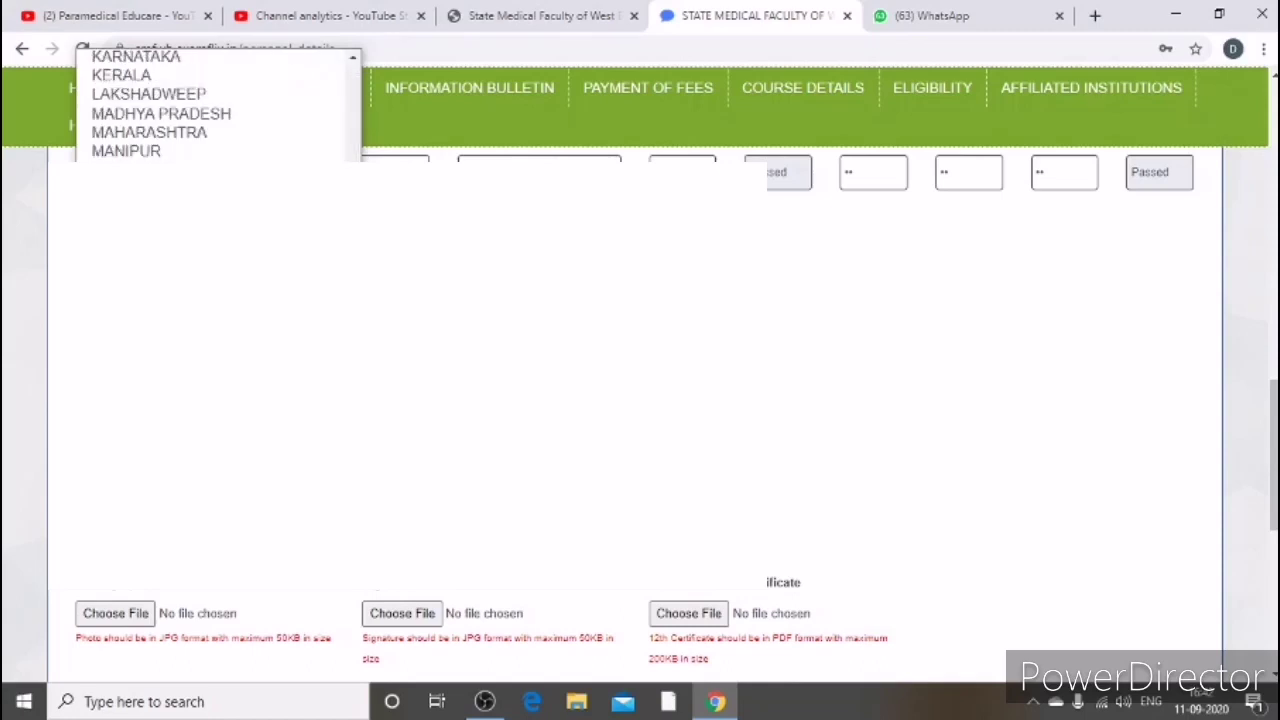
key(Return)
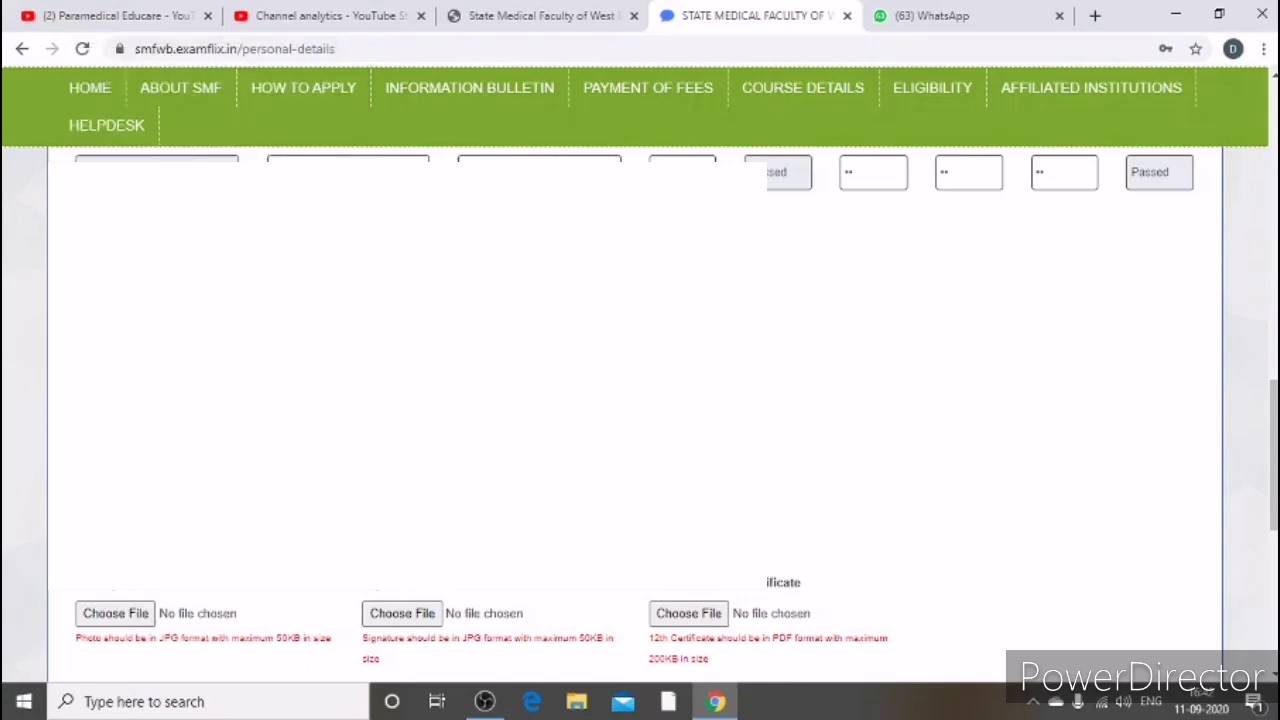
key(alt+Down)
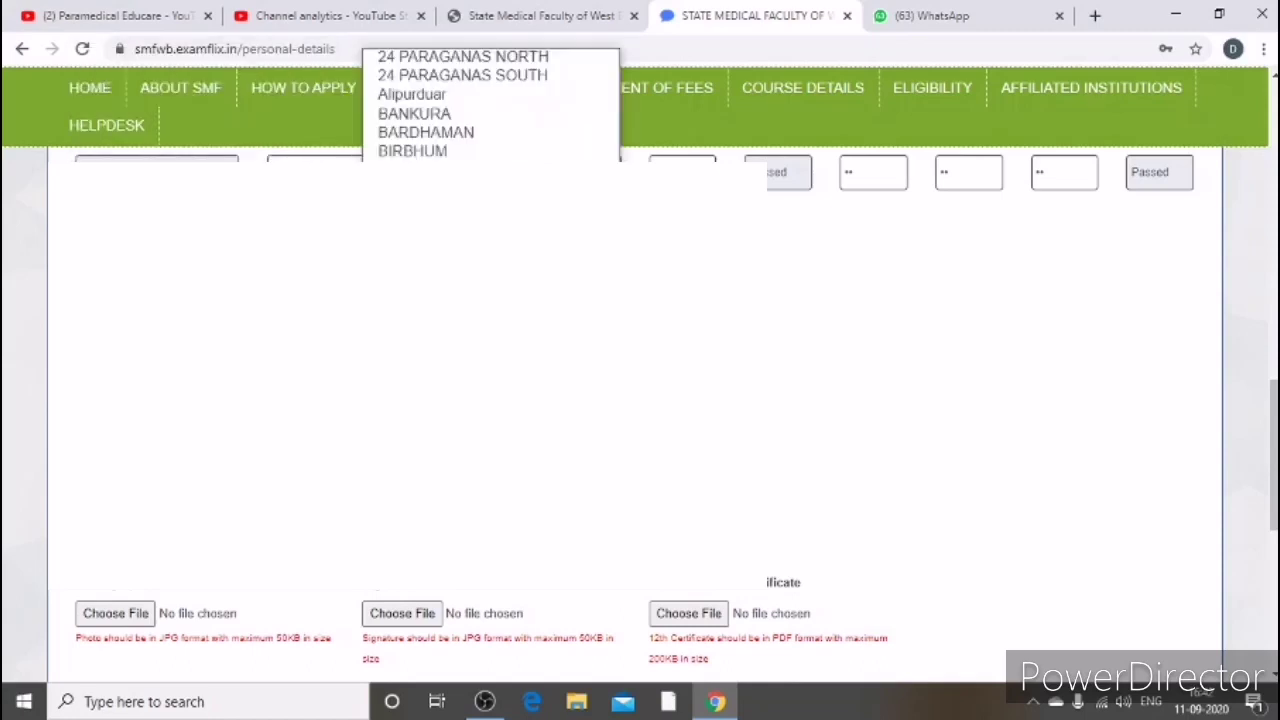
key(Return)
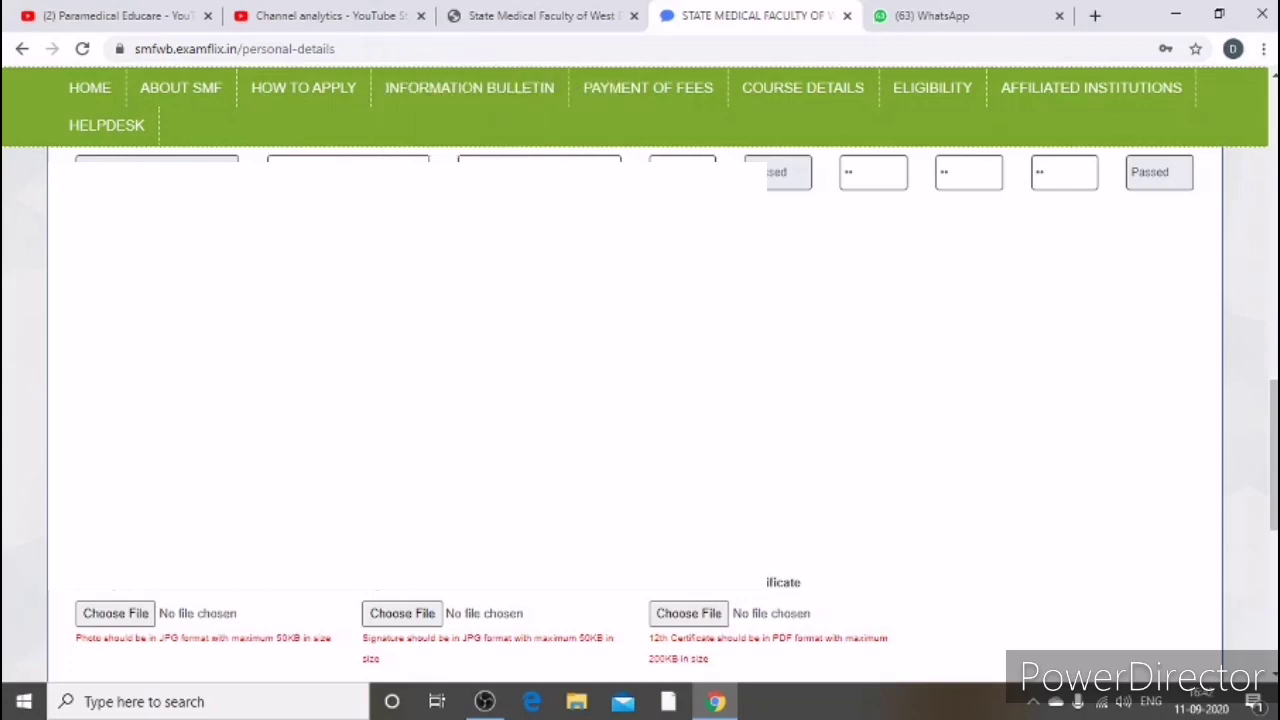
scroll(640, 400, down, 1)
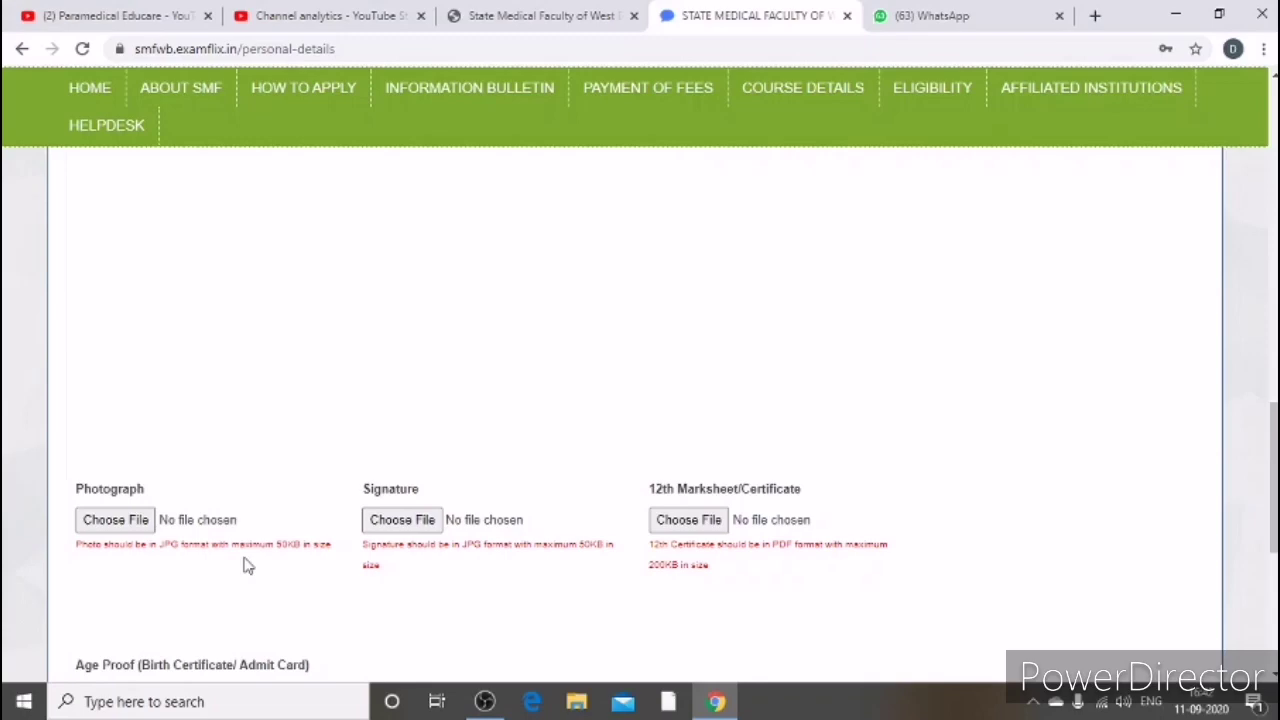
Step: Attach the IMAGE photograph from Downloads
click(113, 522)
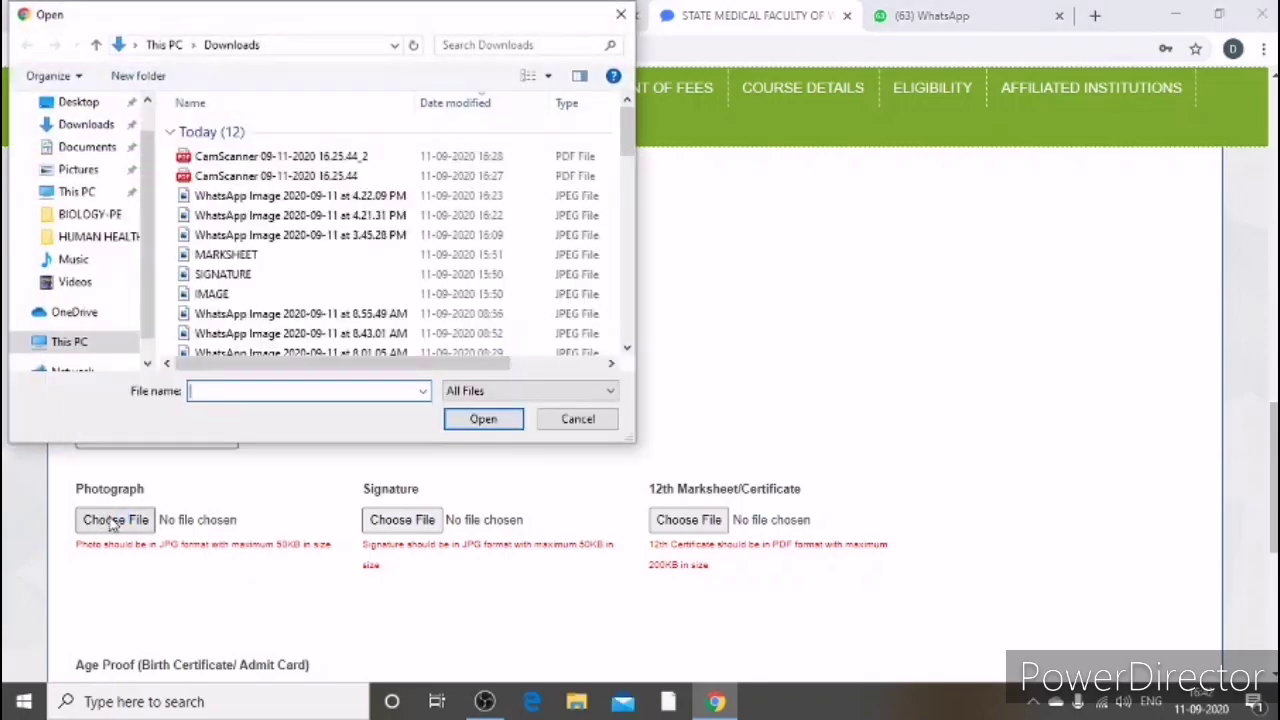
double_click(288, 296)
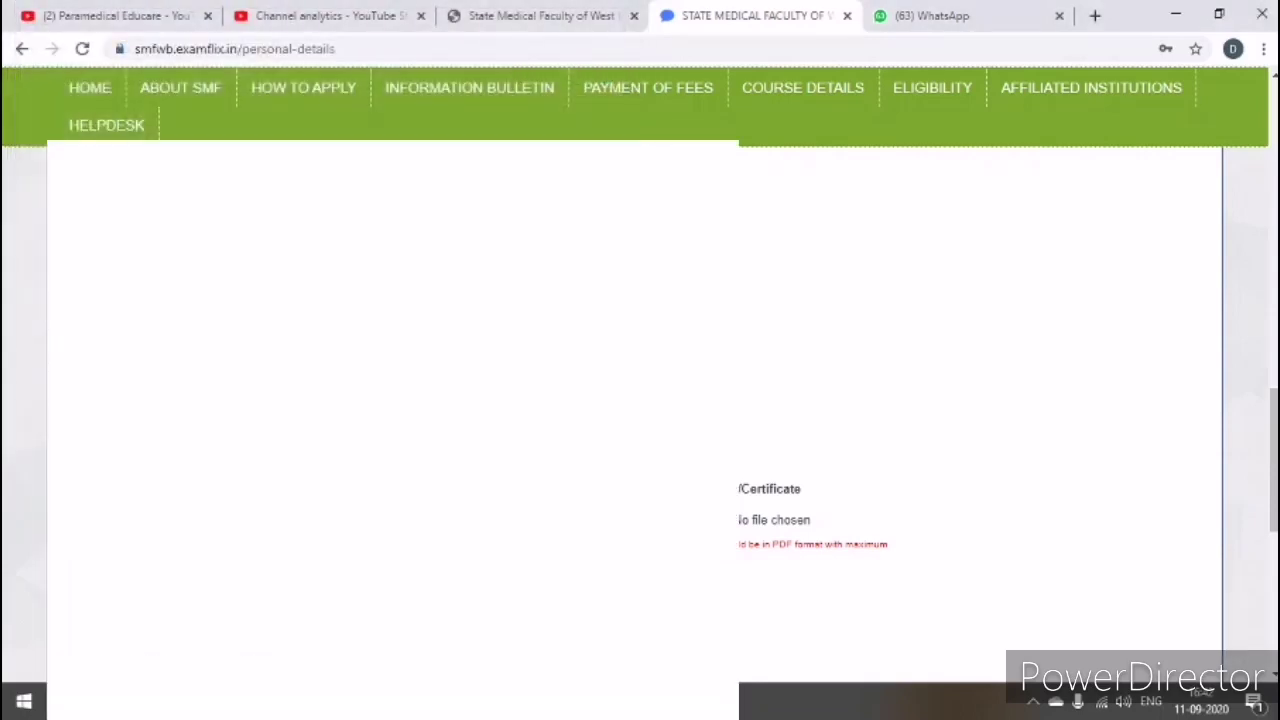
scroll(640, 400, down, 2)
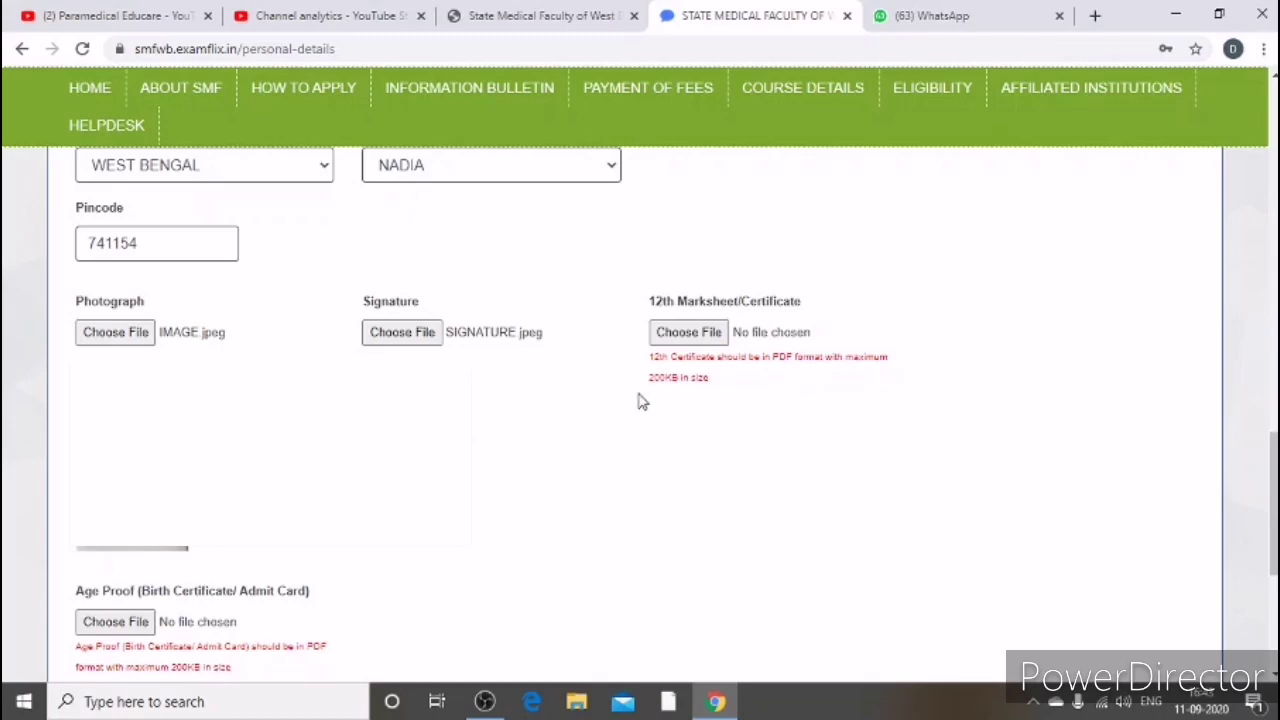
Step: Attach the two CamScanner PDFs as the 12th marksheet and the age proof
click(694, 340)
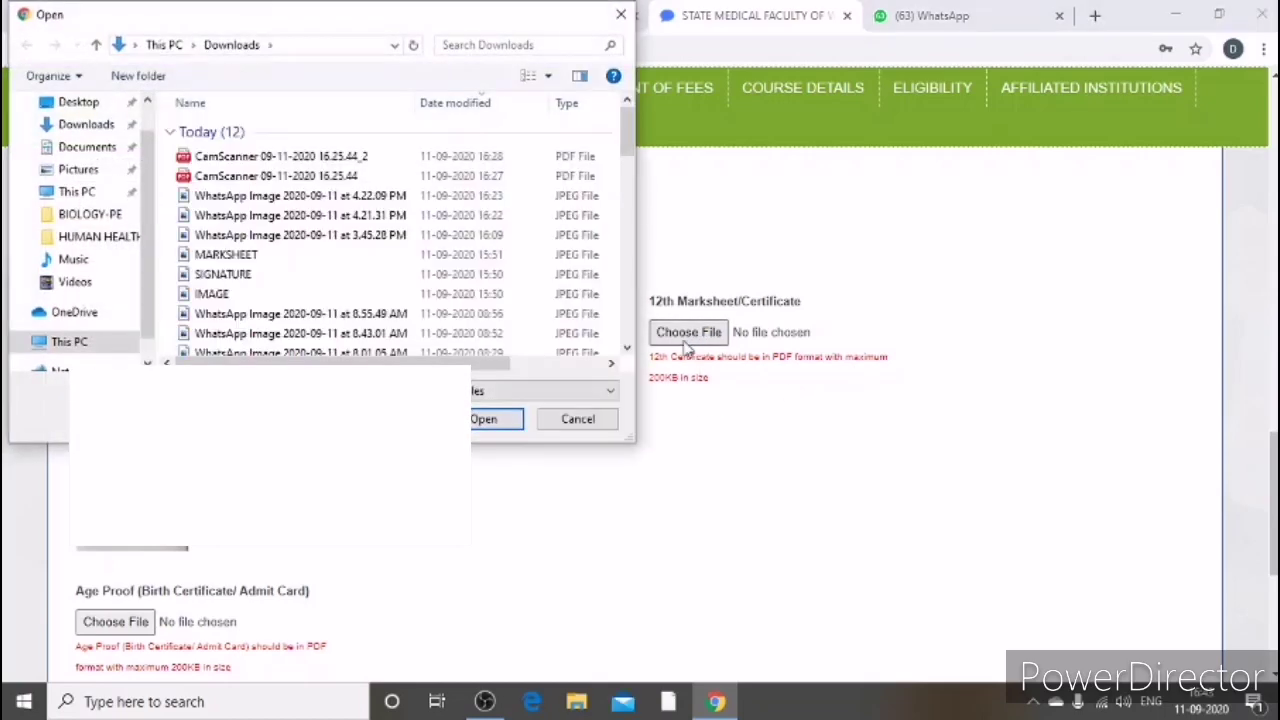
click(307, 163)
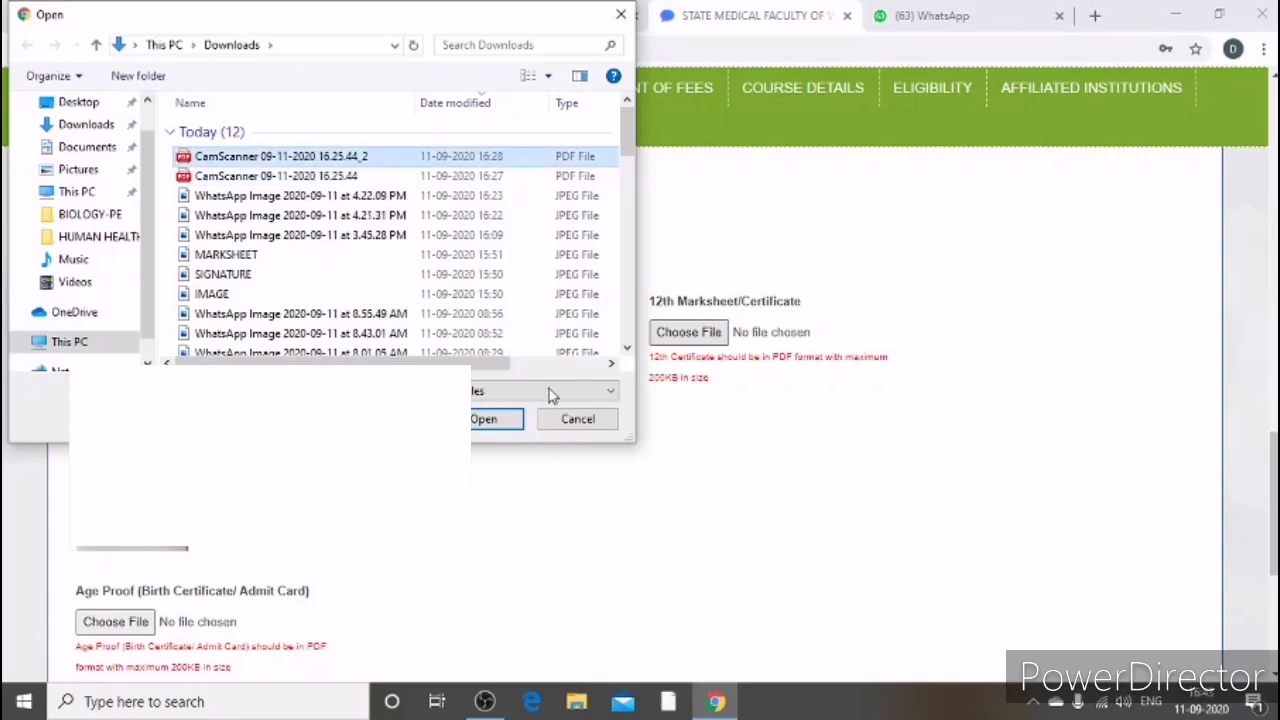
click(489, 420)
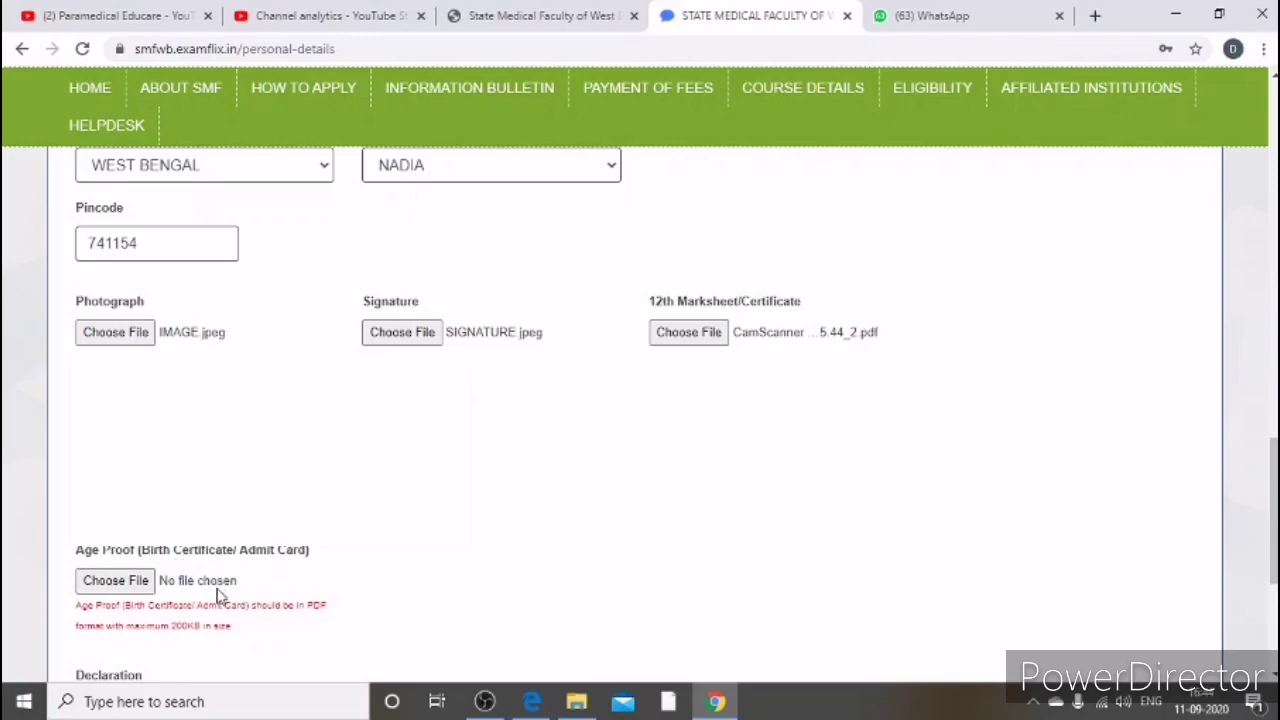
click(143, 581)
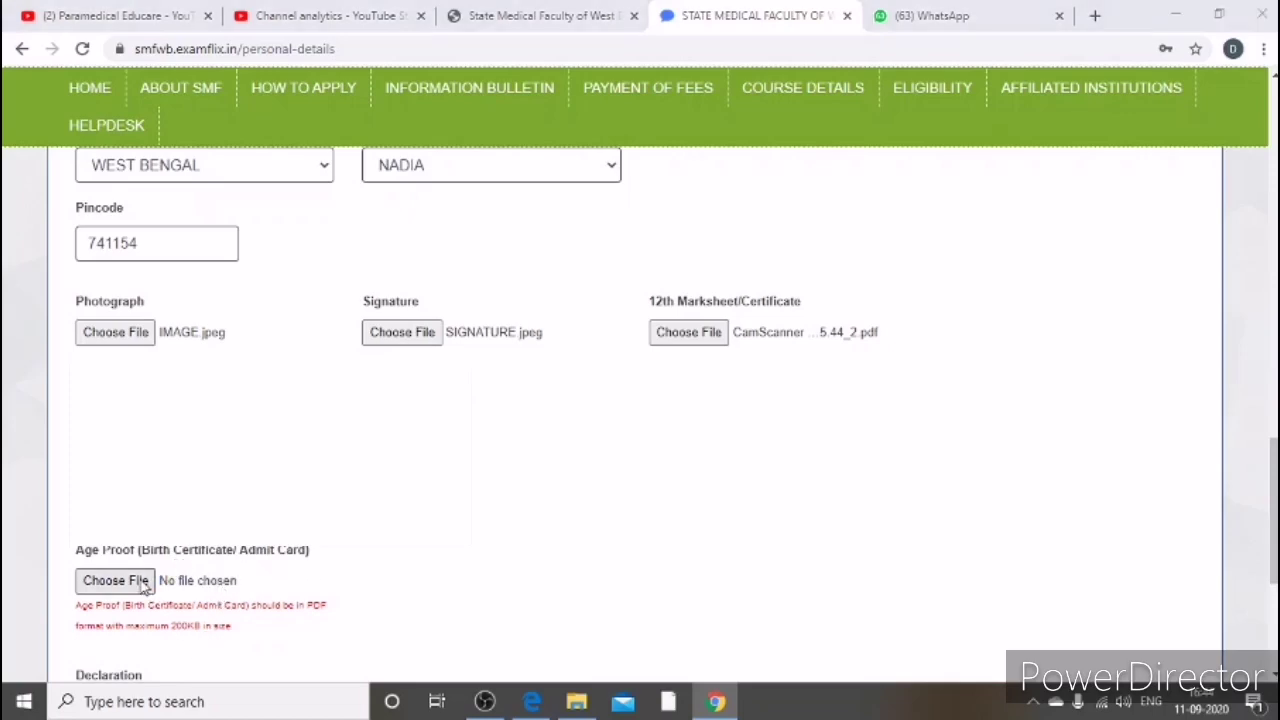
click(350, 180)
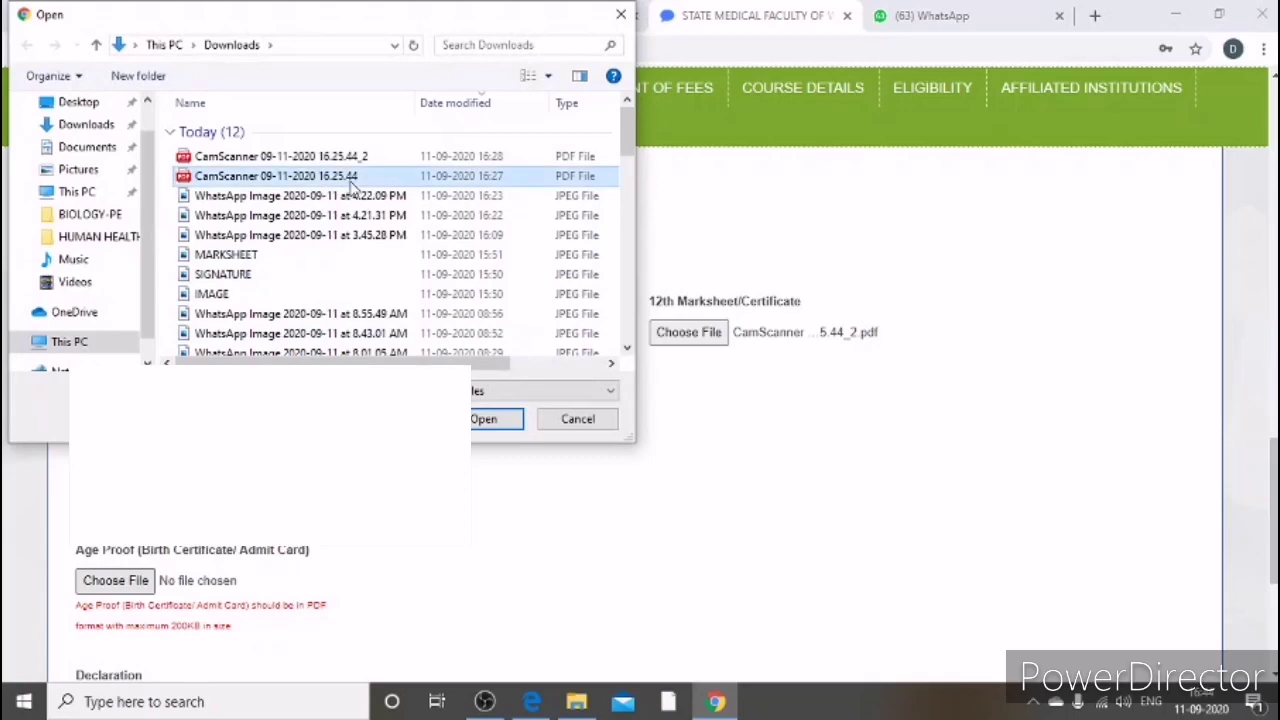
click(486, 418)
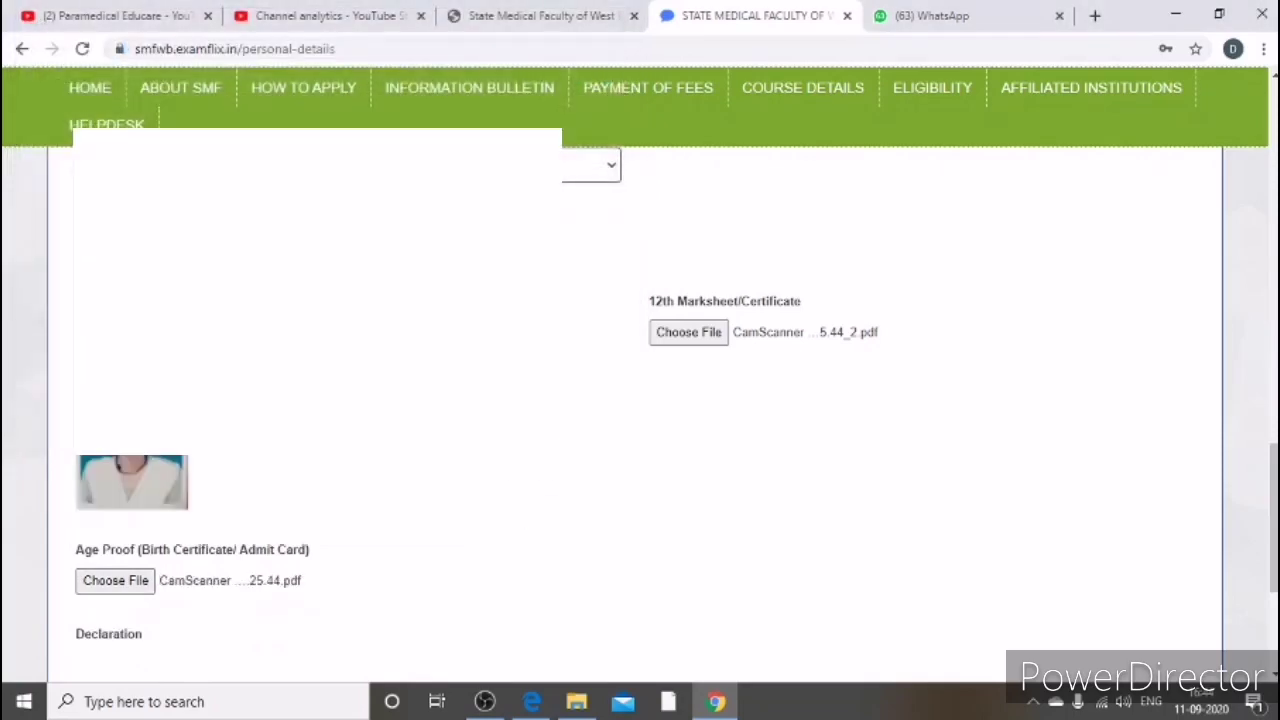
scroll(443, 500, down, 2)
Step: Scroll to the eligibility Declaration at the end of the form
scroll(450, 490, up, 1)
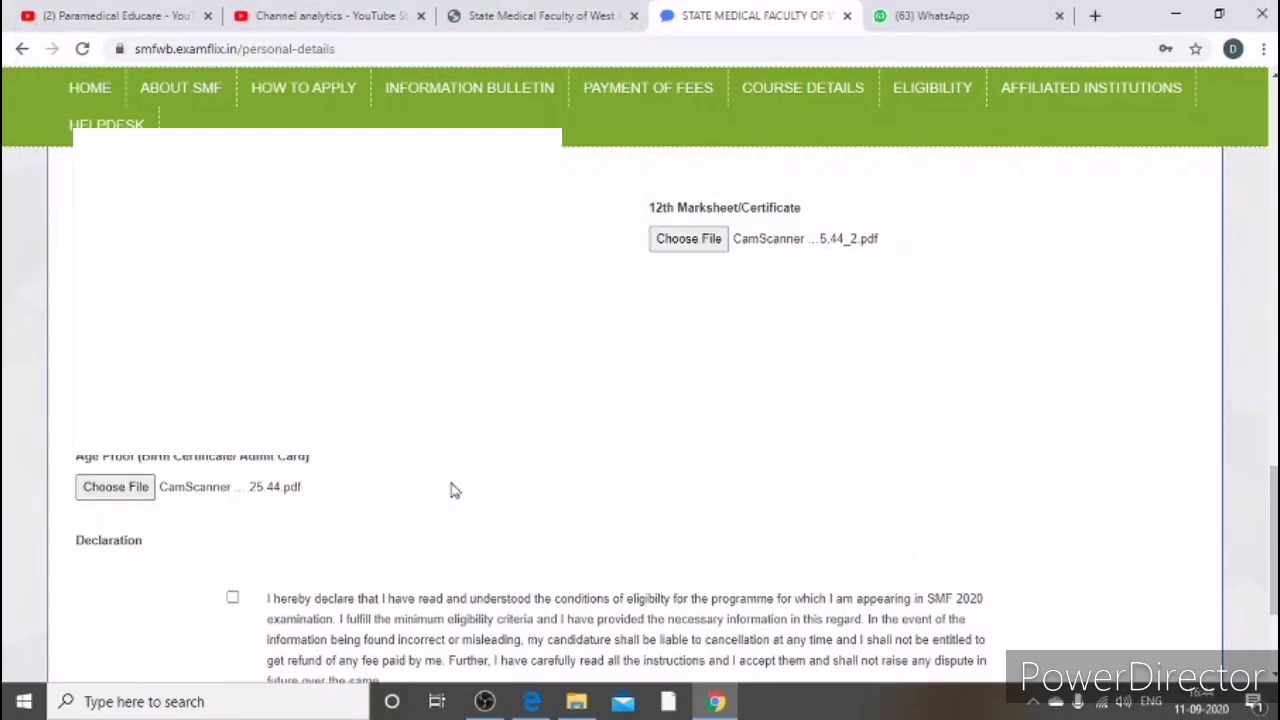
scroll(450, 493, down, 1)
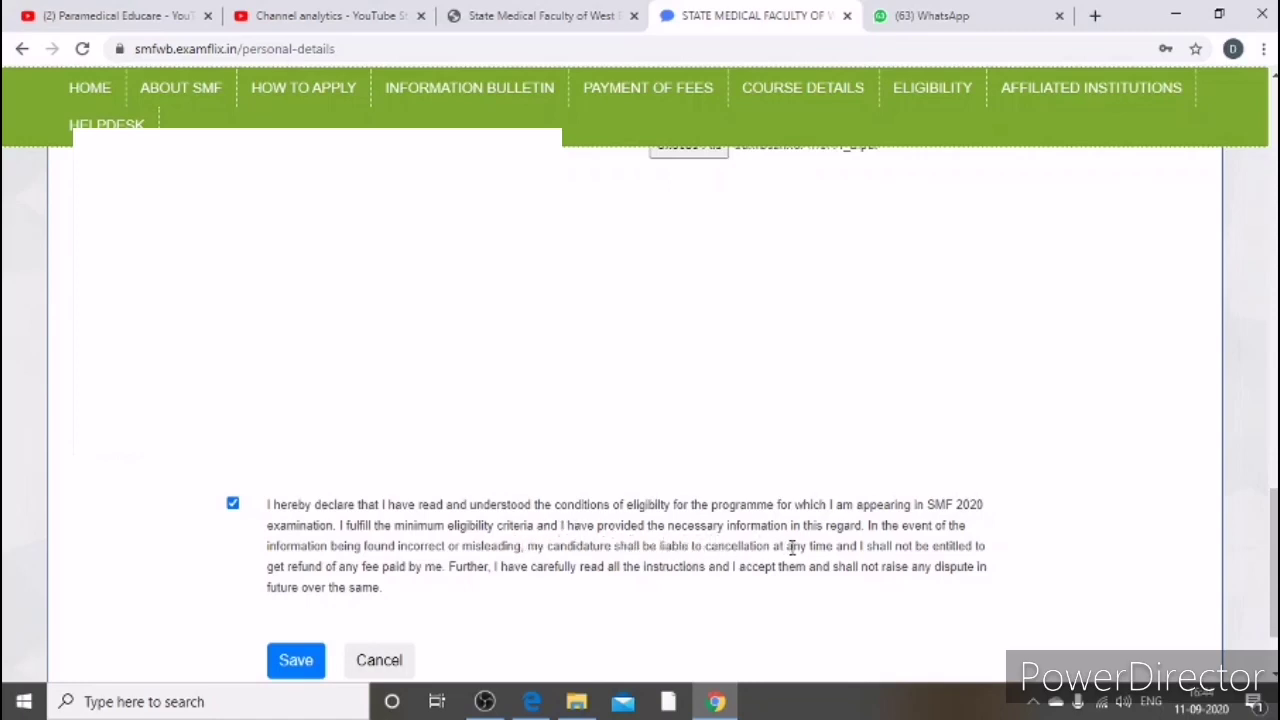
Step: Save the filled-in application form
scroll(428, 470, down, 2)
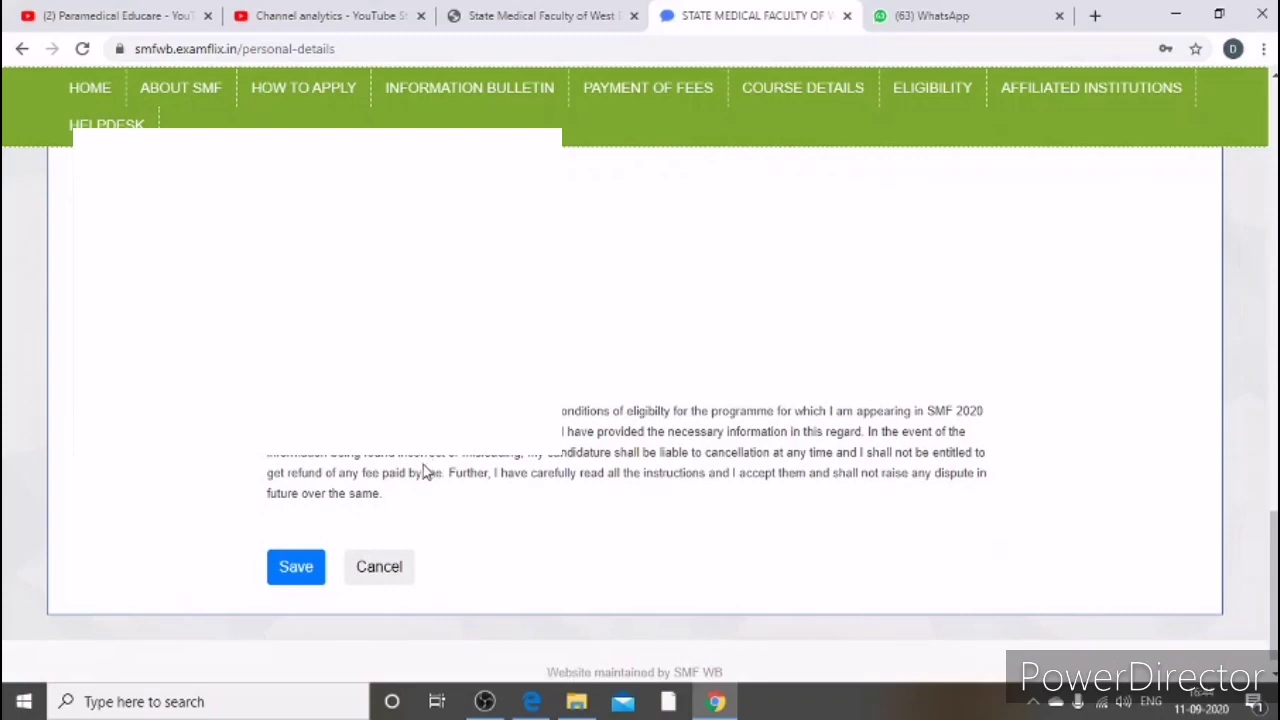
click(306, 568)
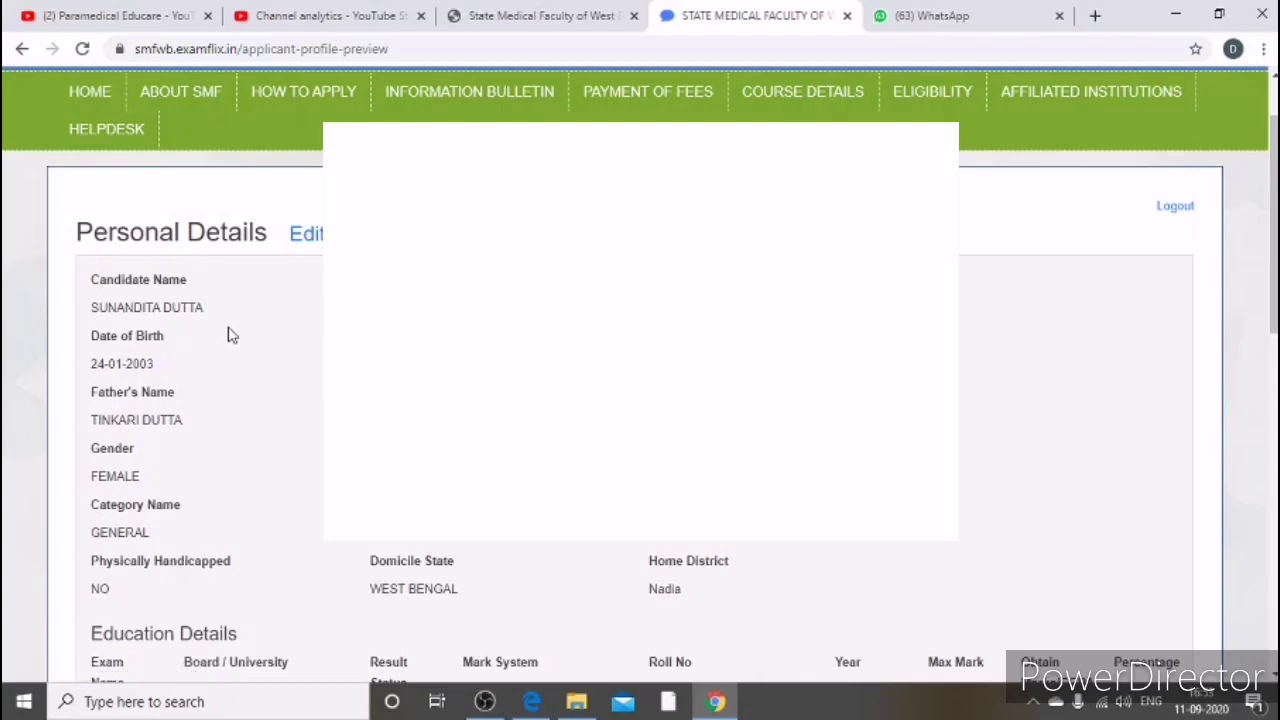
scroll(262, 338, down, 1)
scroll(155, 333, up, 1)
Step: Review the applicant profile preview through to the bottom and confirm it
scroll(308, 478, down, 1)
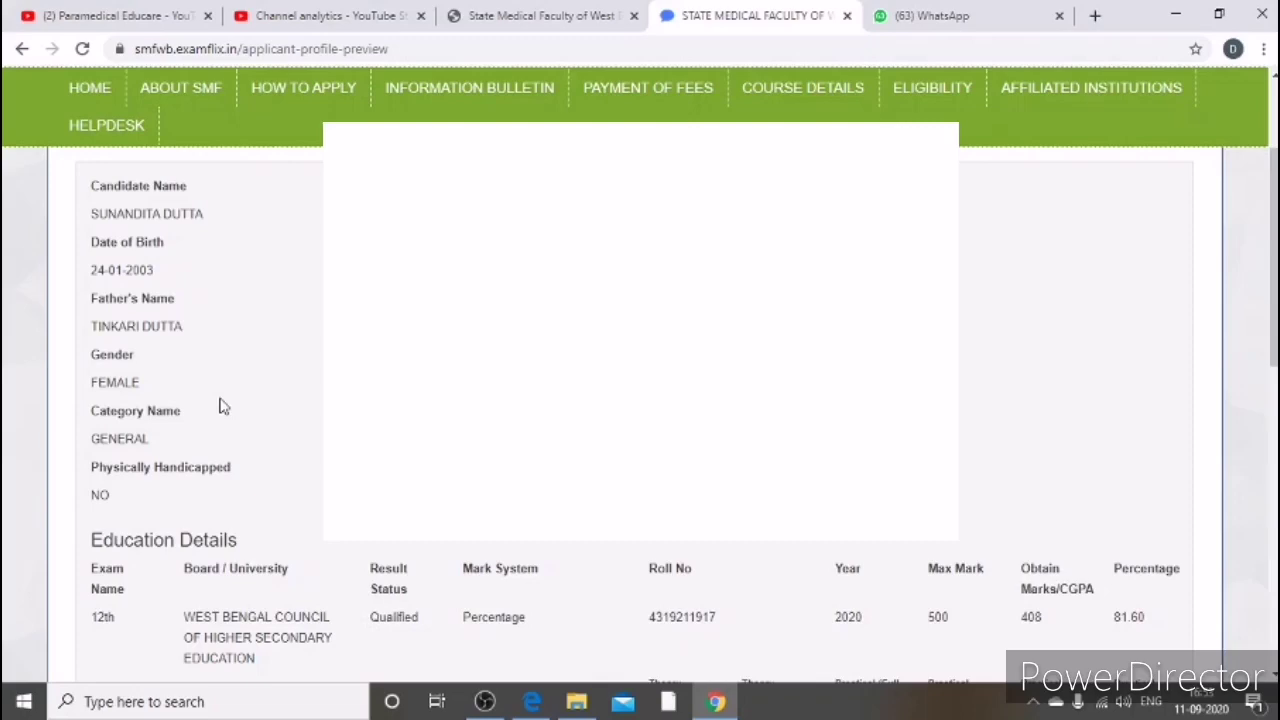
scroll(684, 414, down, 1)
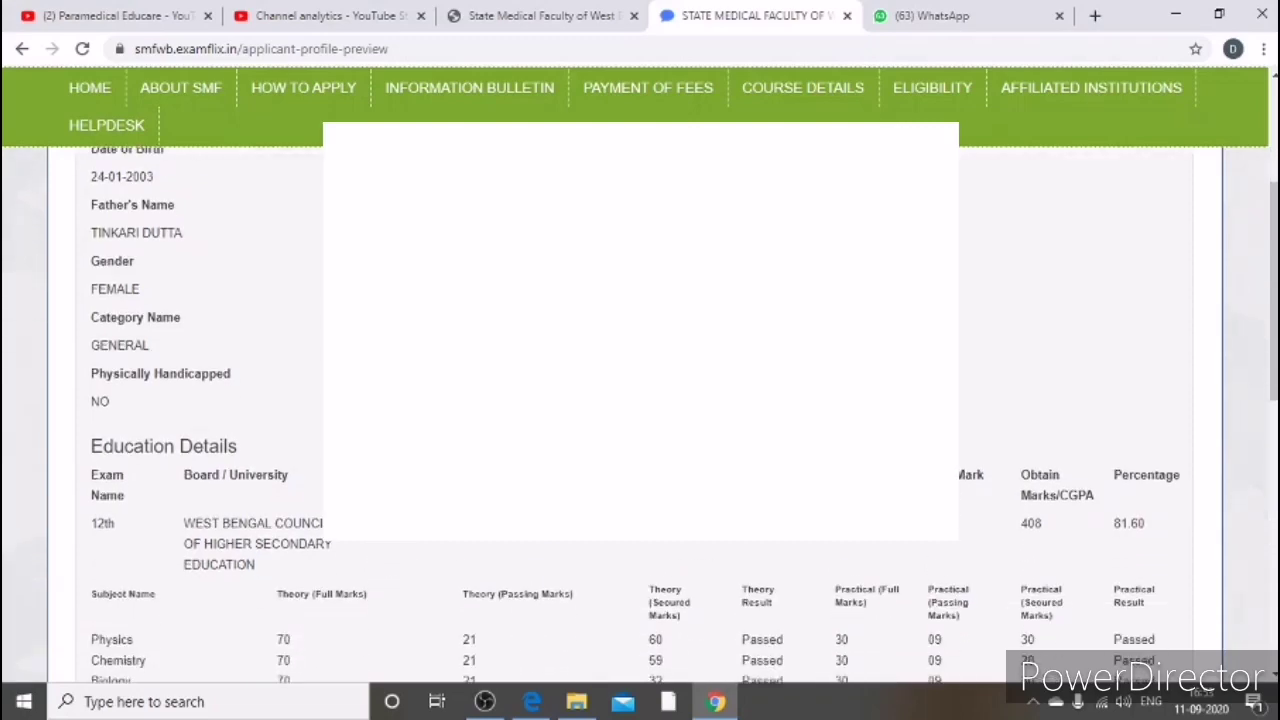
scroll(640, 410, down, 1)
scroll(640, 410, down, 2)
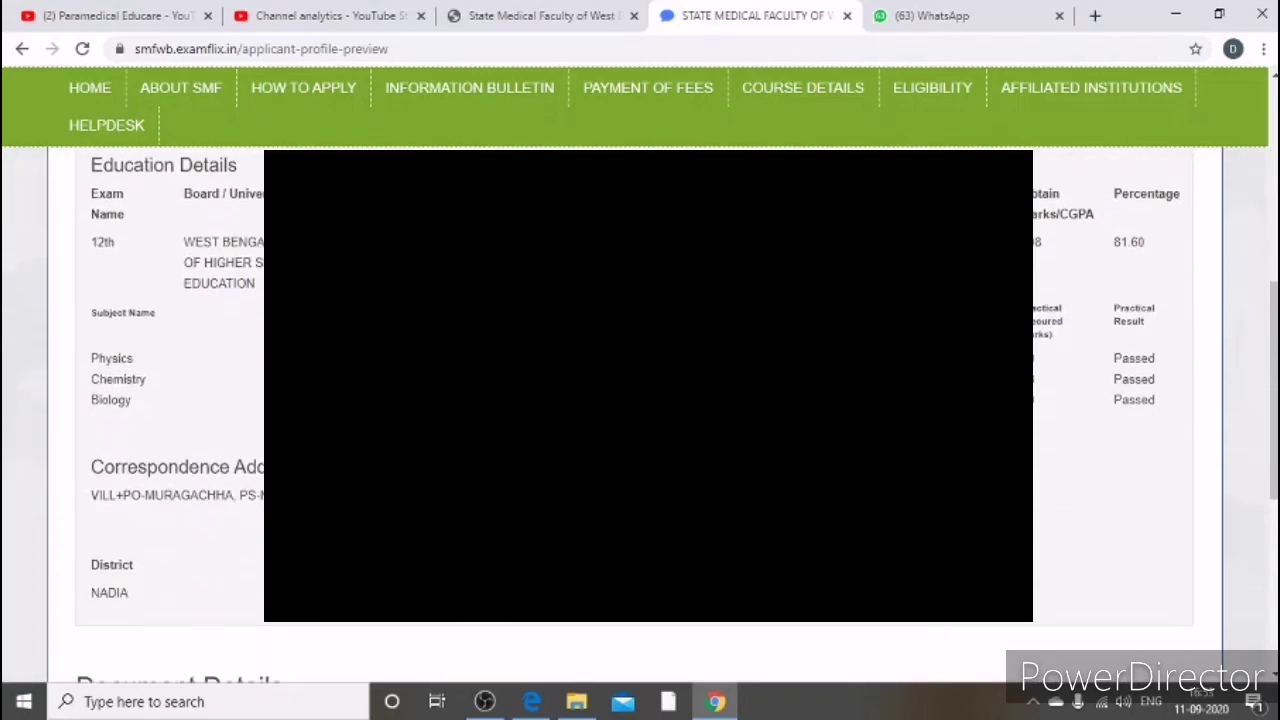
scroll(640, 410, down, 1)
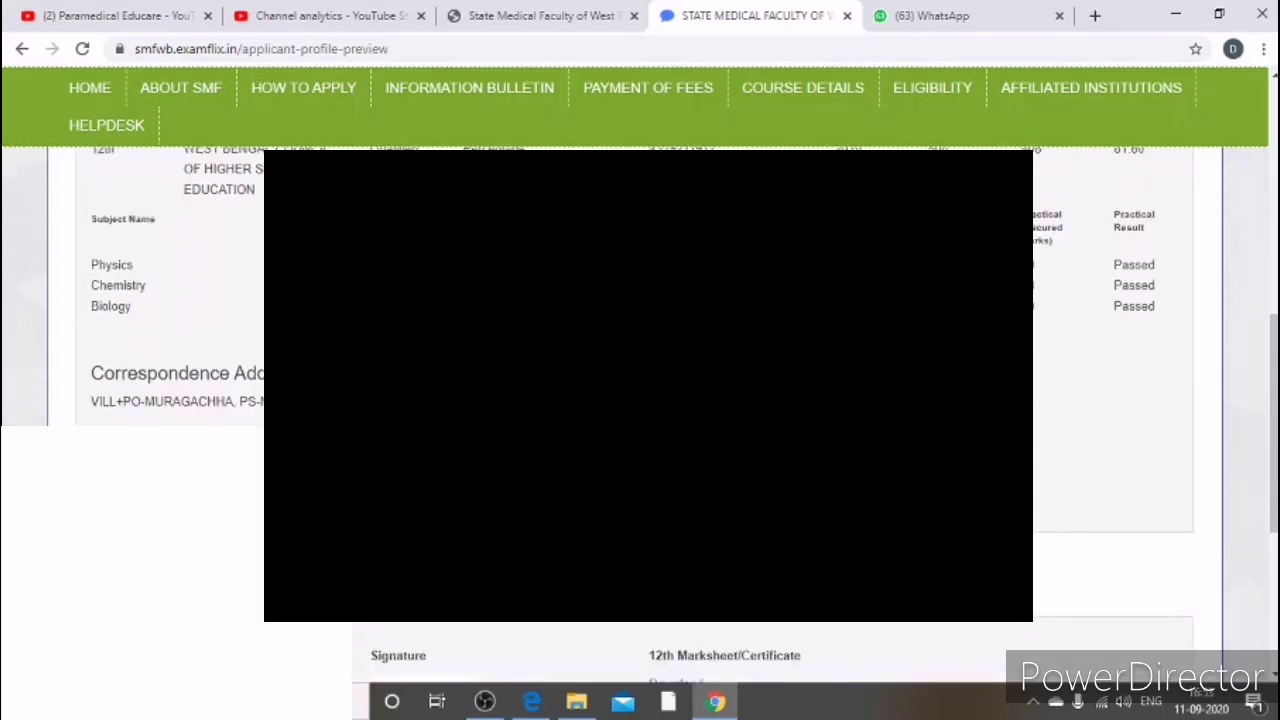
scroll(167, 396, down, 1)
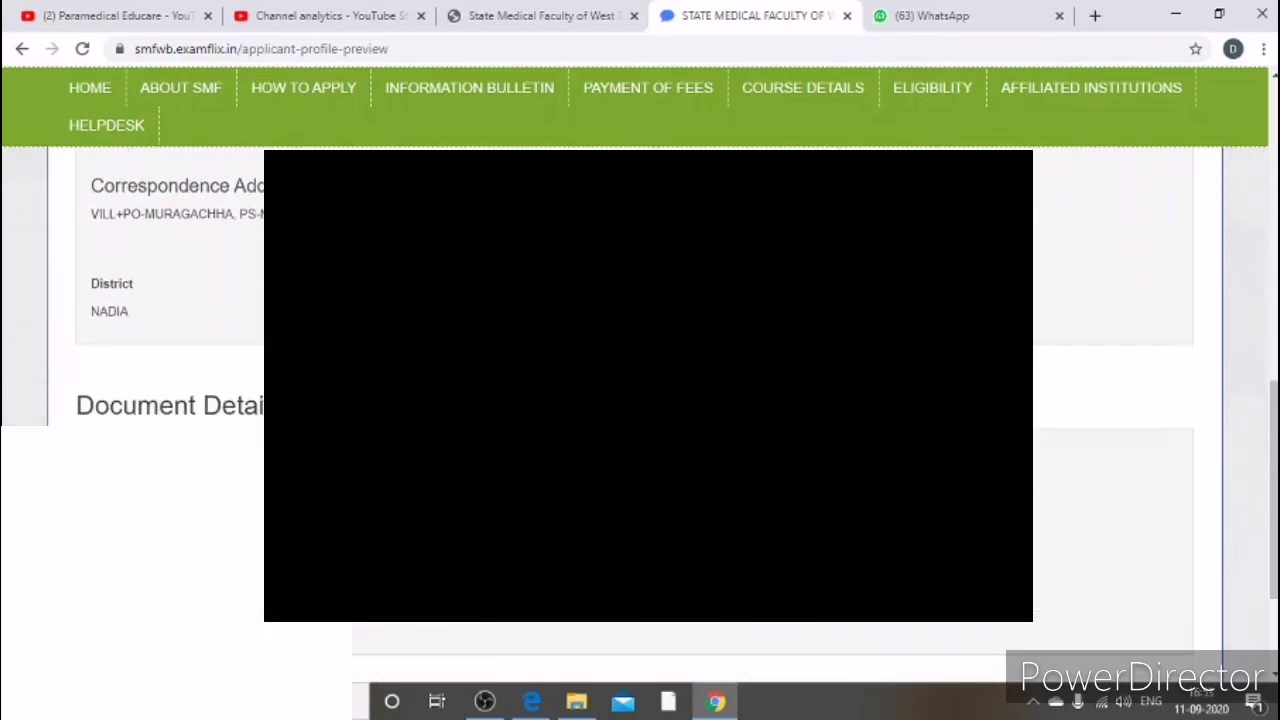
scroll(150, 450, down, 5)
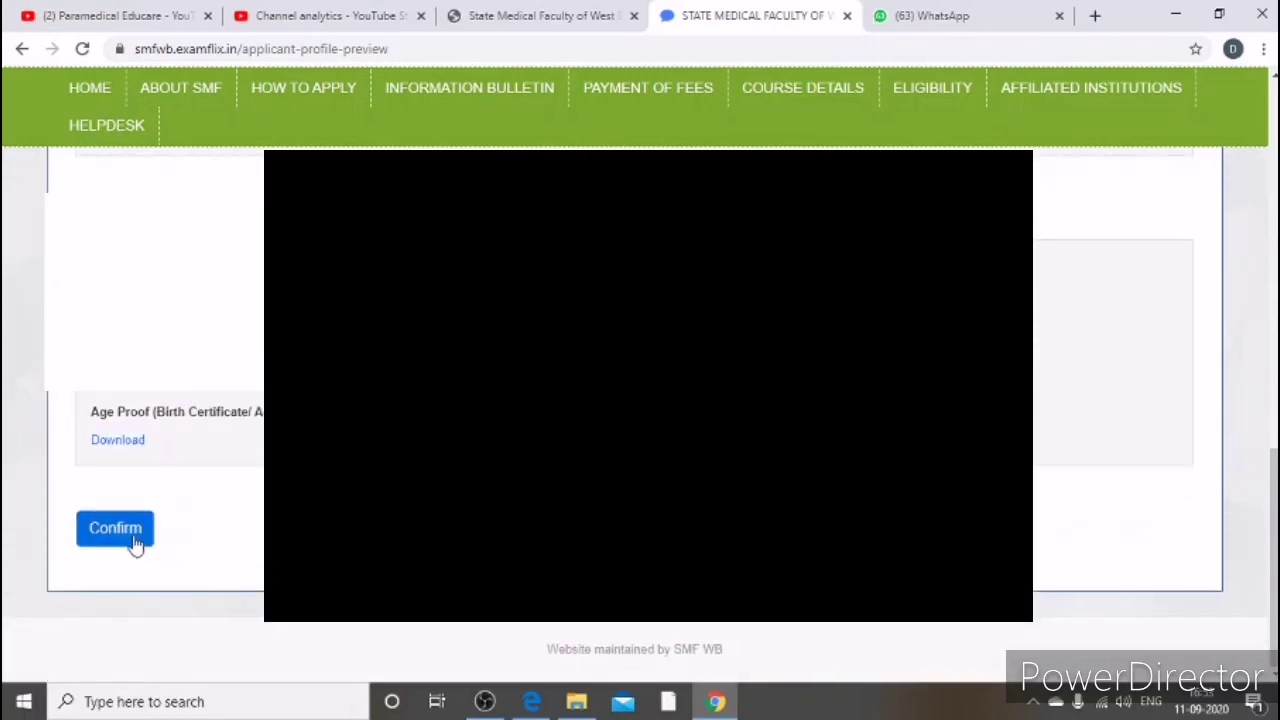
click(124, 532)
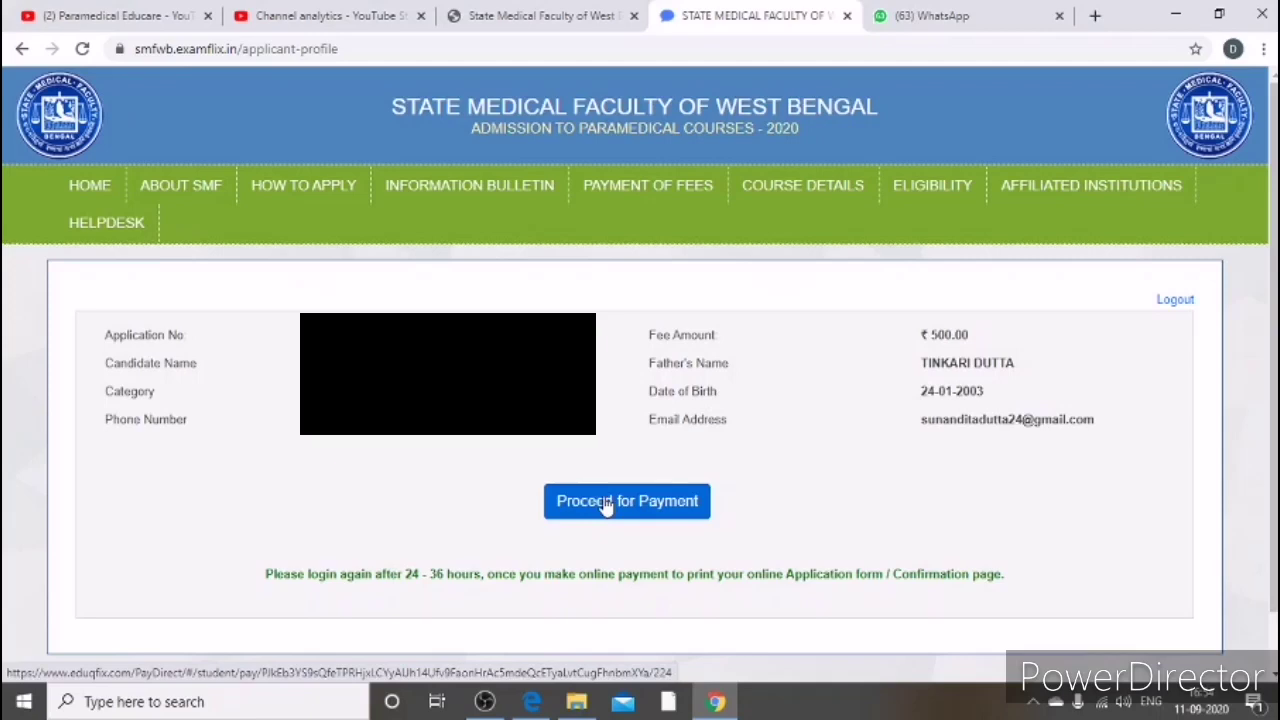
Step: Proceed for Payment of the ₹500.00 fee to reach the eduqfix Pay Direct page
click(606, 503)
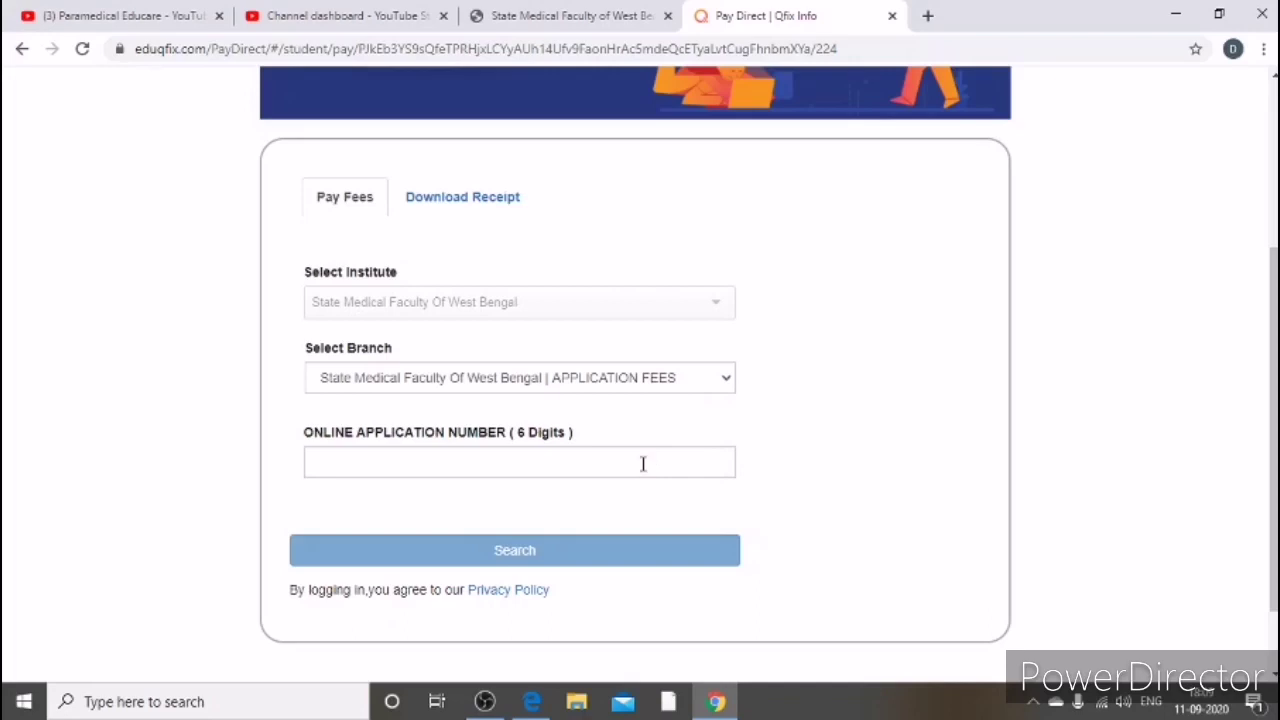
Step: Fill in the six-digit online application number and search for it
click(514, 460)
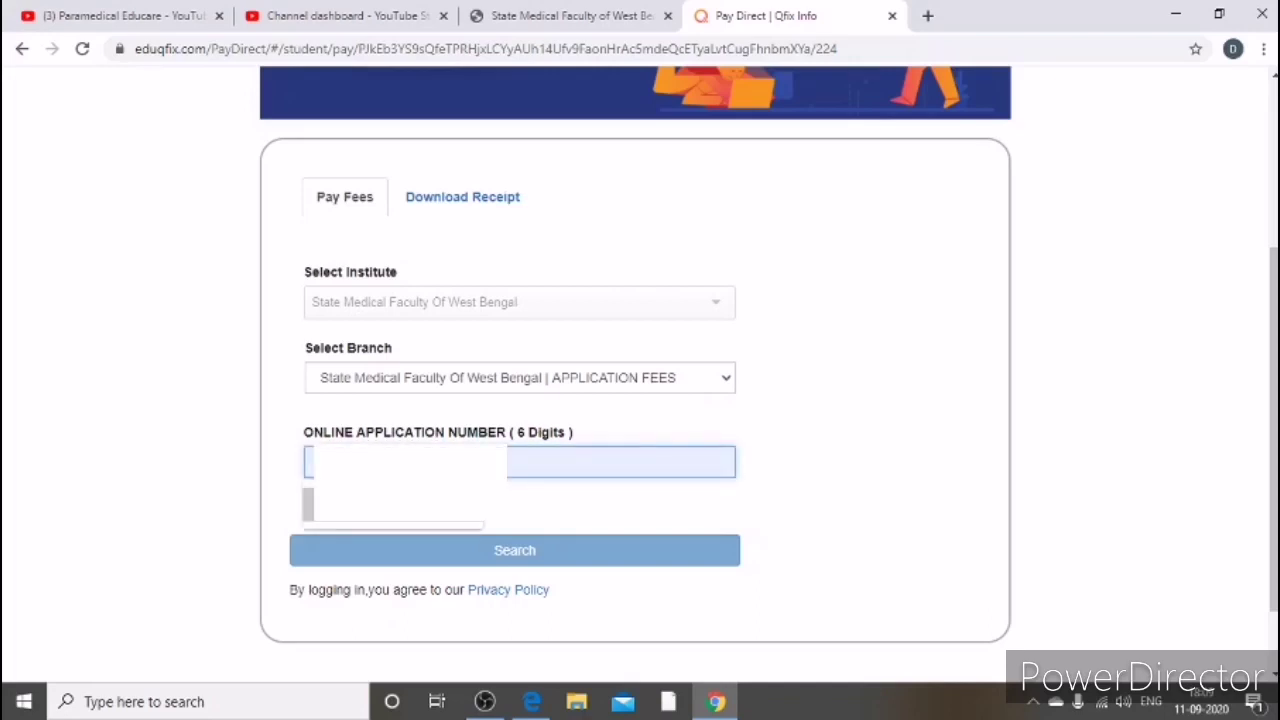
key(Down)
key(Return)
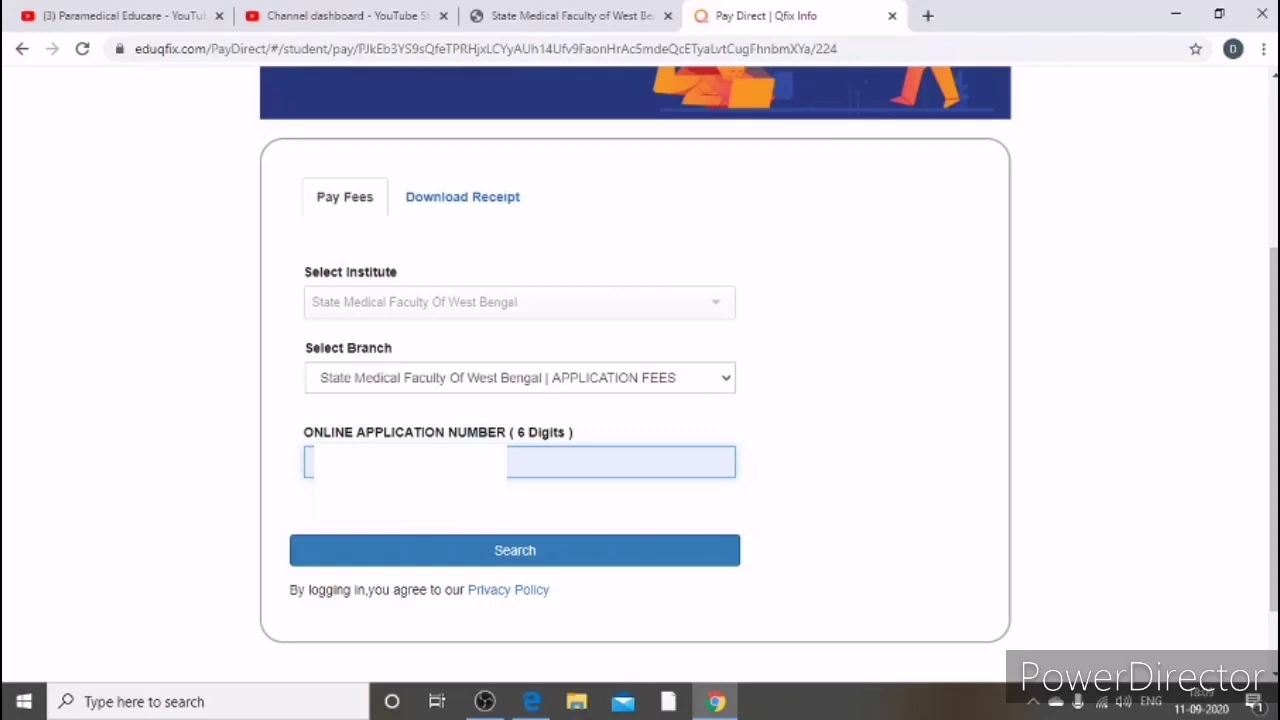
click(508, 545)
scroll(508, 550, down, 1)
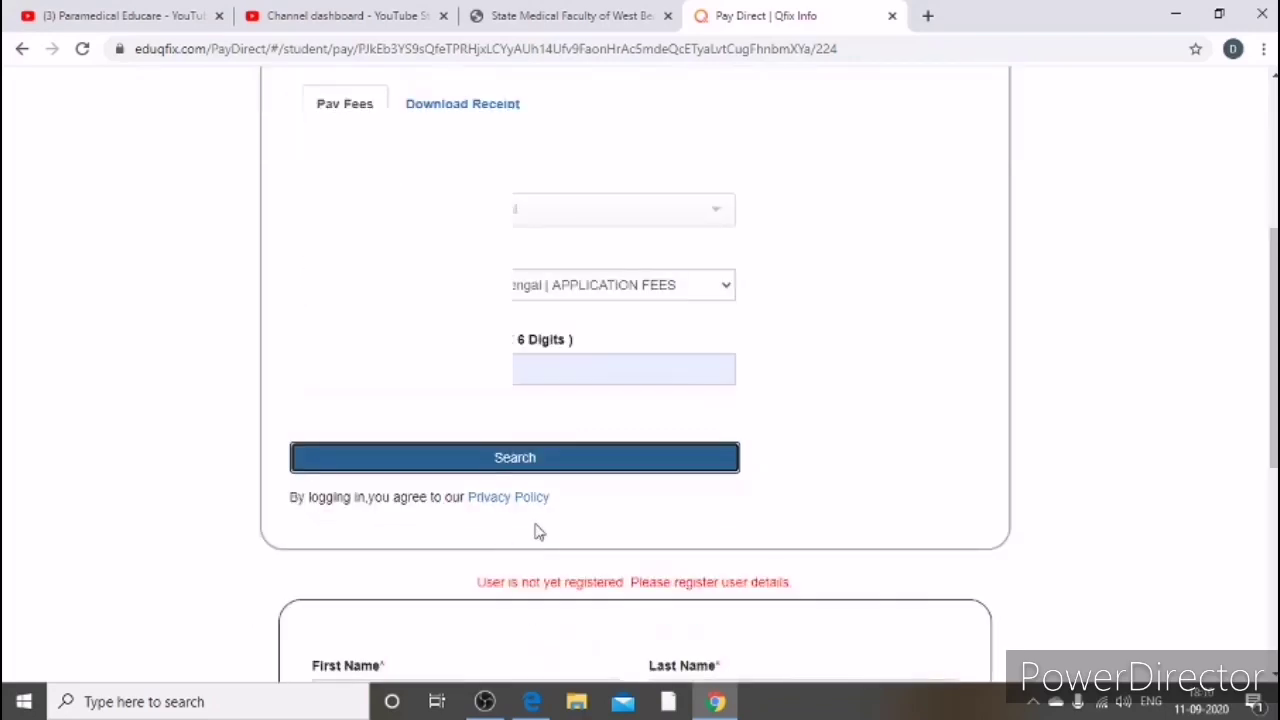
scroll(600, 480, down, 2)
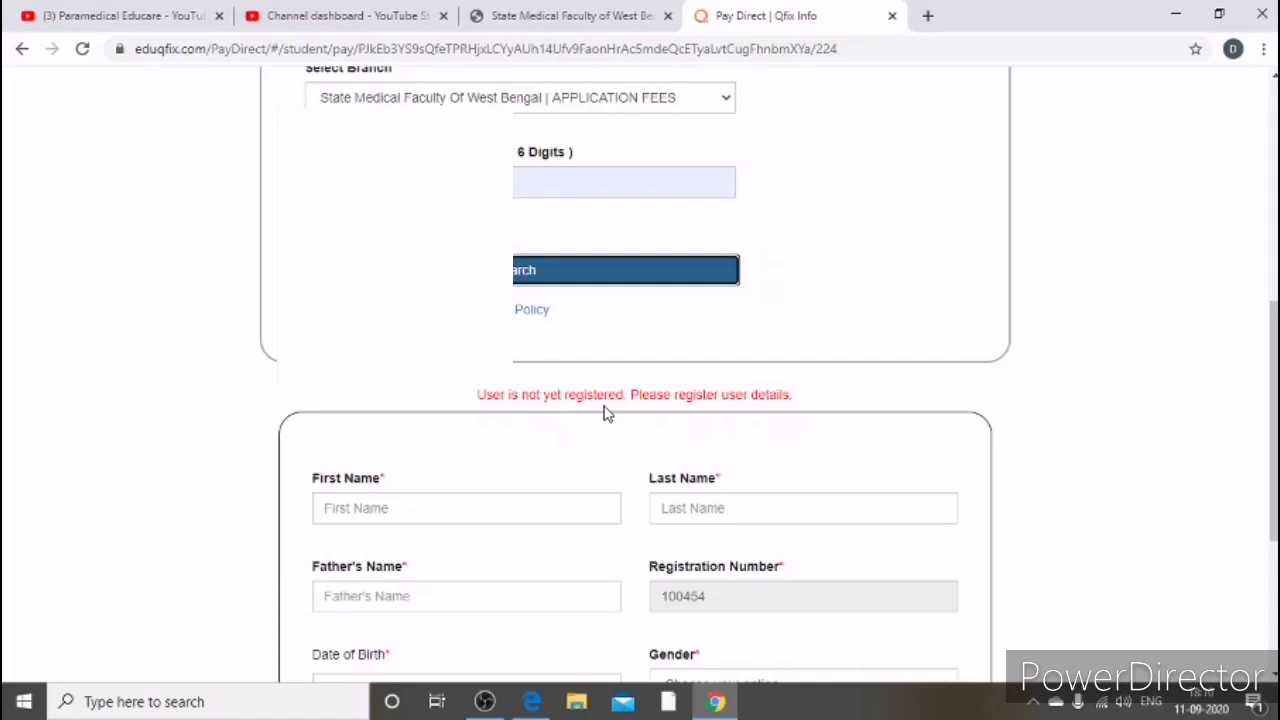
scroll(605, 413, down, 1)
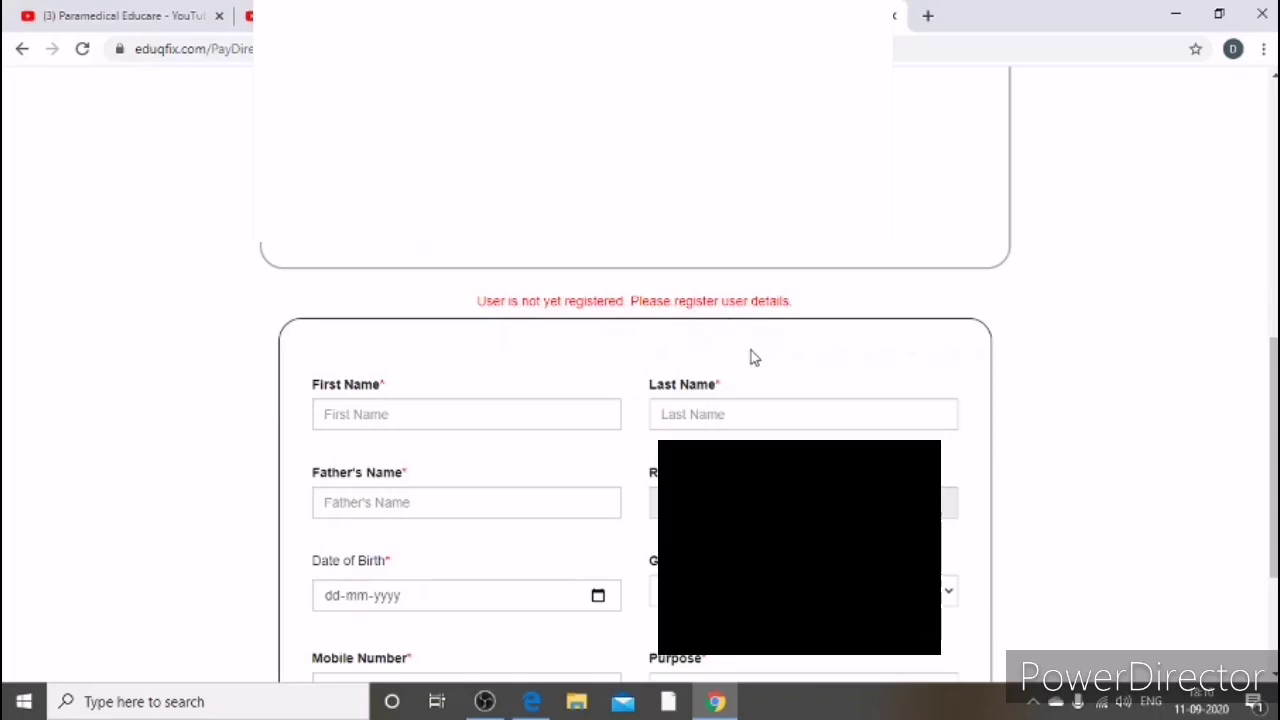
Step: Enter the applicant's first name and submit the registration details
click(484, 415)
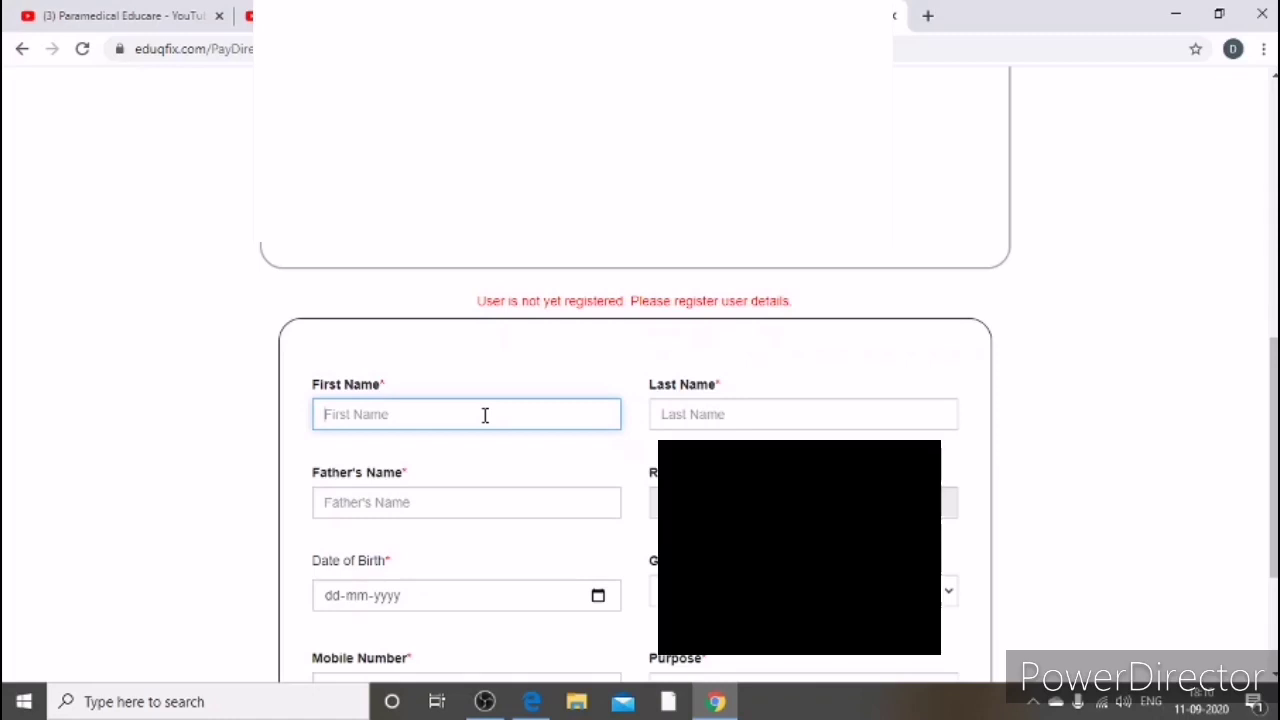
text(SUNANDITA)
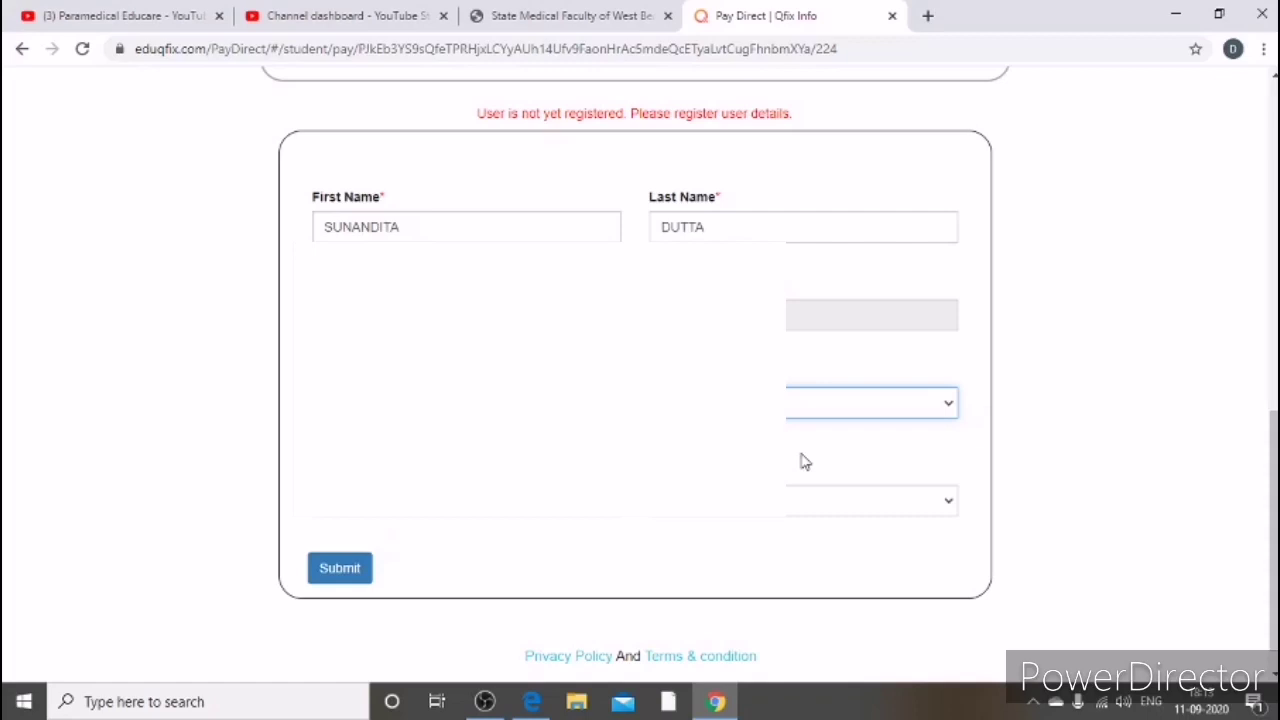
click(358, 567)
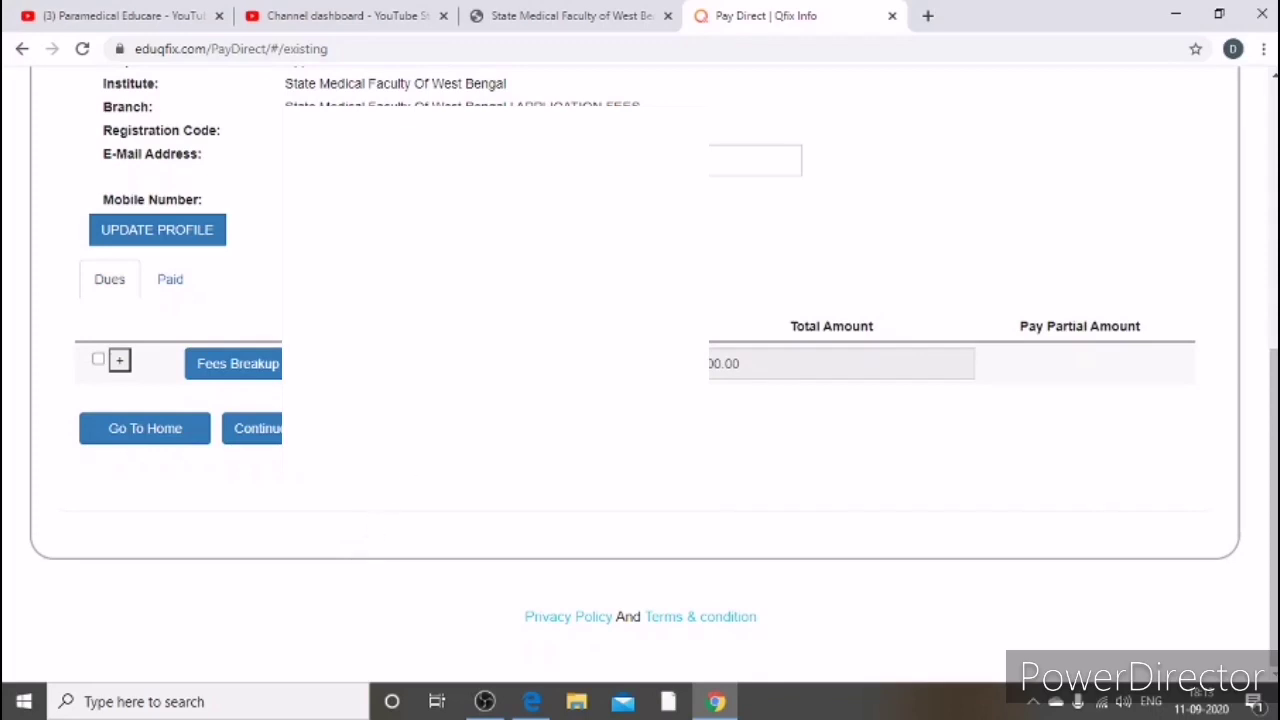
Step: Fill the e-mail field and try Continue and Pay with no due ticked
scroll(640, 360, up, 3)
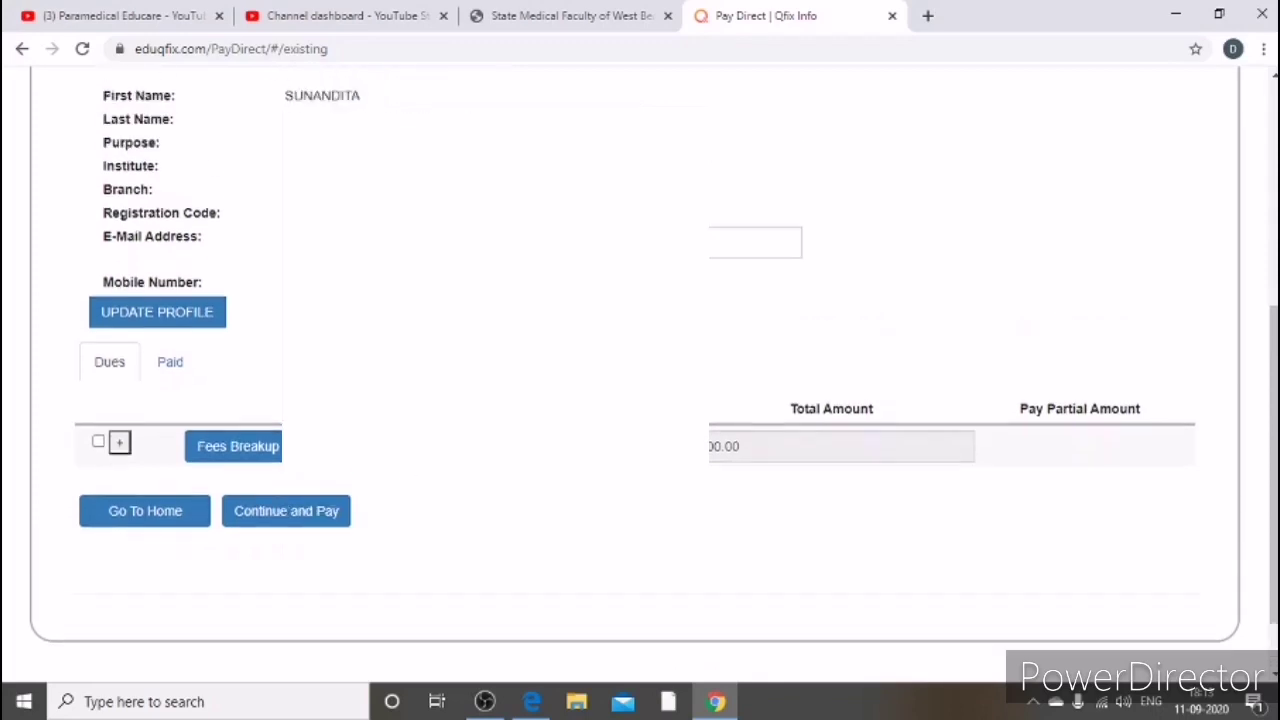
scroll(640, 360, down, 1)
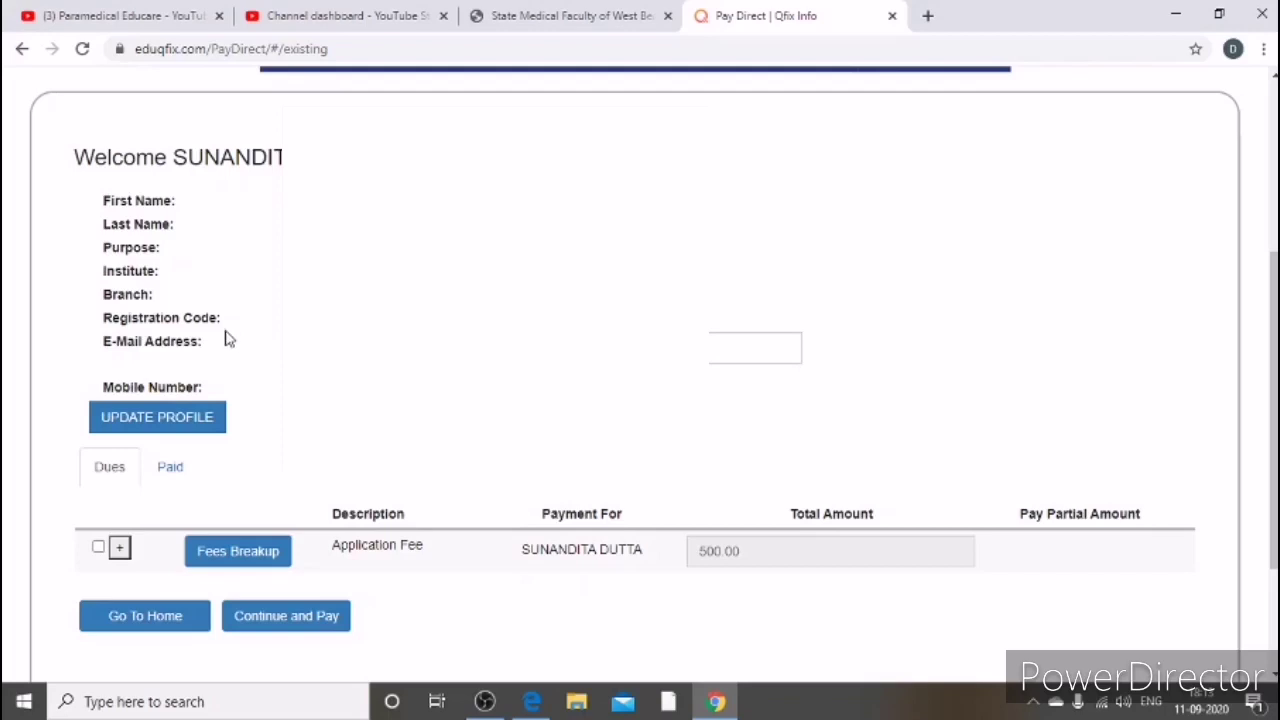
click(755, 348)
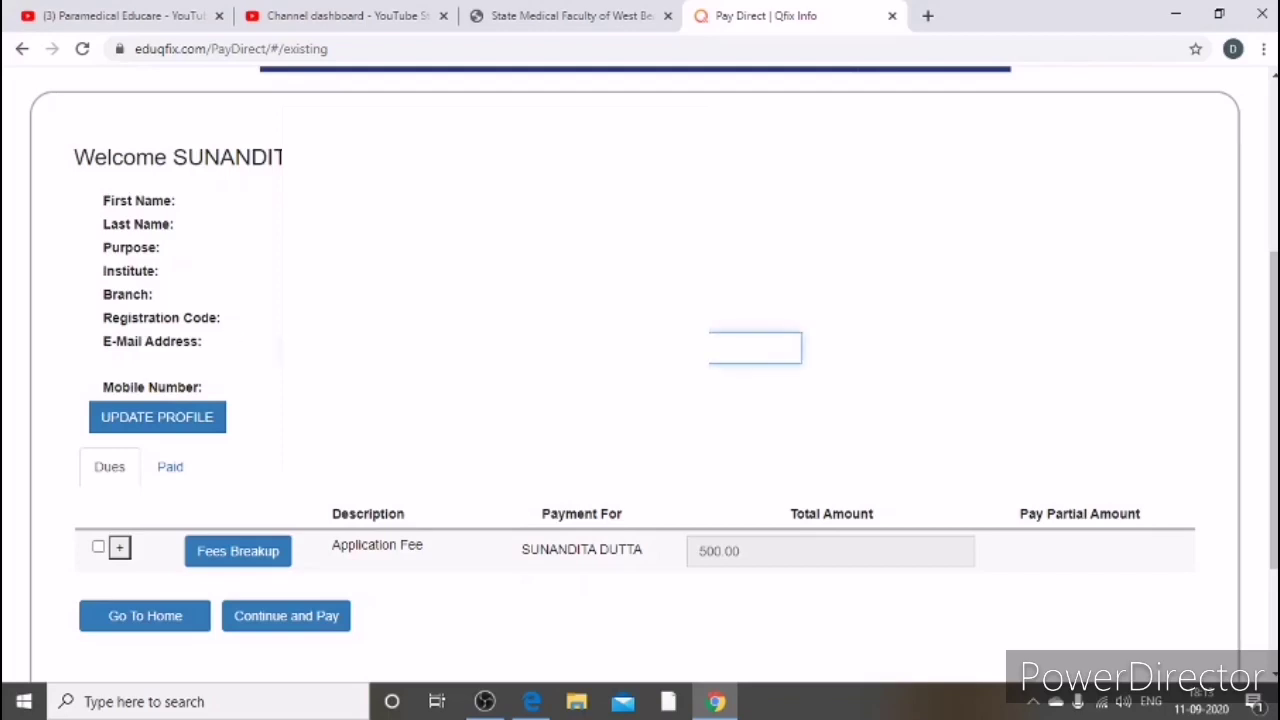
key(Tab)
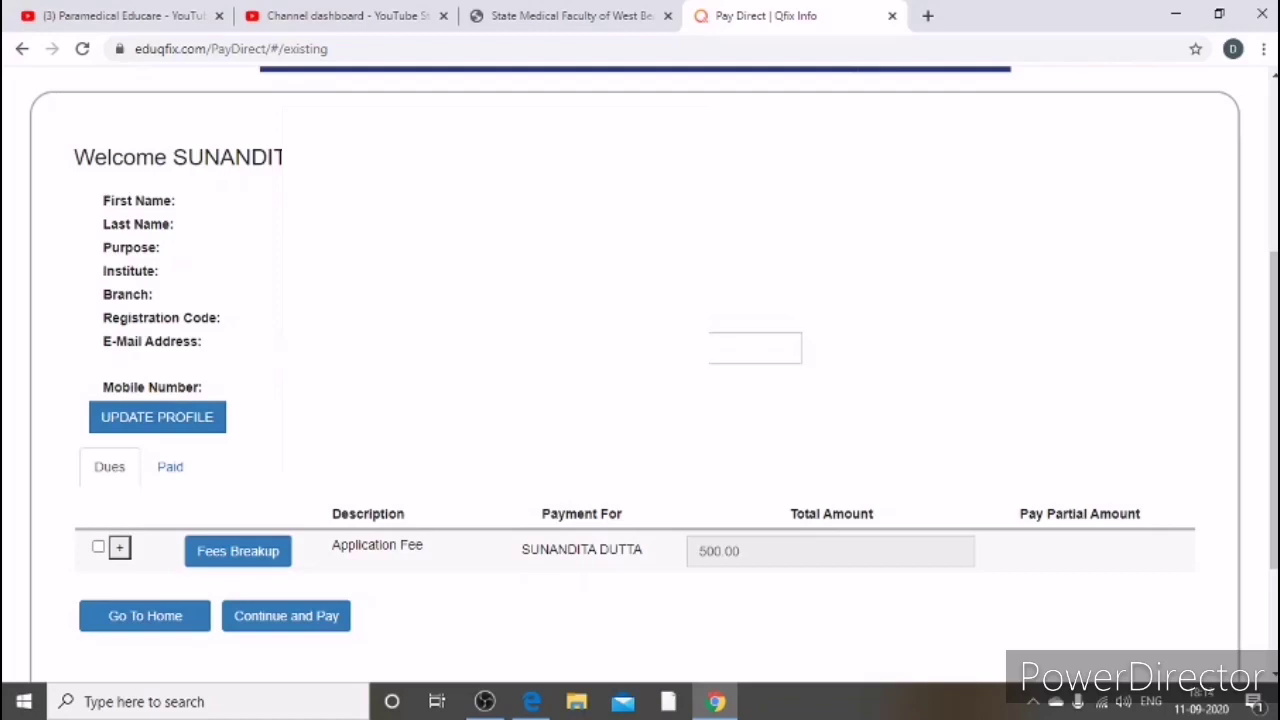
scroll(640, 380, down, 2)
scroll(640, 380, up, 2)
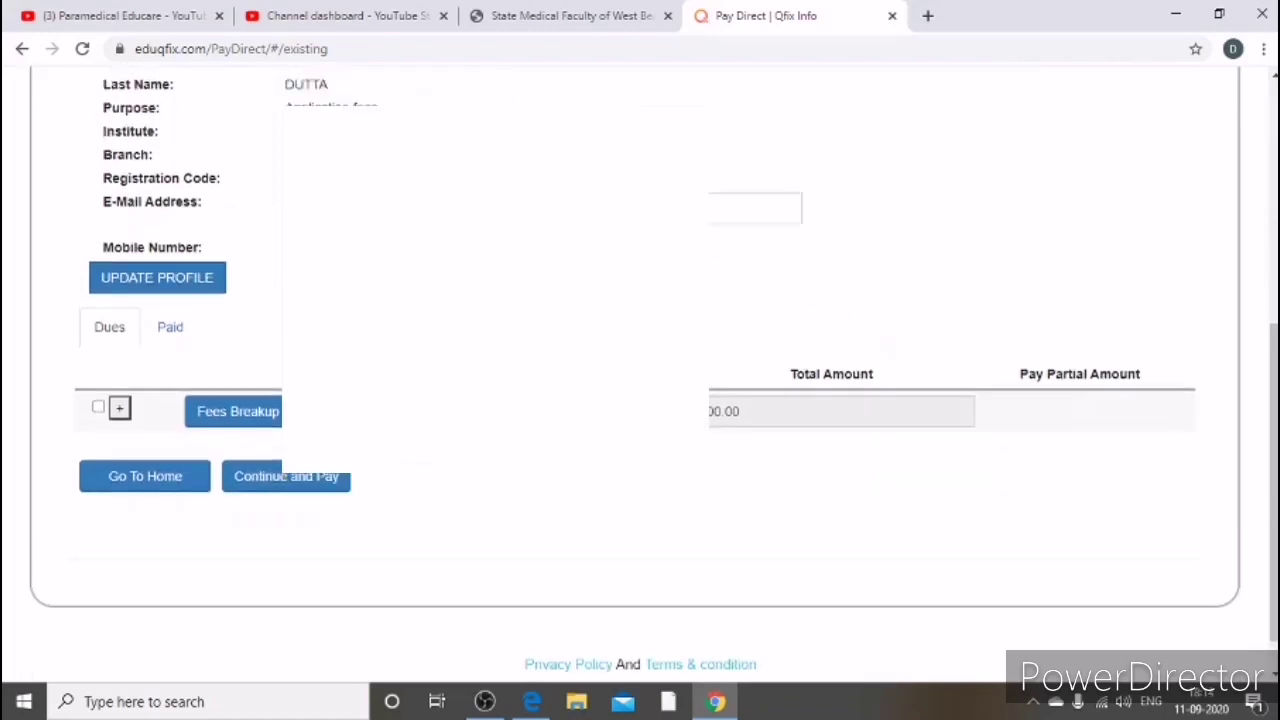
scroll(460, 489, down, 1)
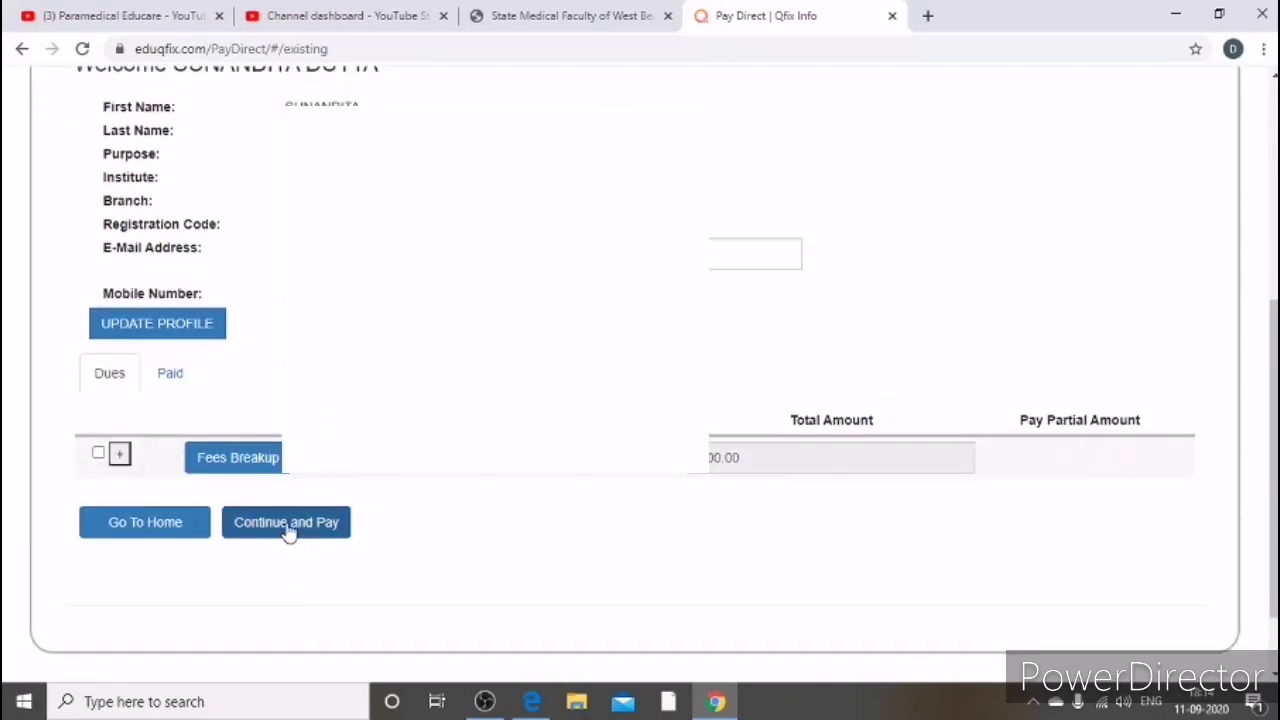
click(289, 528)
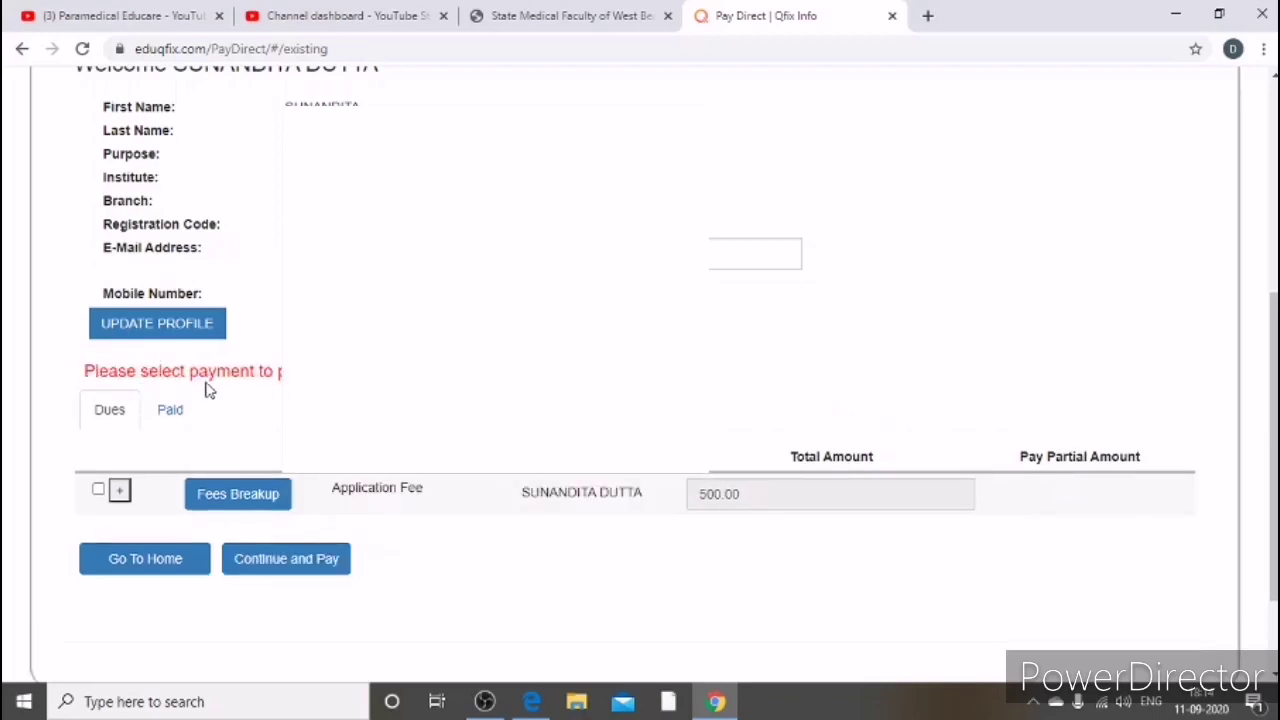
Step: Tick the Application Fee row so 500 is payable, then Continue and Pay
click(97, 489)
scroll(115, 494, down, 2)
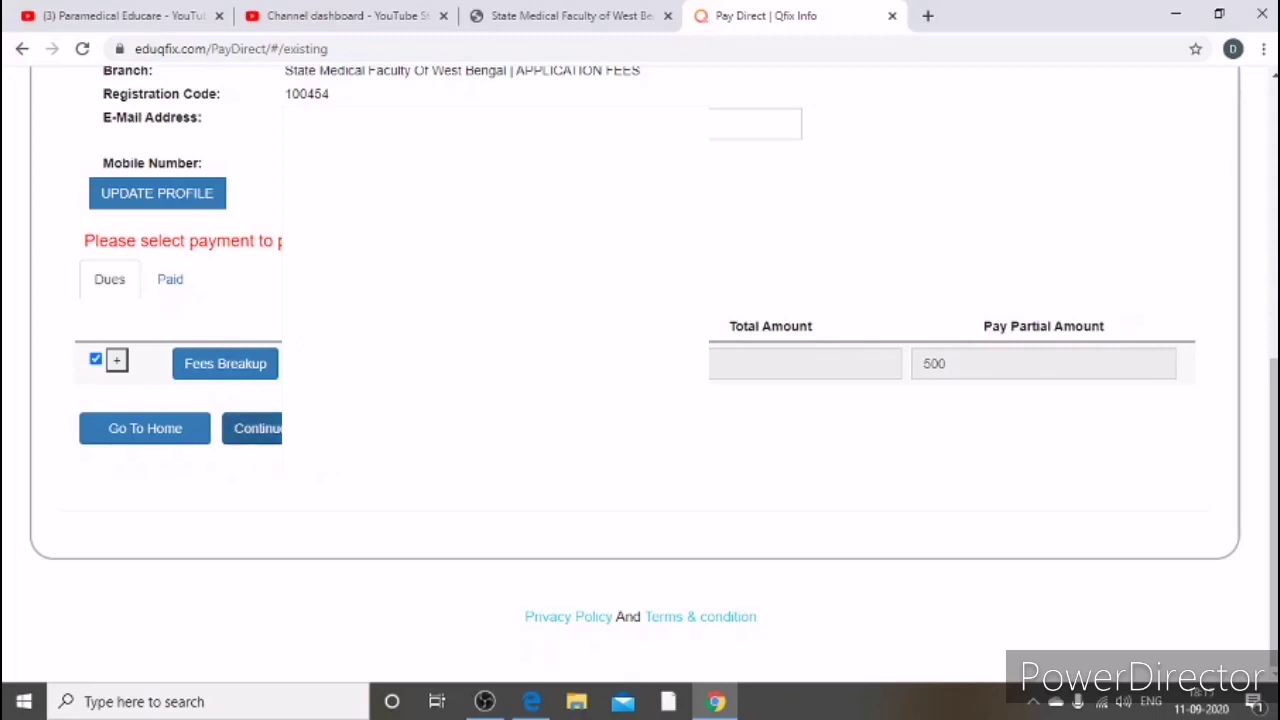
scroll(640, 360, up, 2)
click(95, 455)
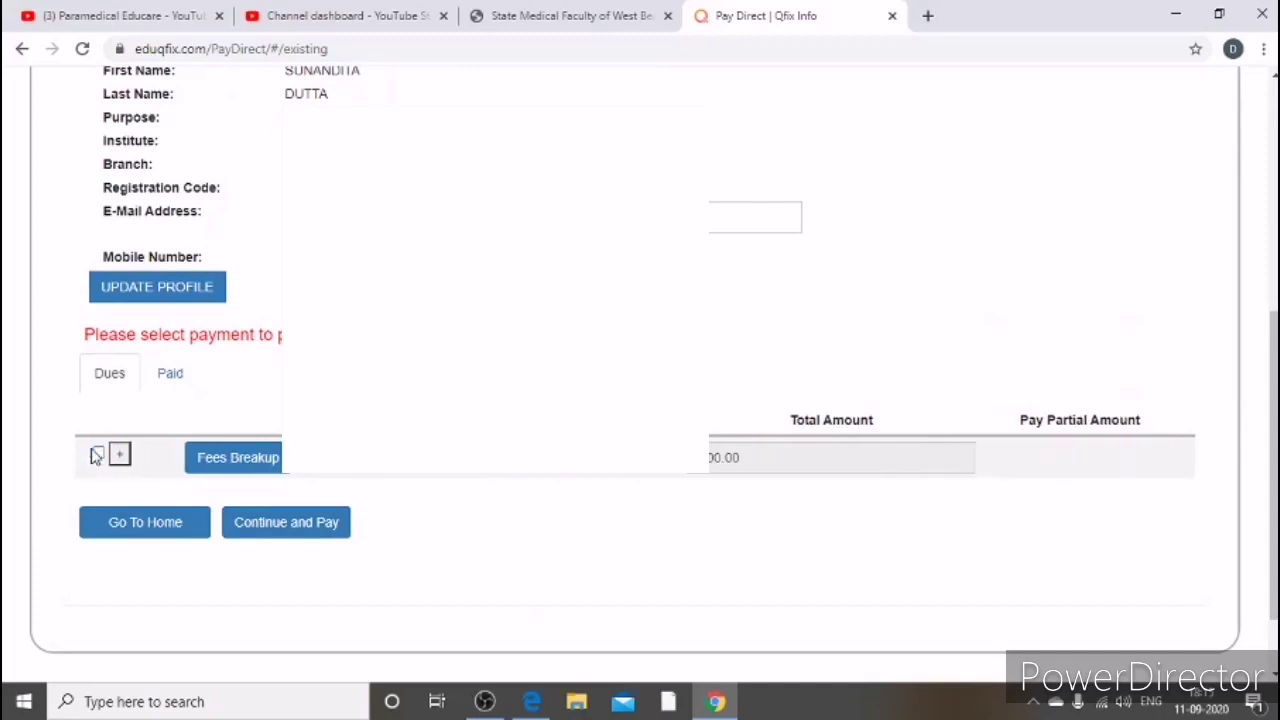
scroll(150, 450, up, 2)
scroll(230, 440, down, 1)
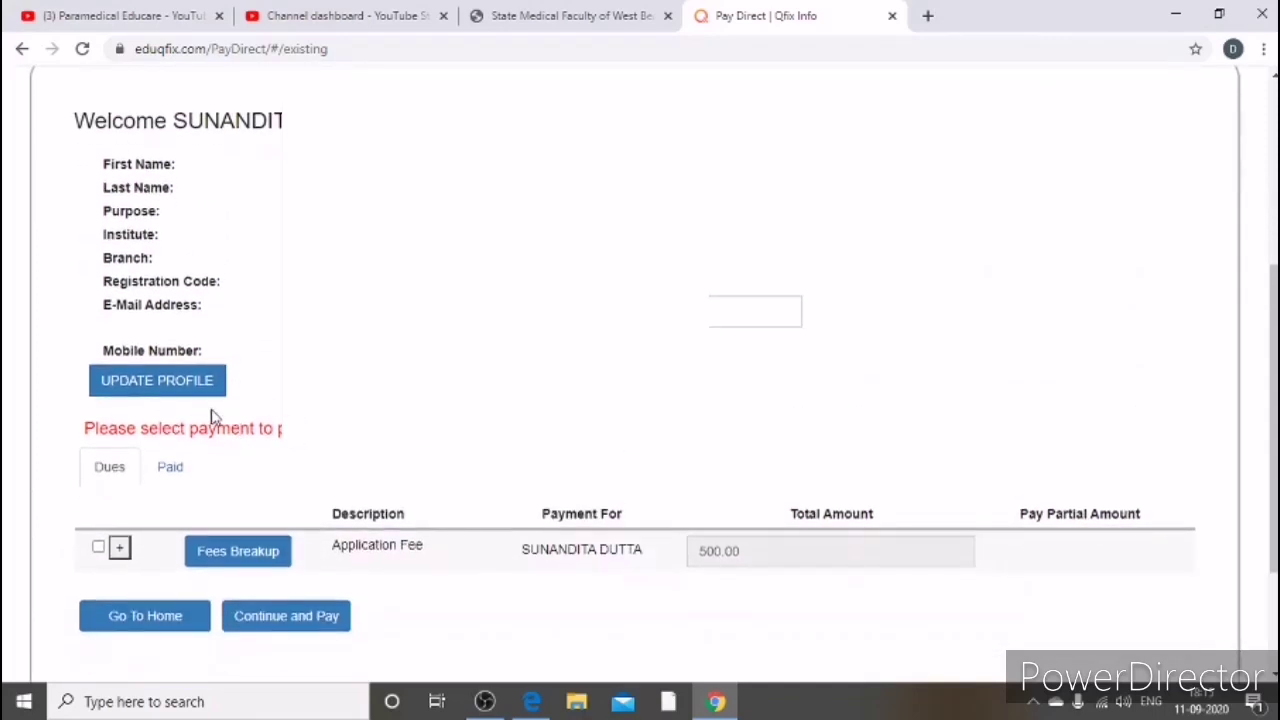
scroll(230, 400, down, 1)
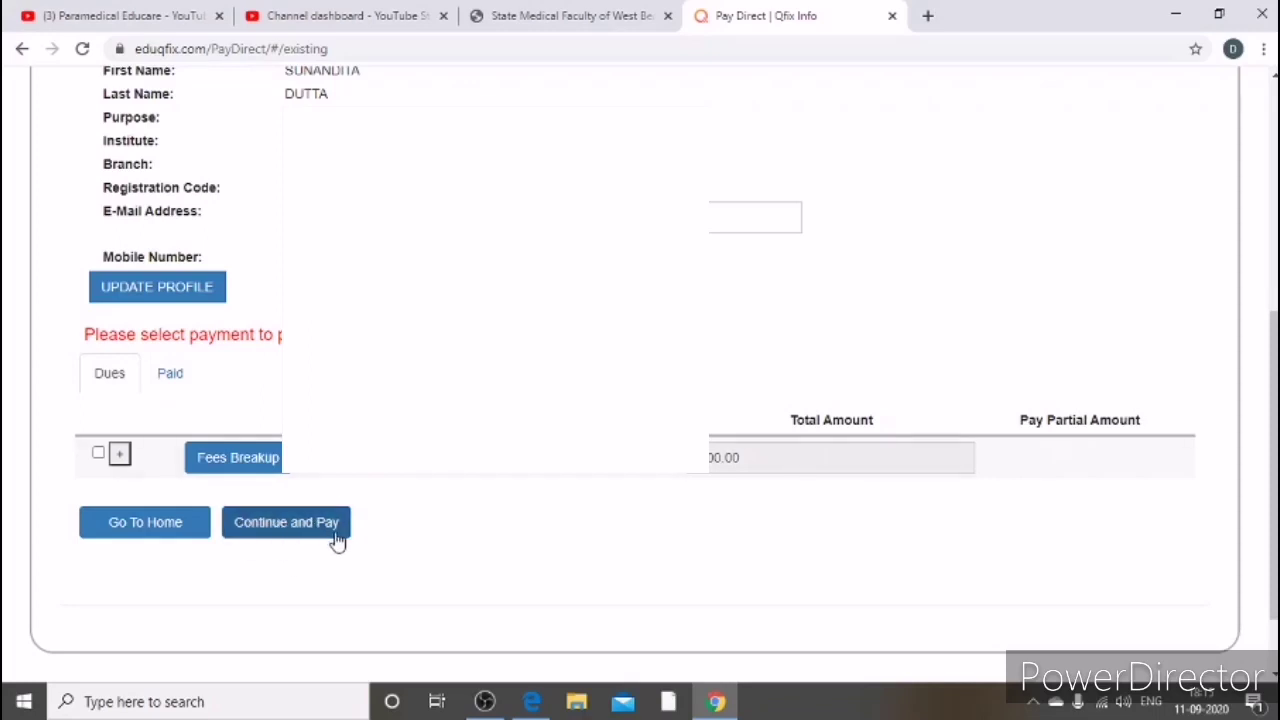
click(97, 455)
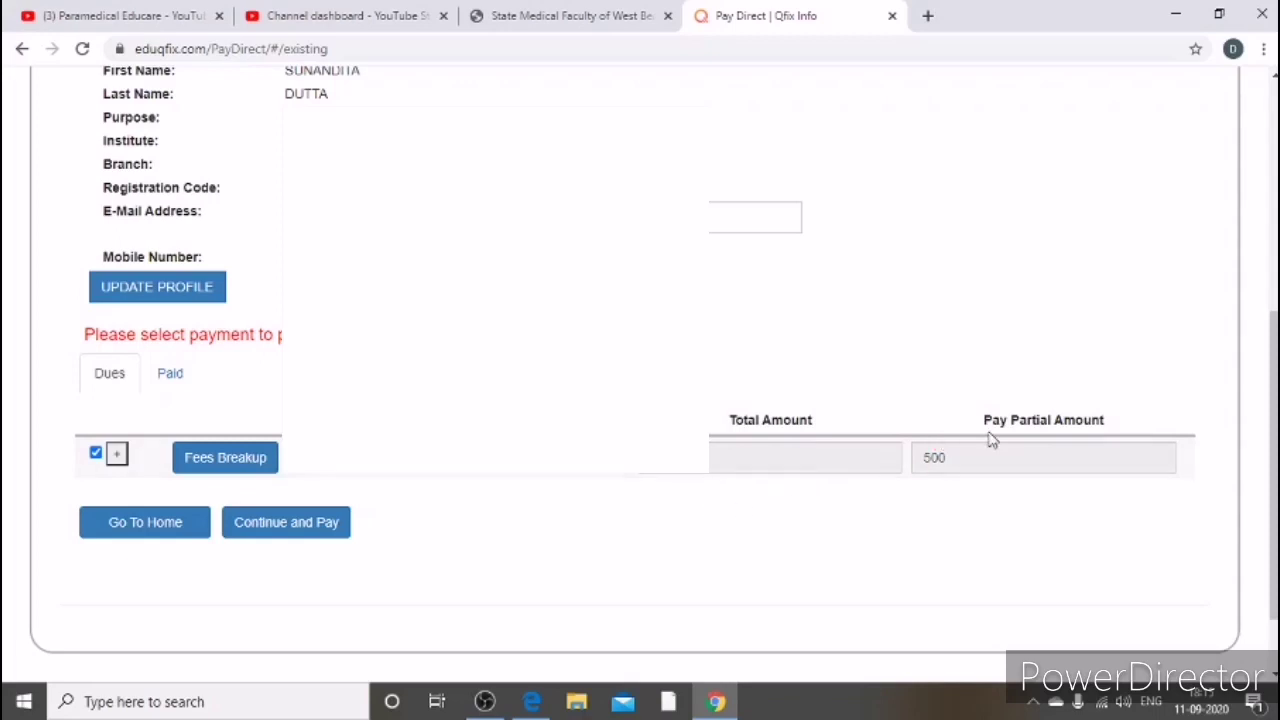
click(290, 524)
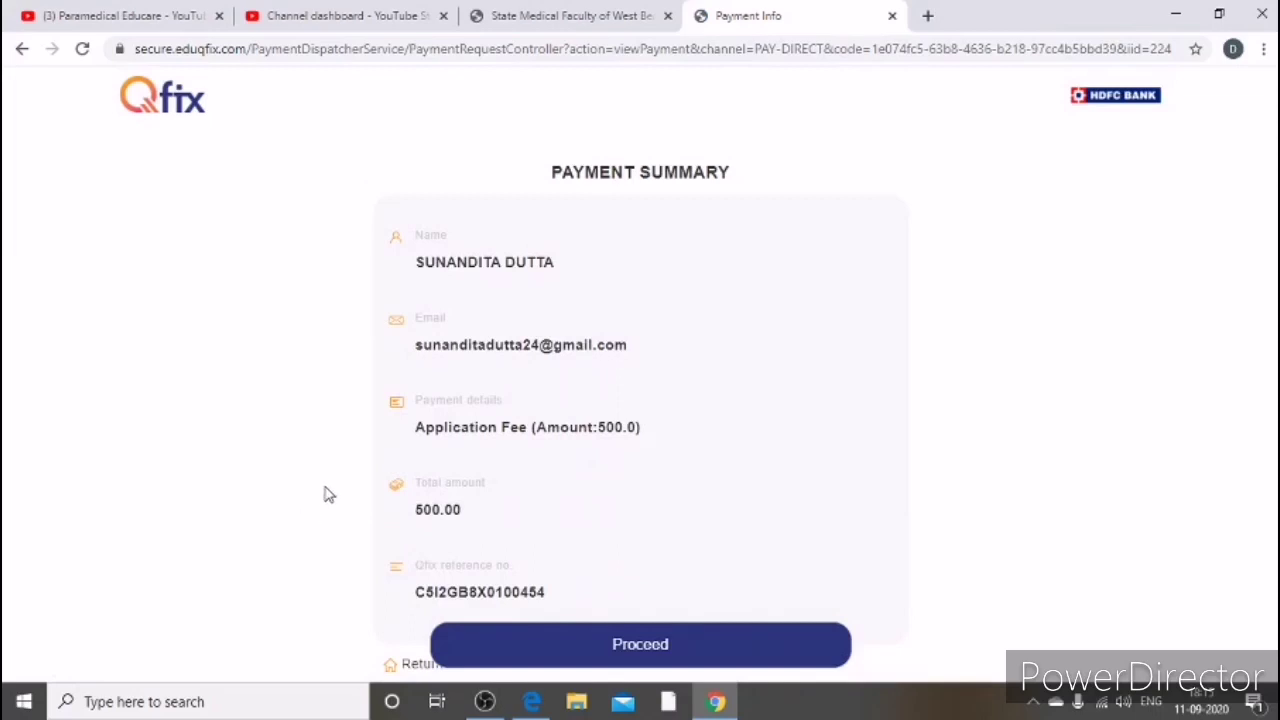
Step: Review the ₹500.00 Application Fee summary and continue to the Qfix card checkout
scroll(608, 448, down, 1)
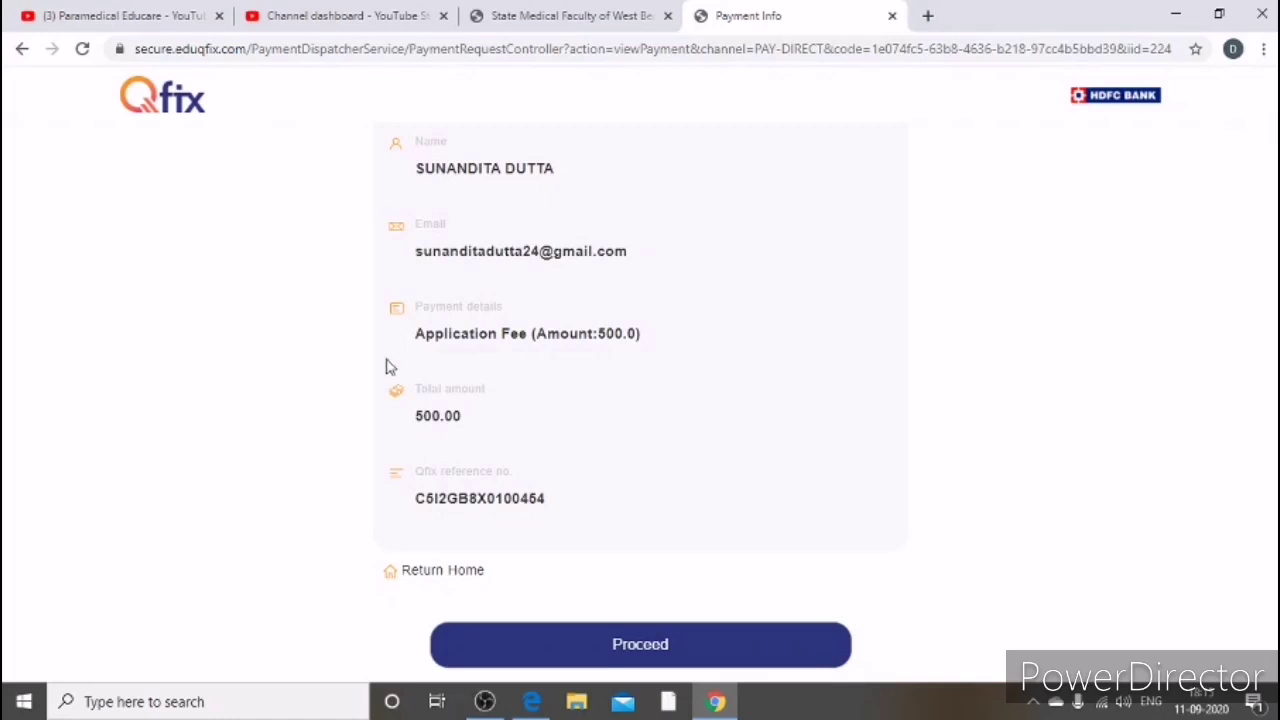
scroll(566, 380, down, 1)
click(636, 650)
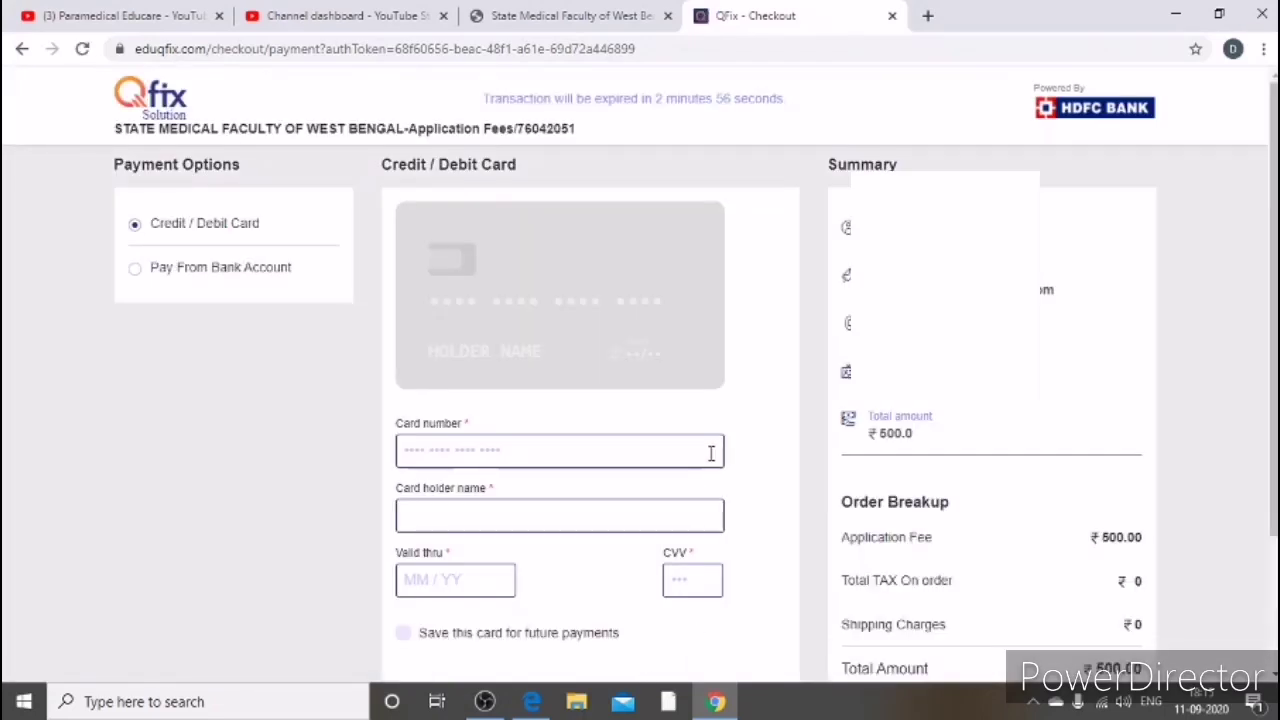
scroll(716, 440, down, 1)
Step: Enter the debit card number, holder name, expiry and CVV, then submit the ₹500 payment
scroll(716, 420, down, 1)
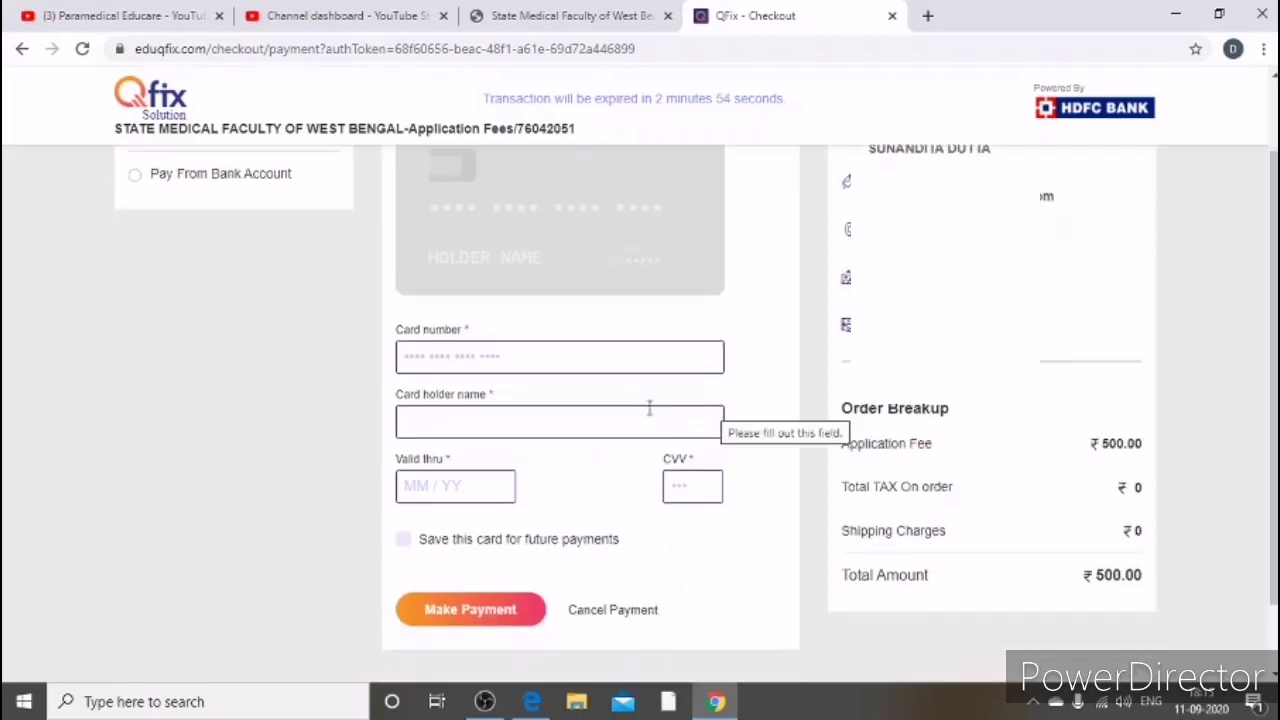
scroll(528, 398, up, 1)
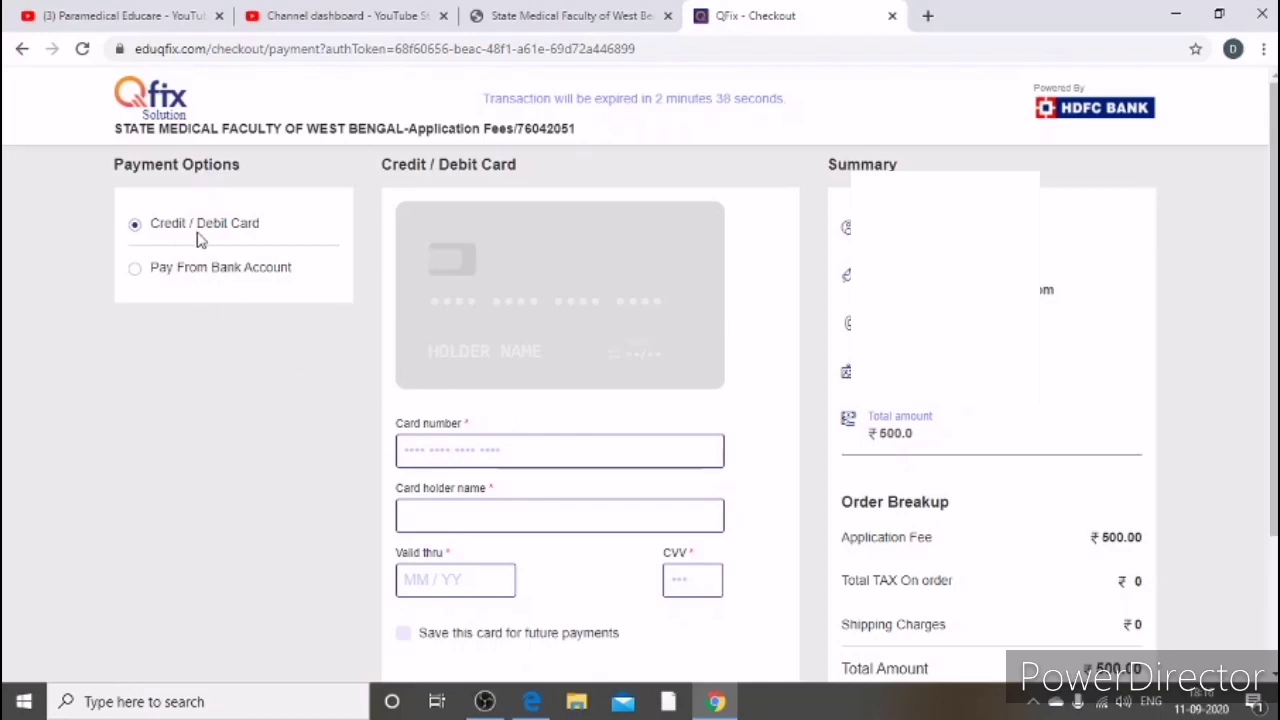
click(493, 451)
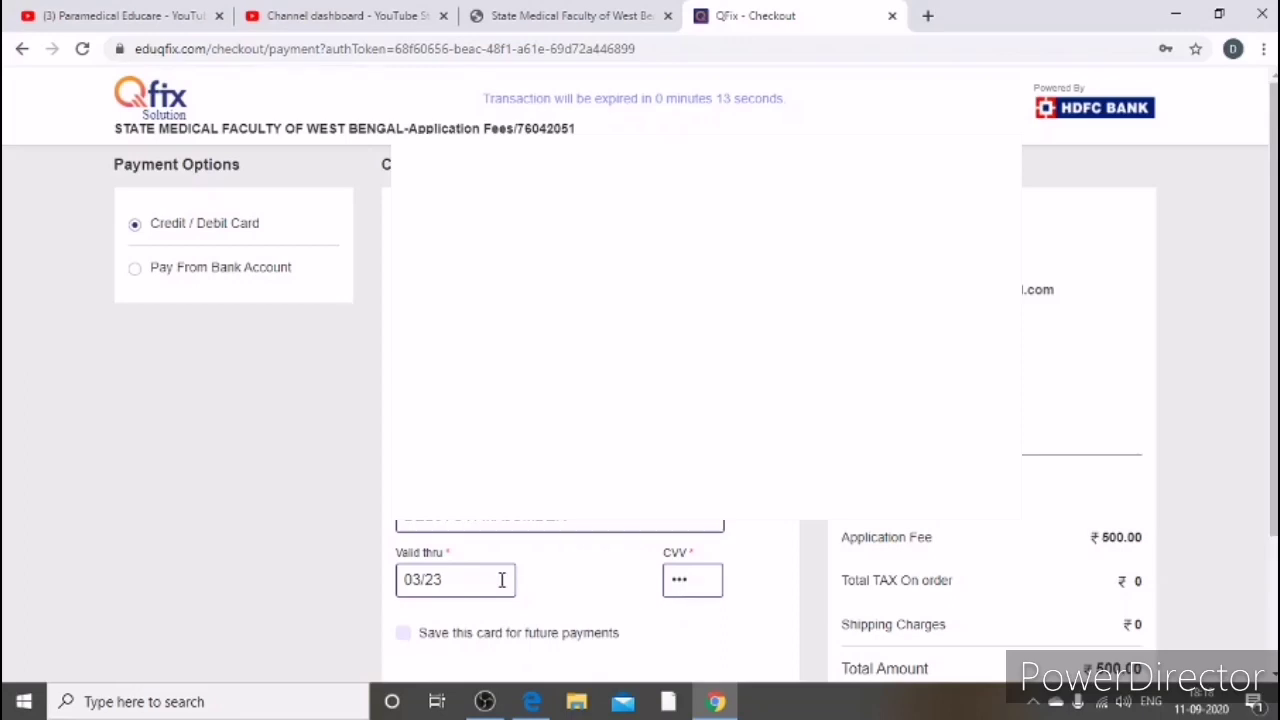
scroll(510, 582, down, 1)
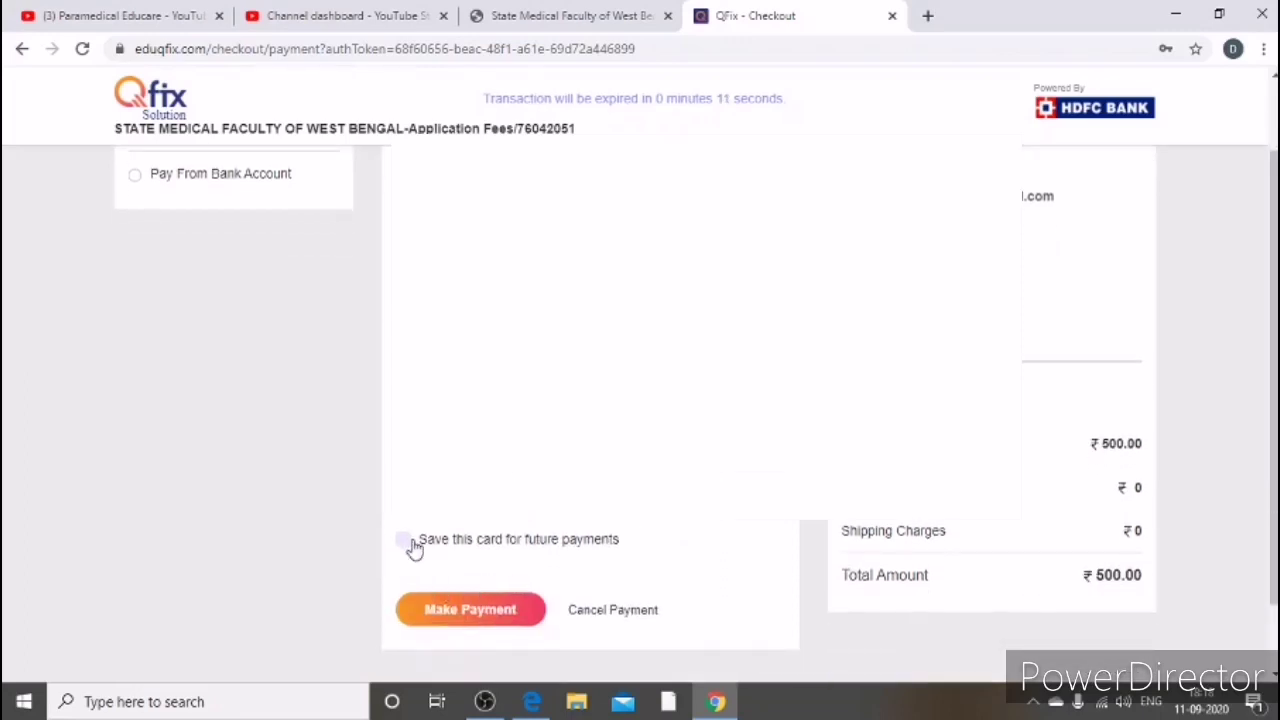
click(470, 610)
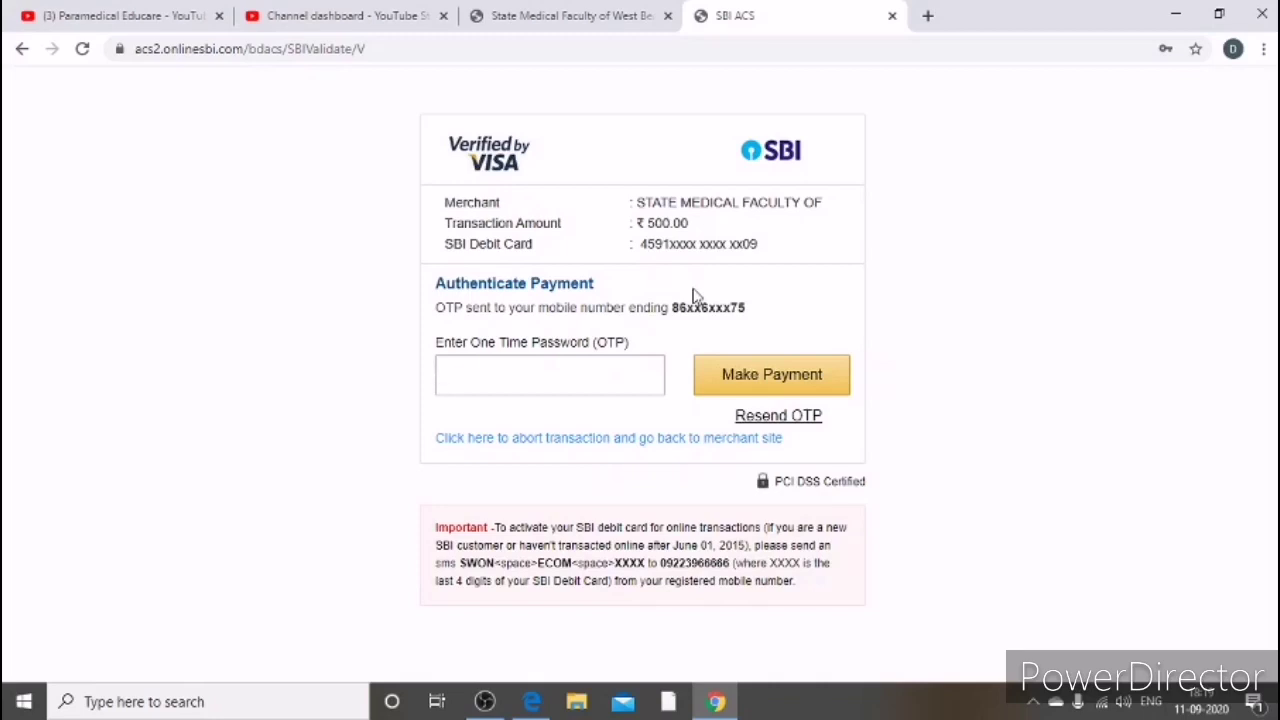
Step: Enter the SMS one-time password on the SBI ACS page and confirm the ₹500 payment
click(540, 373)
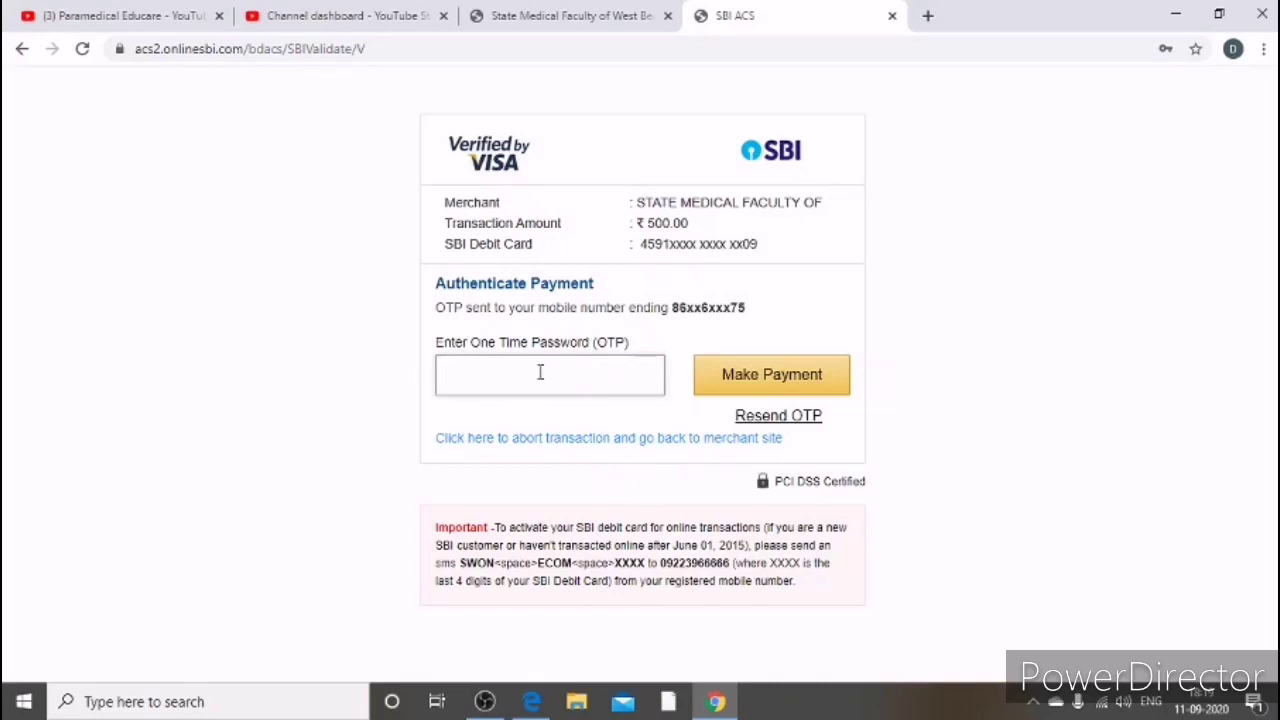
text(40)
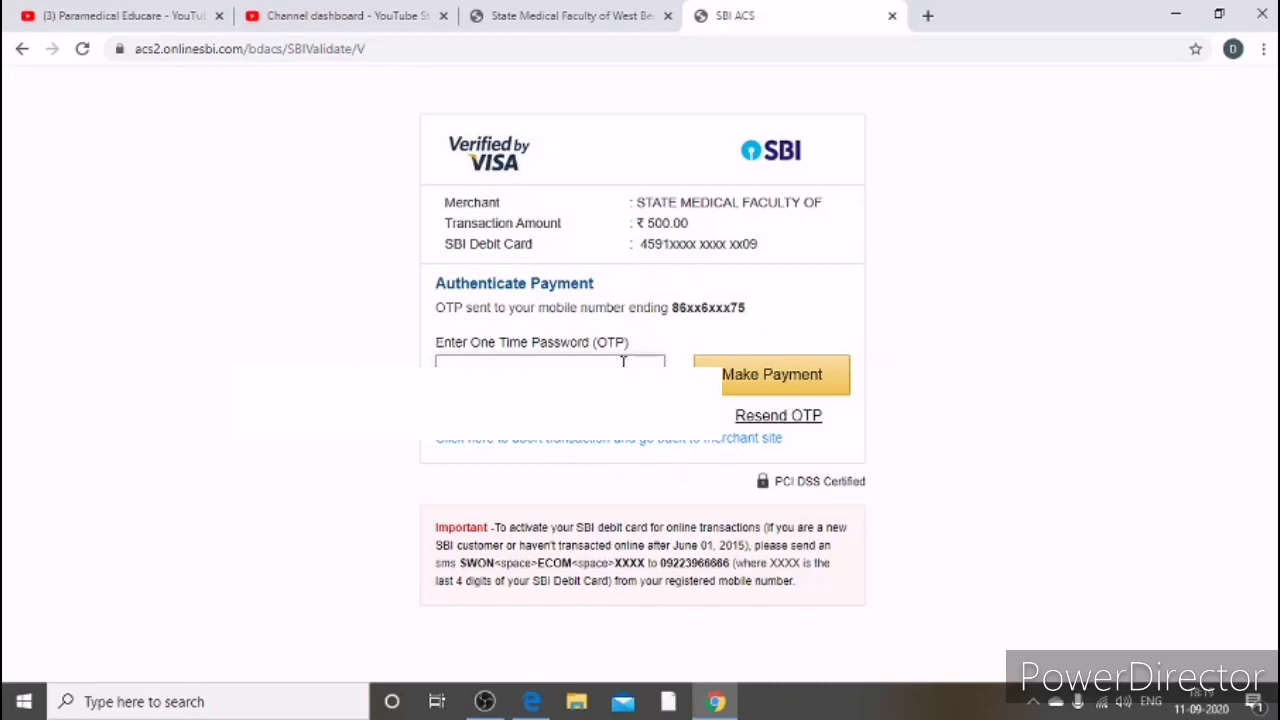
click(786, 376)
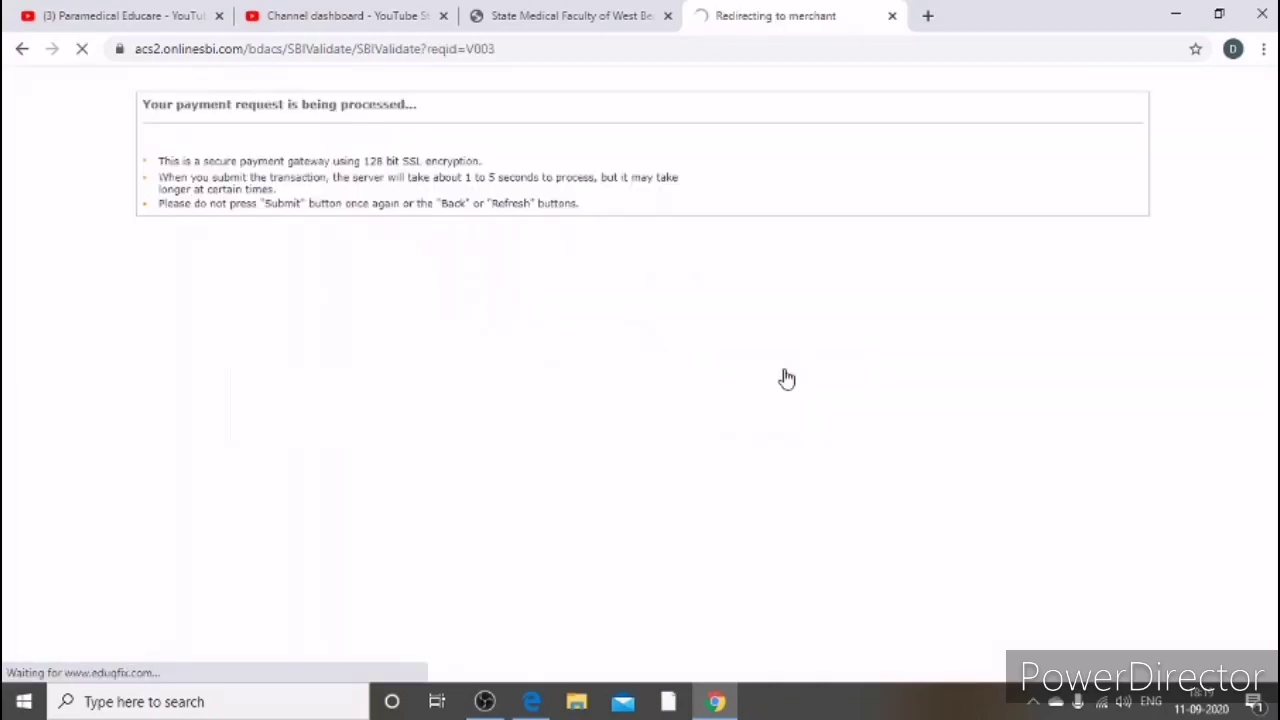